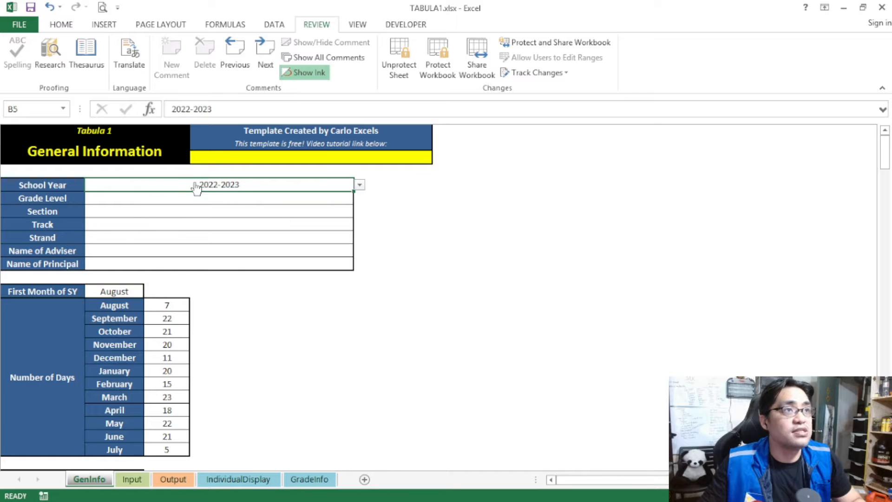
pyautogui.moveTo(169, 308); pyautogui.dragTo(178, 446)
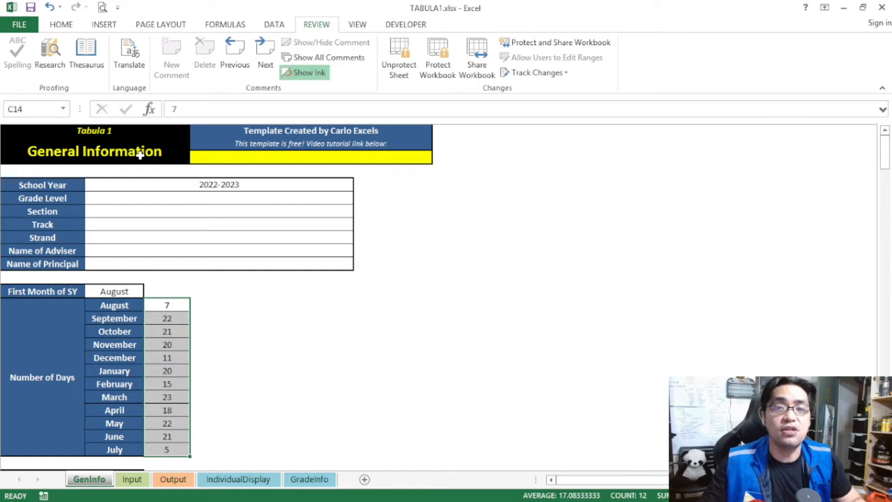
pyautogui.click(151, 201)
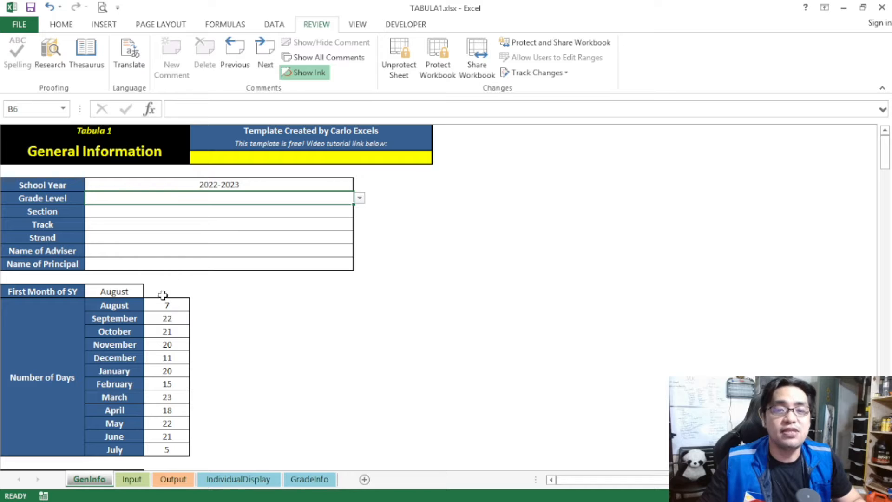
pyautogui.moveTo(168, 305); pyautogui.dragTo(174, 448)
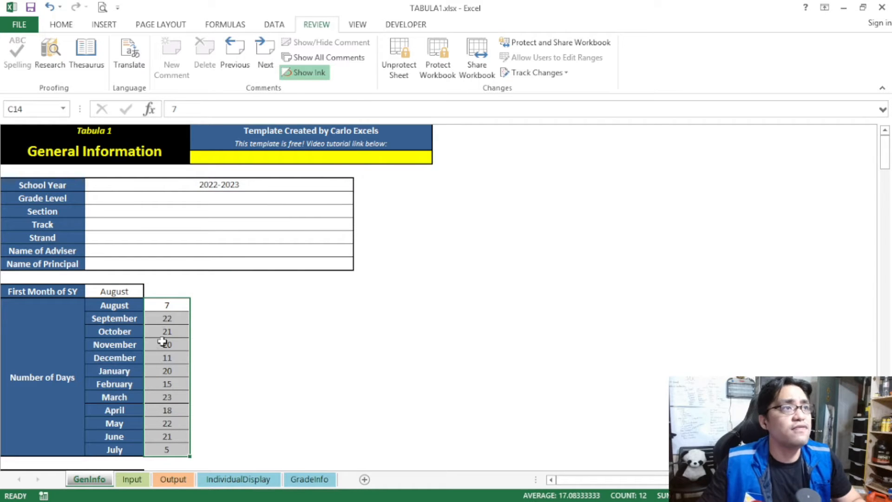
pyautogui.hotkey('alt', 'Tab')
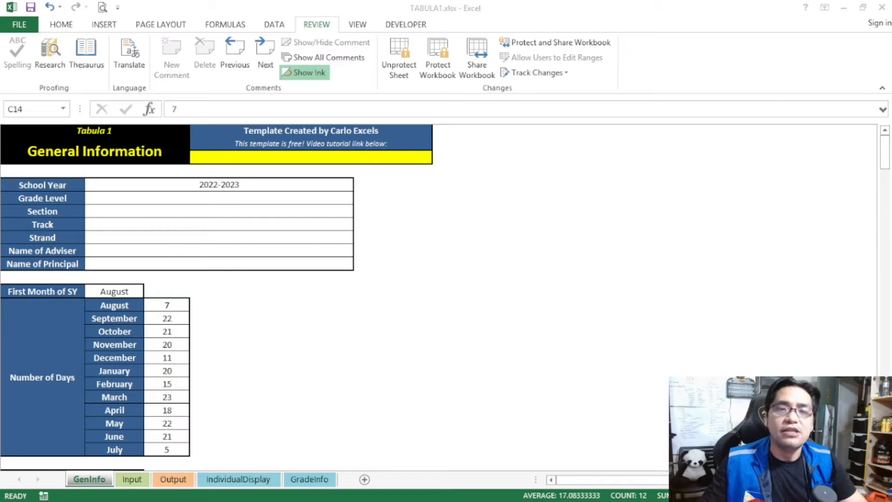
pyautogui.hotkey('alt', 'Tab')
# - Set the grade level to 11 and enter Matatag as the section in the general information
pyautogui.click(186, 203)
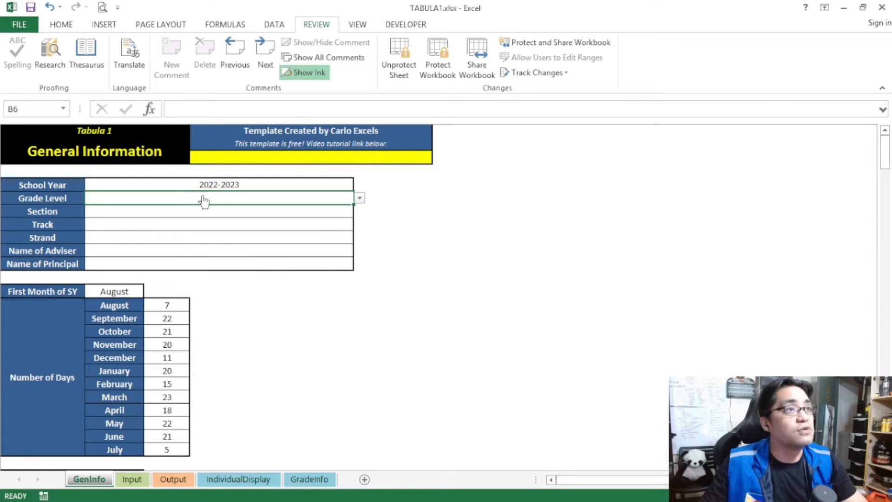
pyautogui.click(360, 199)
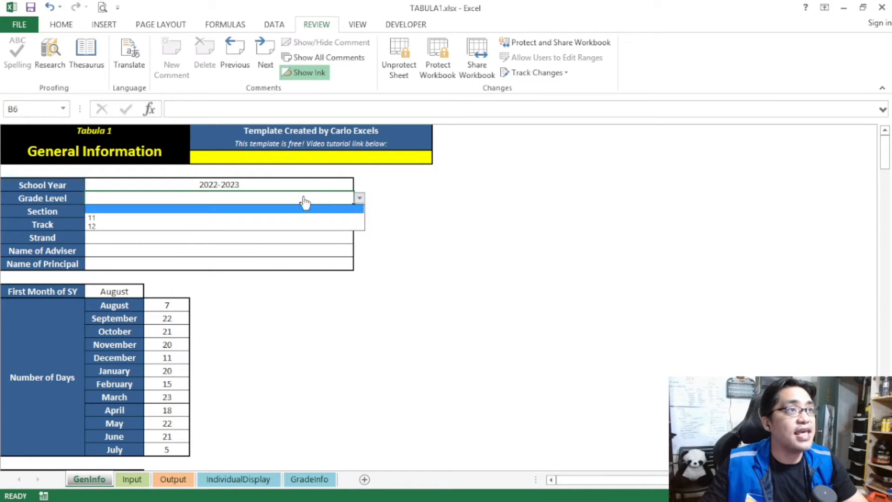
pyautogui.click(286, 218)
pyautogui.click(291, 211)
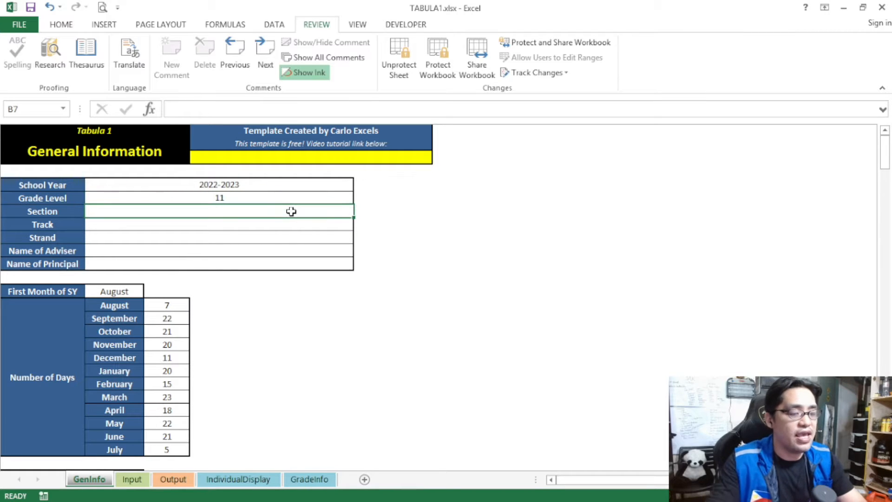
pyautogui.write('Matatag')
pyautogui.press('Return')
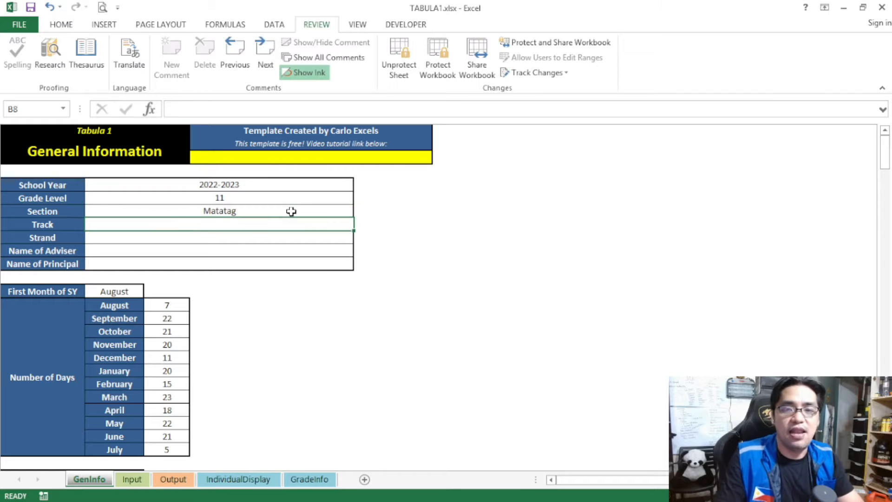
# - Enter Academic as the track and STEM as the strand in the general information
pyautogui.write('Aca')
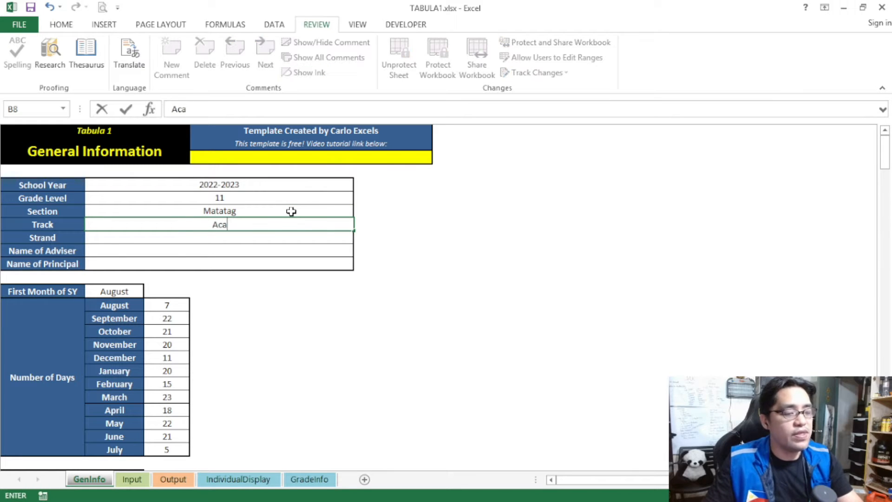
pyautogui.write('demic')
pyautogui.press('Return')
pyautogui.write('STEM')
pyautogui.press('Return')
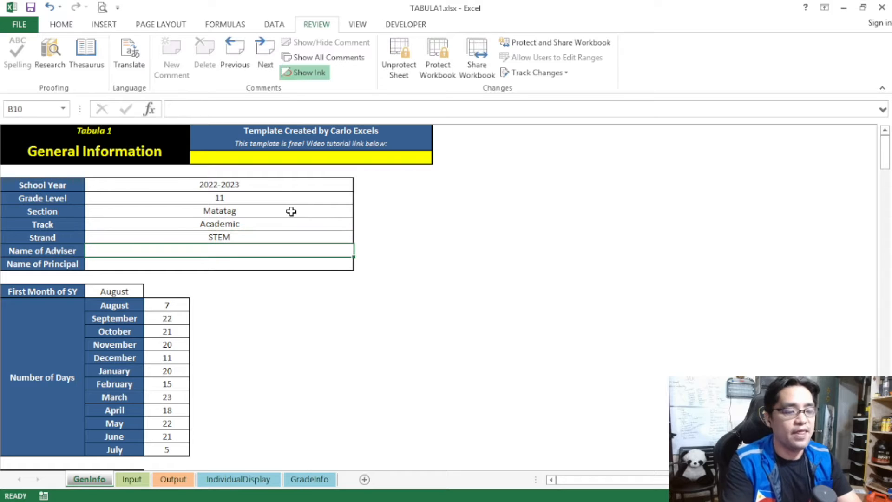
# - Fill in the adviser's full name and the principal's full name in the general information
pyautogui.write('Juan de a')
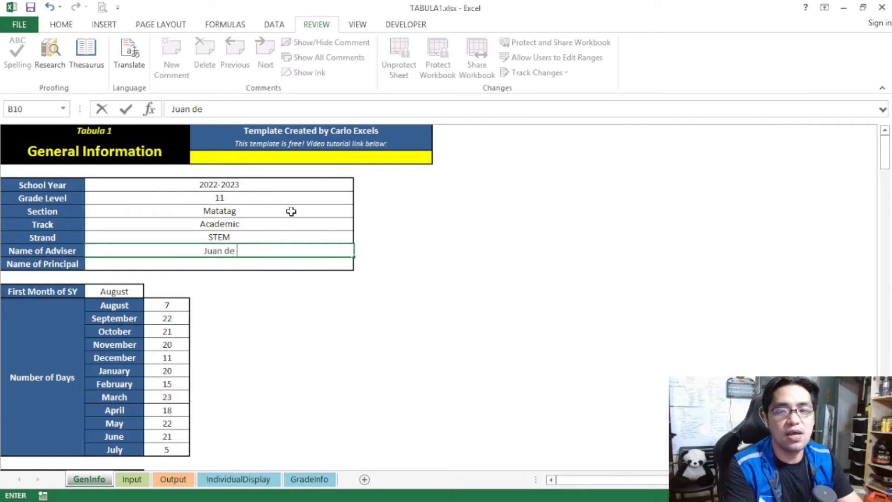
pyautogui.press('BackSpace')
pyautogui.write('la Cruz')
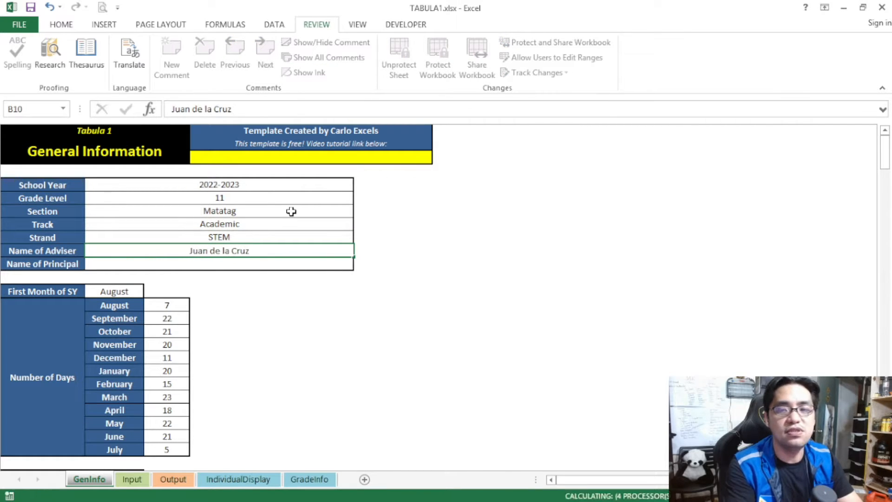
pyautogui.press('Return')
pyautogui.write('Jua')
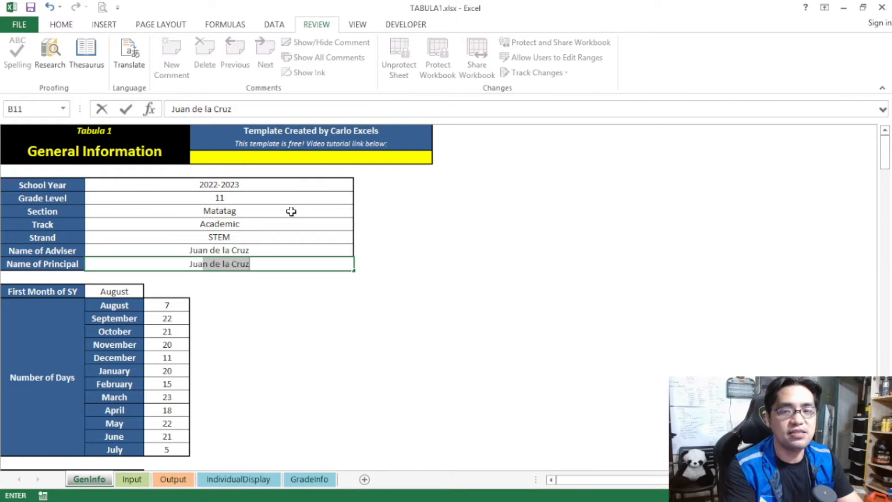
pyautogui.write('na de la Cruz')
pyautogui.press('Return')
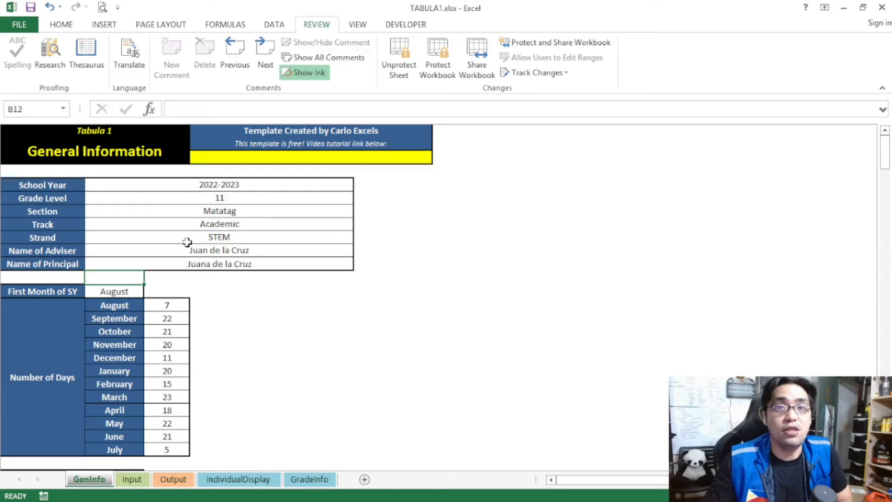
pyautogui.click(129, 290)
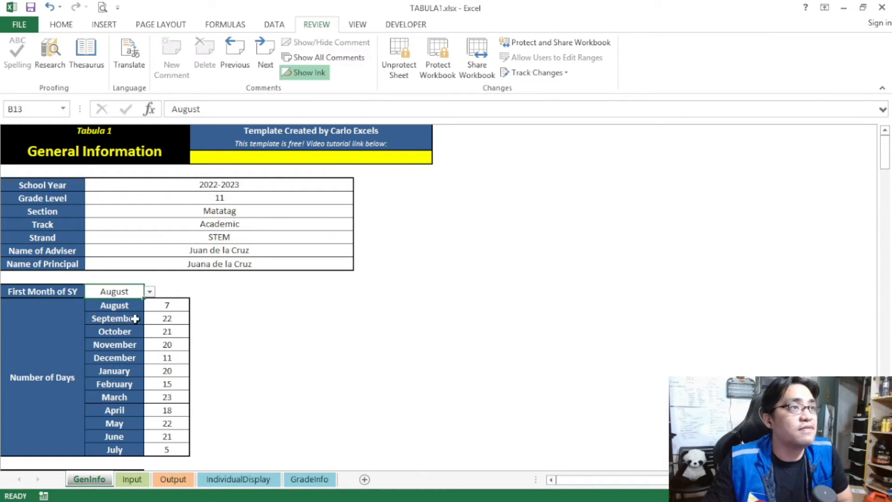
pyautogui.moveTo(171, 306); pyautogui.dragTo(180, 450)
pyautogui.click(122, 385)
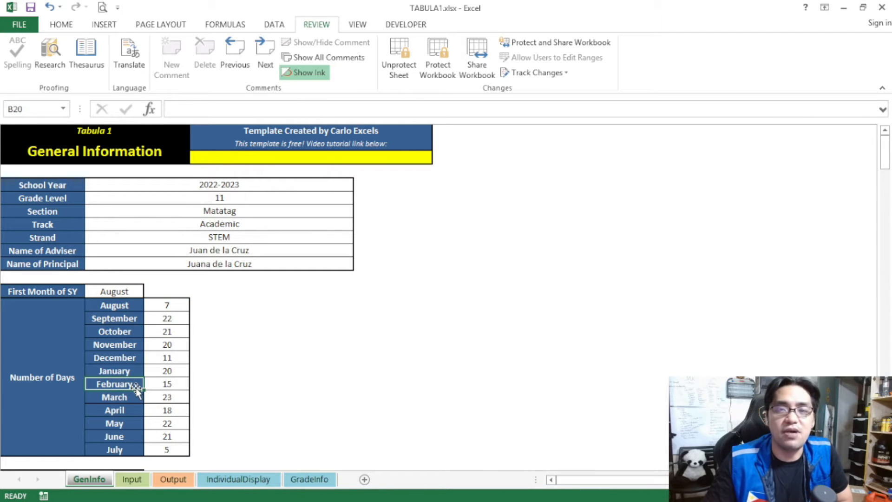
# - Set the minimum grade to 70 and the maximum grade to 95
pyautogui.scroll(-2, 92, 292)
pyautogui.scroll(-4, 92, 291)
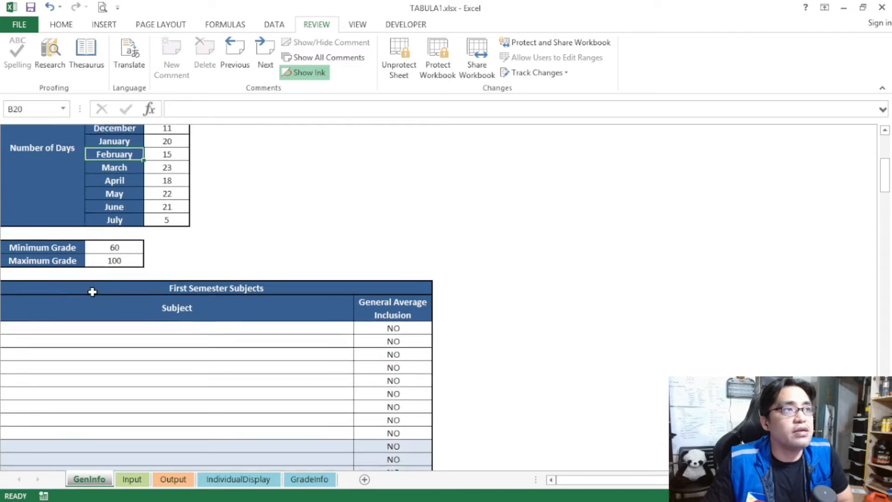
pyautogui.click(118, 238)
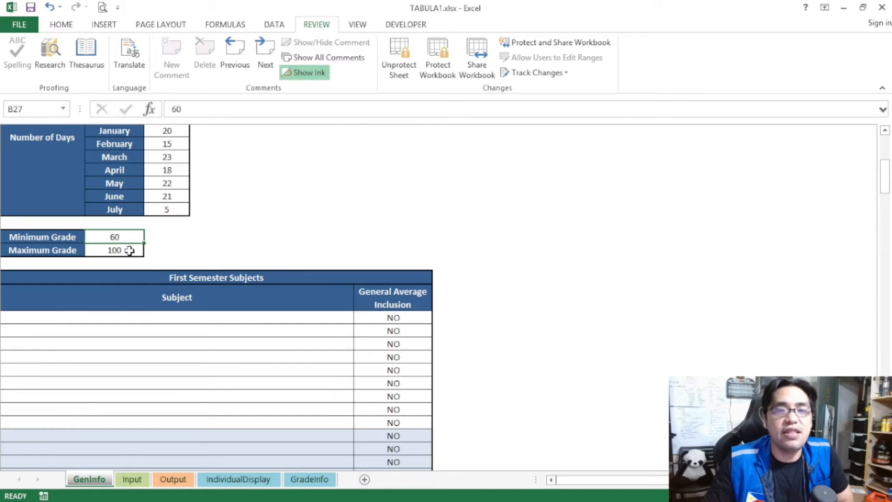
pyautogui.click(122, 249)
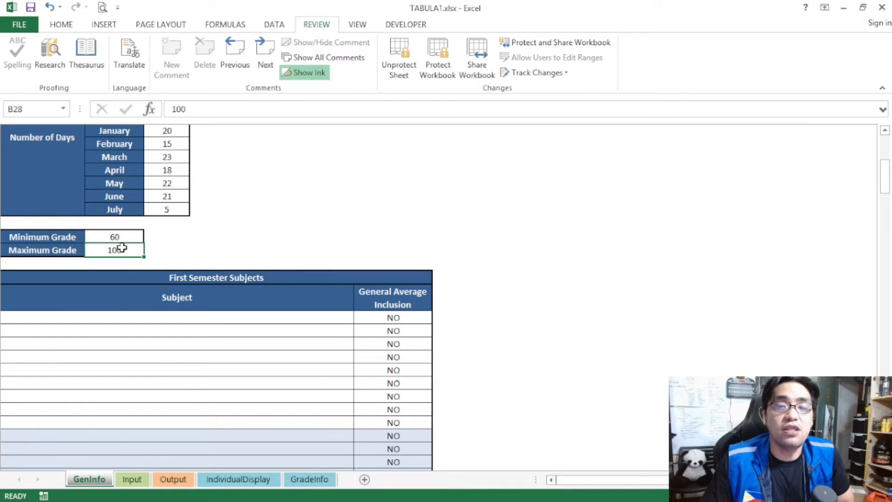
pyautogui.click(118, 239)
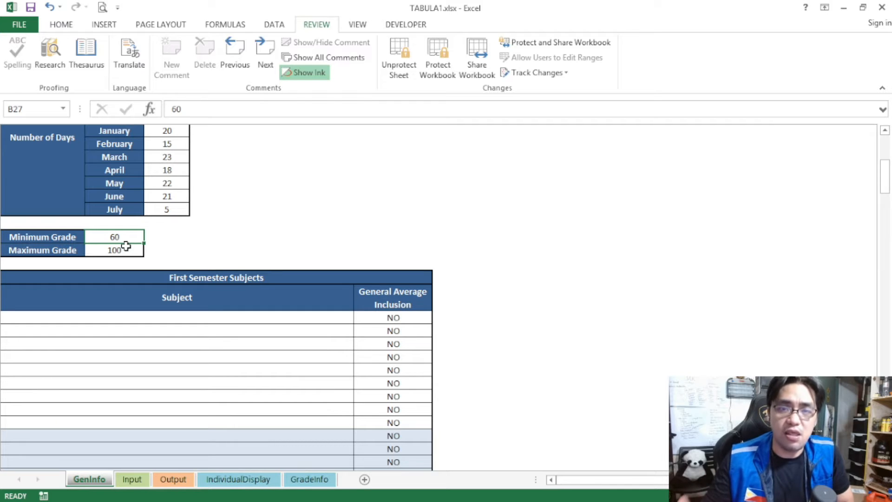
pyautogui.write('70')
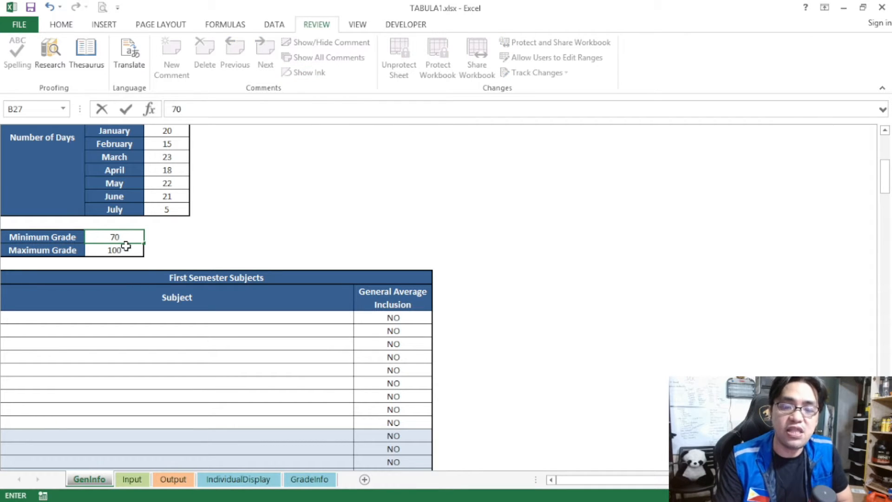
pyautogui.press('Return')
pyautogui.write('95')
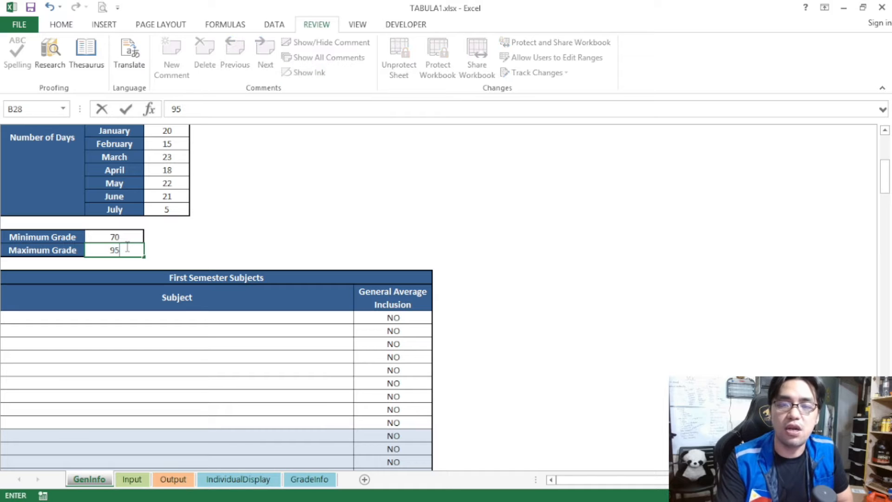
pyautogui.press('Return')
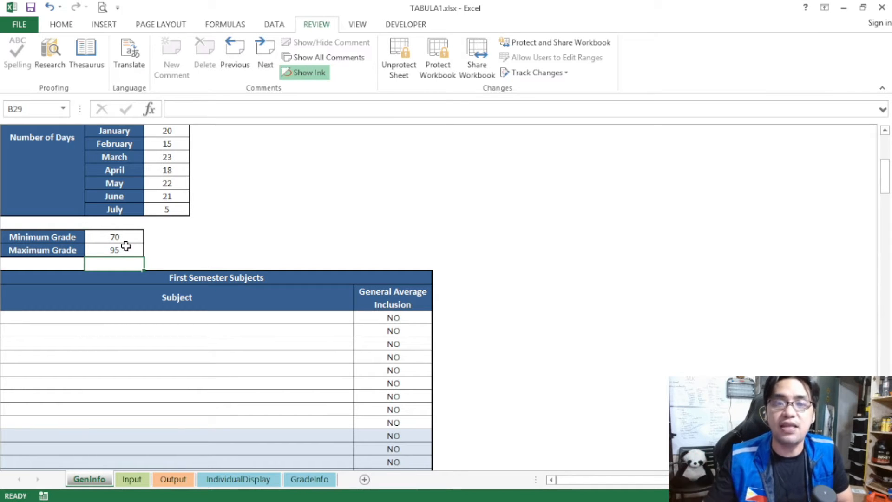
# - Set the minimum grade to 60 and the maximum grade to 100
pyautogui.moveTo(126, 246); pyautogui.dragTo(133, 253)
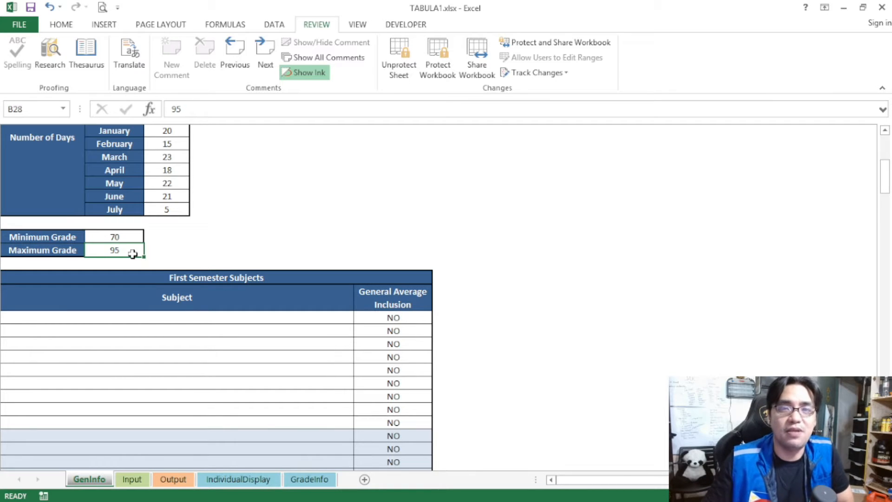
pyautogui.click(121, 236)
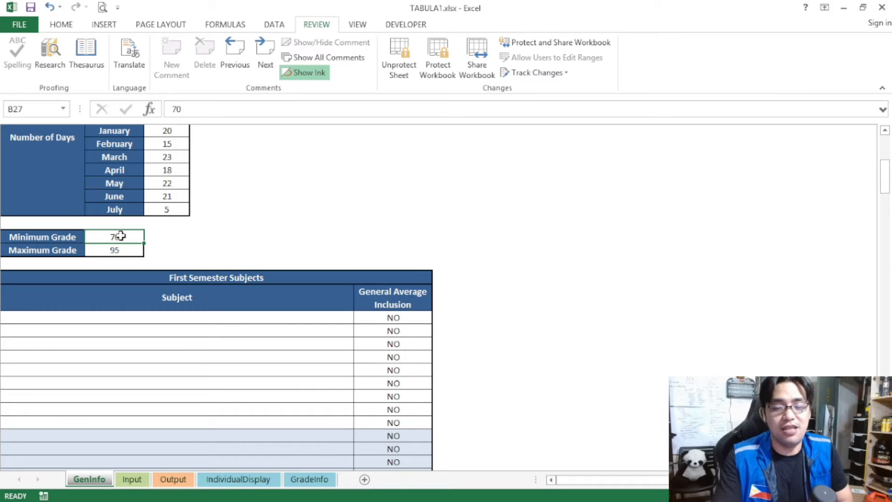
pyautogui.write('60')
pyautogui.press('Return')
pyautogui.write('100')
pyautogui.press('Return')
pyautogui.click(120, 236)
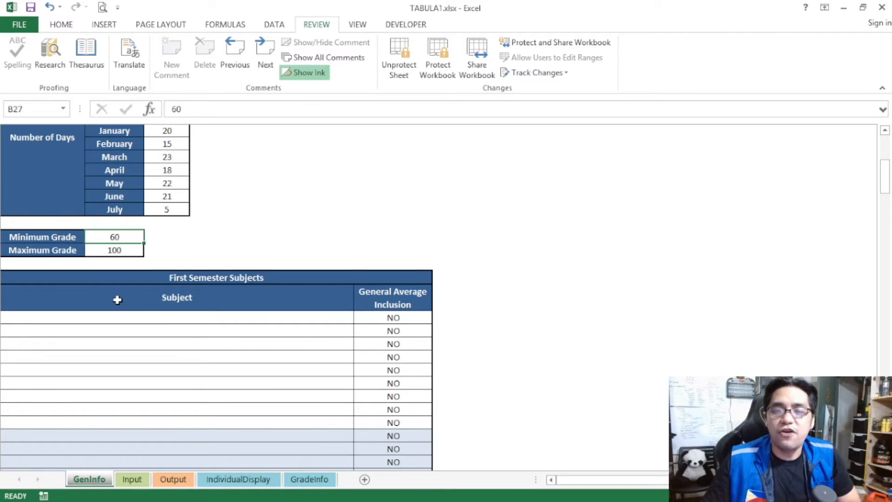
# - Browse the list of available subjects for the first row of the First Semester Subjects table
pyautogui.scroll(-3, 116, 298)
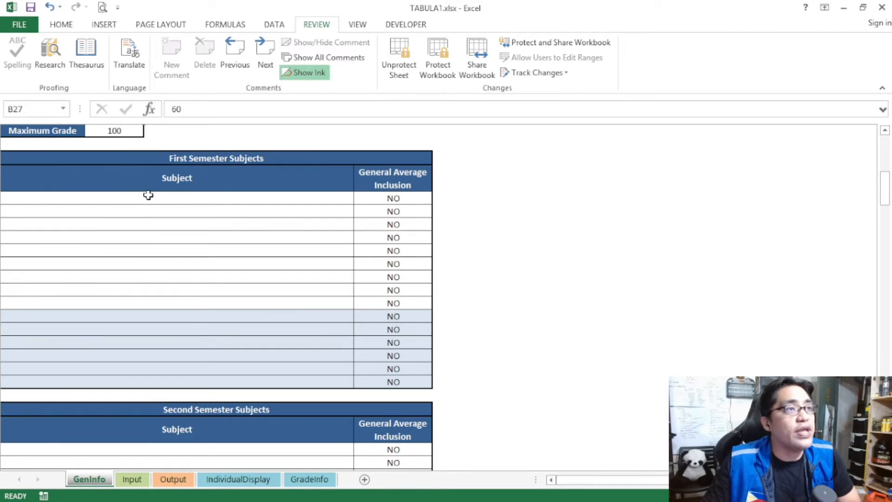
pyautogui.click(180, 200)
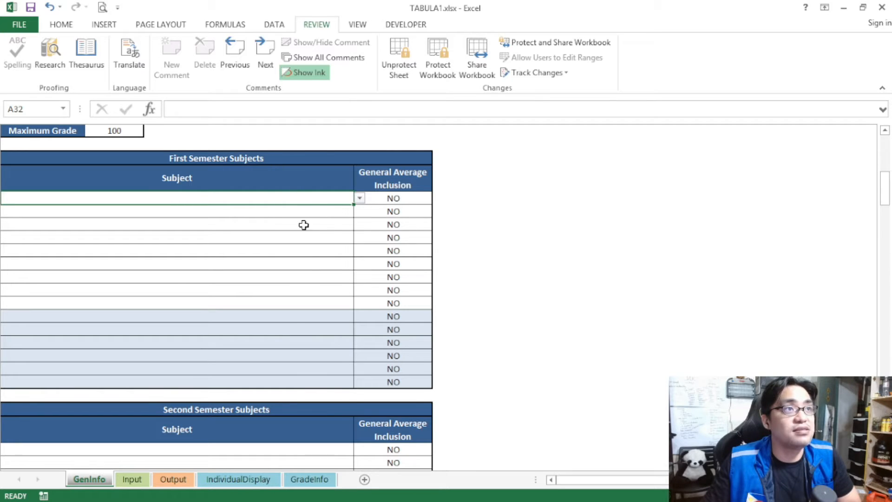
pyautogui.moveTo(318, 384); pyautogui.dragTo(309, 197)
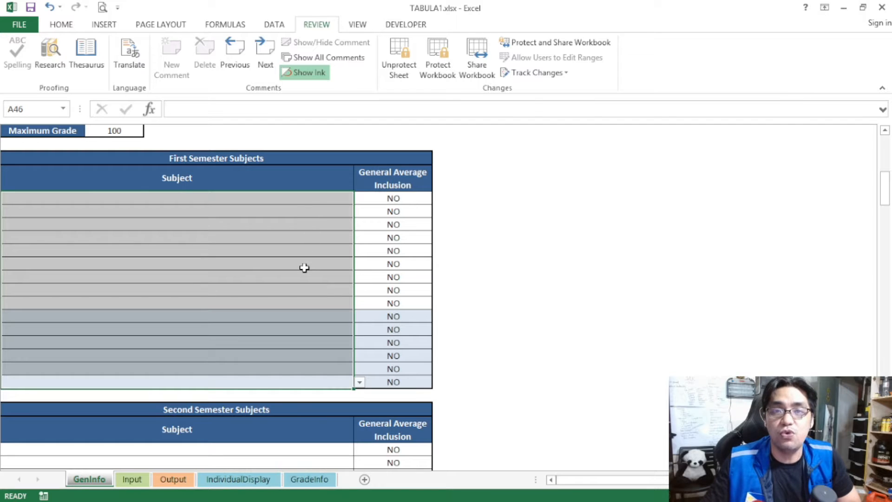
pyautogui.click(305, 268)
pyautogui.click(300, 203)
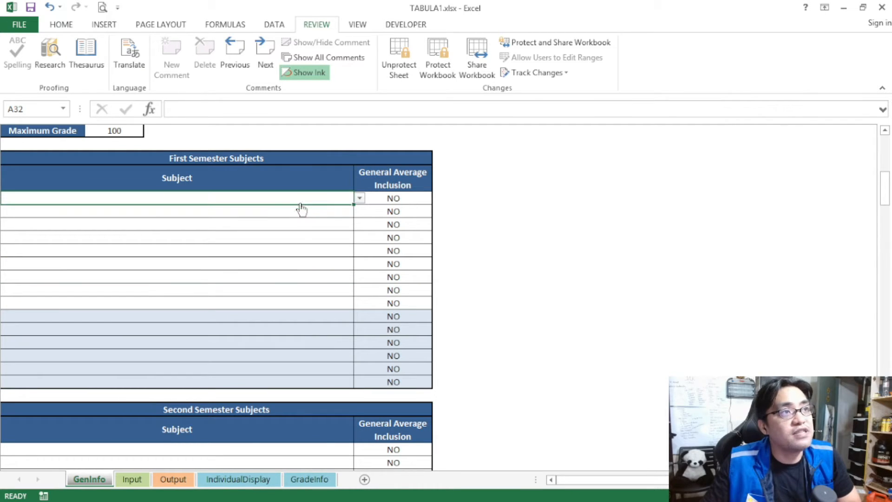
pyautogui.click(359, 200)
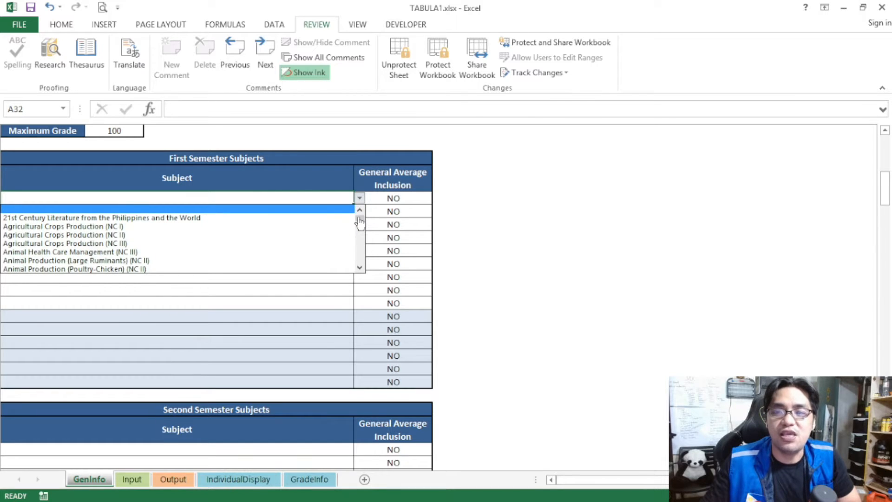
pyautogui.scroll(-7, 360, 222)
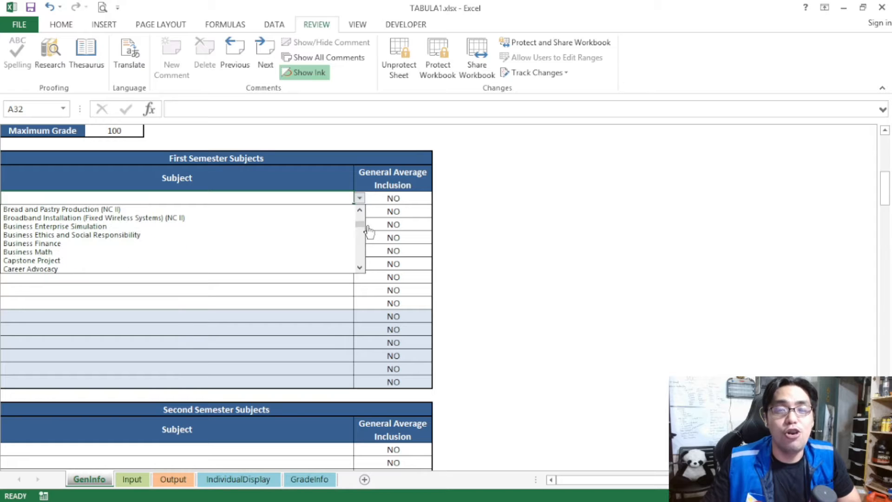
pyautogui.scroll(-5, 362, 235)
pyautogui.moveTo(363, 237); pyautogui.dragTo(360, 272)
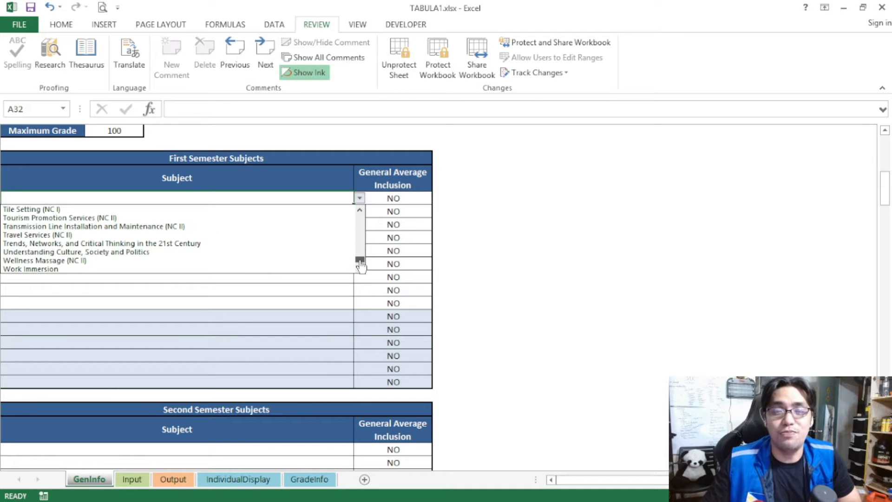
pyautogui.moveTo(360, 263); pyautogui.dragTo(362, 218)
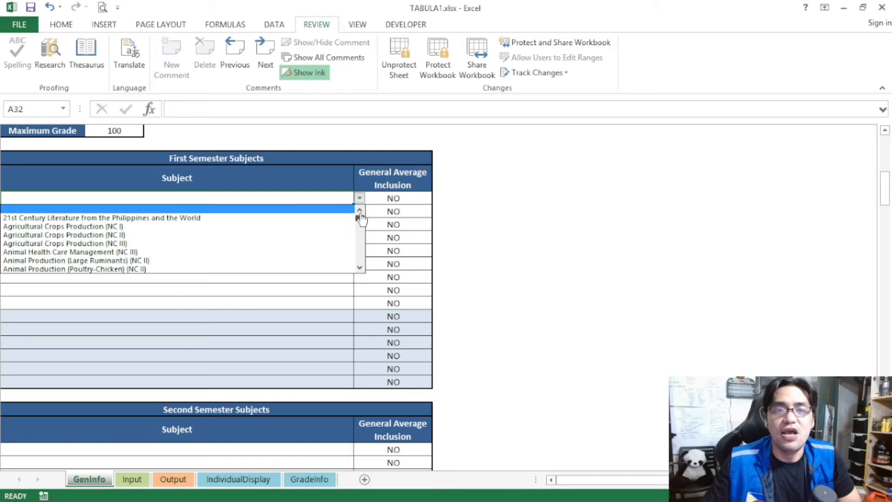
# - Choose 21st Century Literature from the Philippines and the World as the first subject of the first semester
pyautogui.click(364, 224)
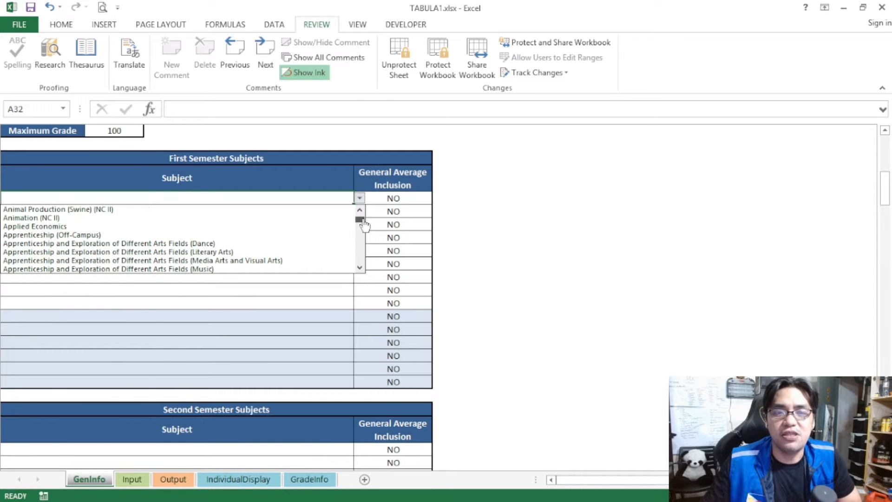
pyautogui.click(364, 225)
pyautogui.moveTo(364, 225); pyautogui.dragTo(359, 223)
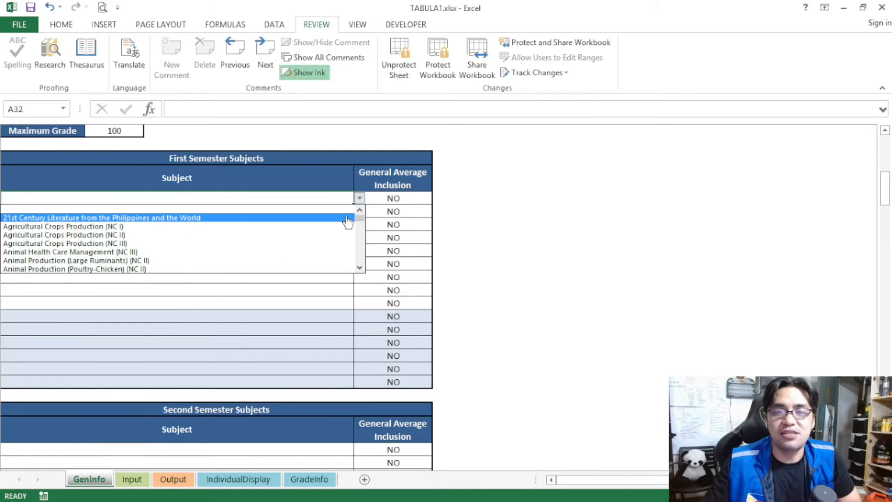
pyautogui.click(348, 218)
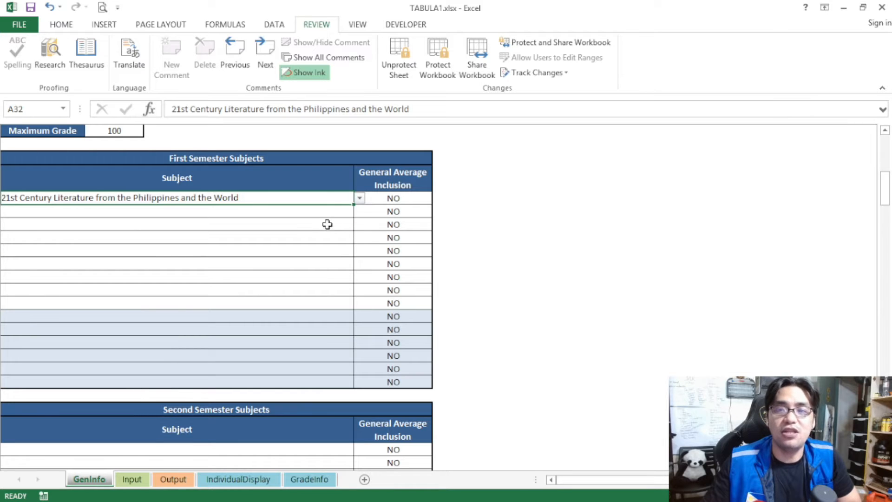
# - Set General Average Inclusion to YES for 21st Century Literature from the Philippines and the World
pyautogui.click(261, 210)
pyautogui.click(262, 197)
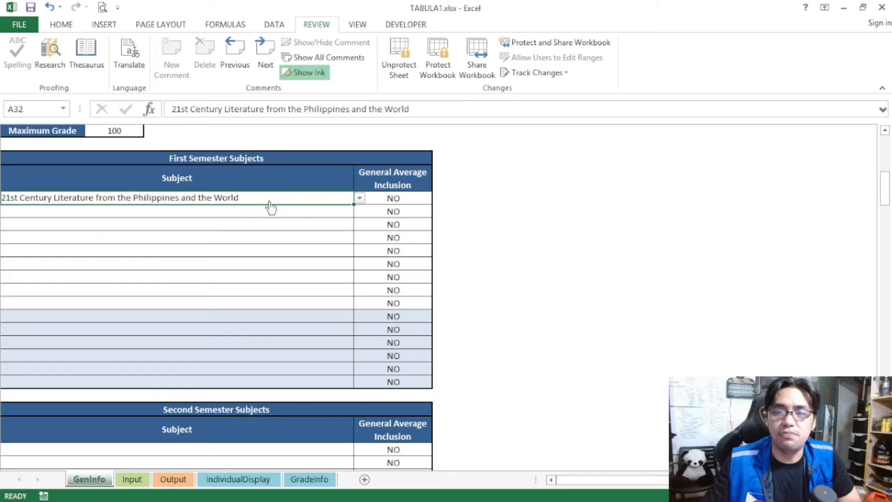
pyautogui.click(389, 200)
pyautogui.click(290, 198)
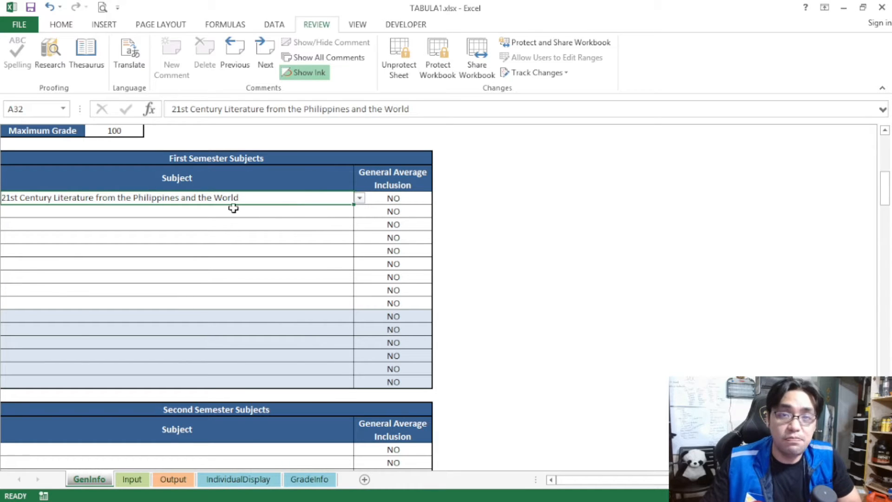
pyautogui.click(382, 201)
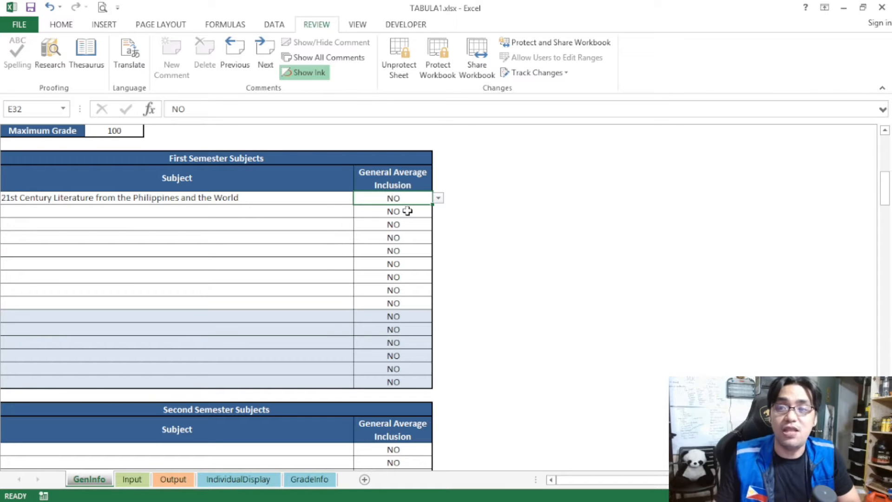
pyautogui.click(438, 199)
pyautogui.click(394, 209)
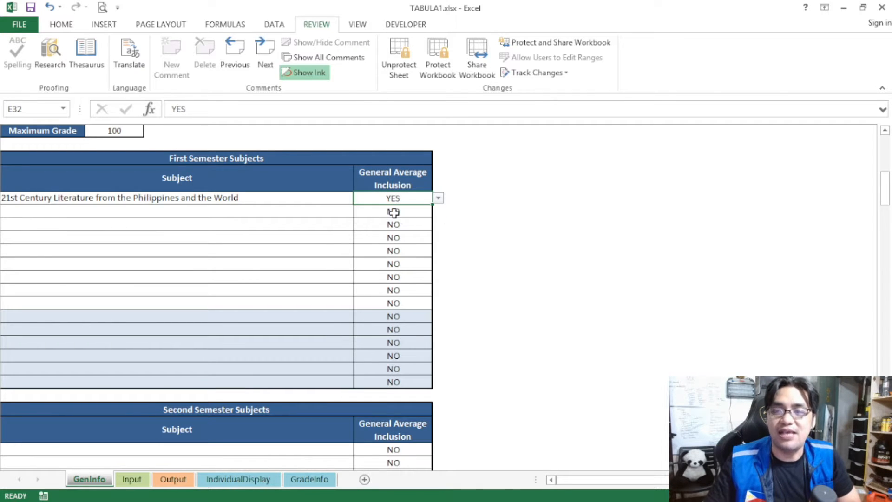
# - Enter Senior High School Formation Program as the second subject of the first semester
pyautogui.click(303, 212)
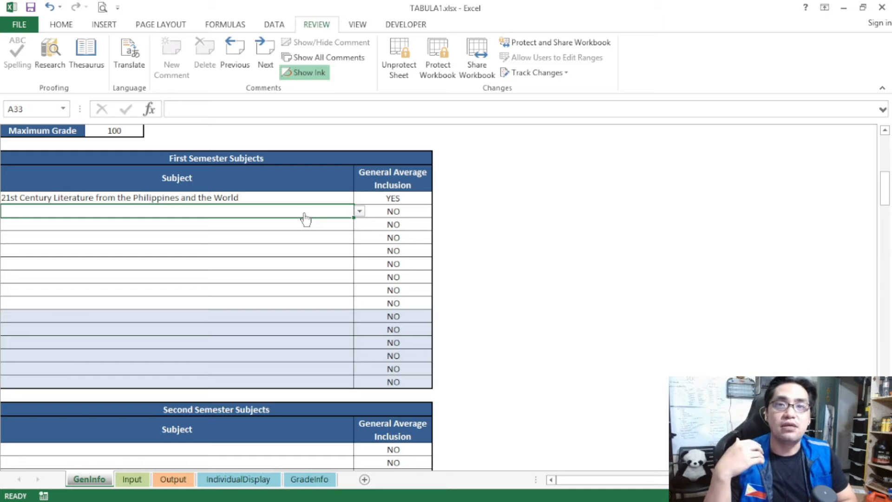
pyautogui.write('S')
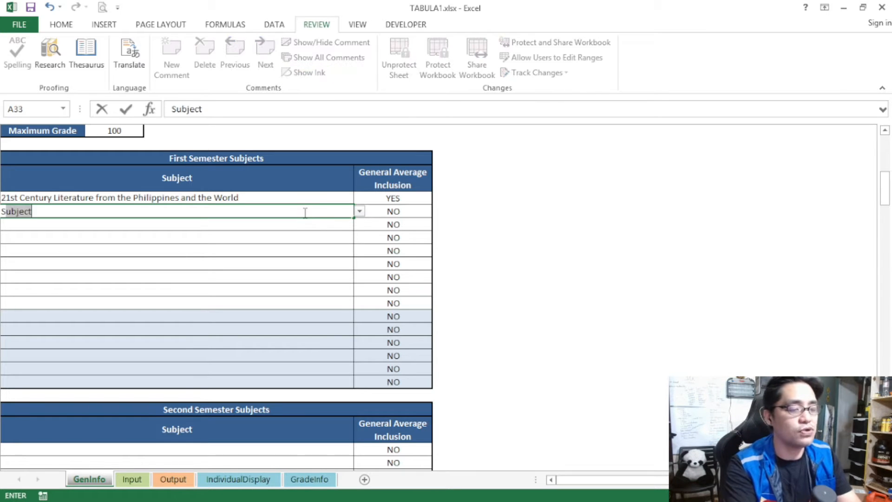
pyautogui.write('enior High S')
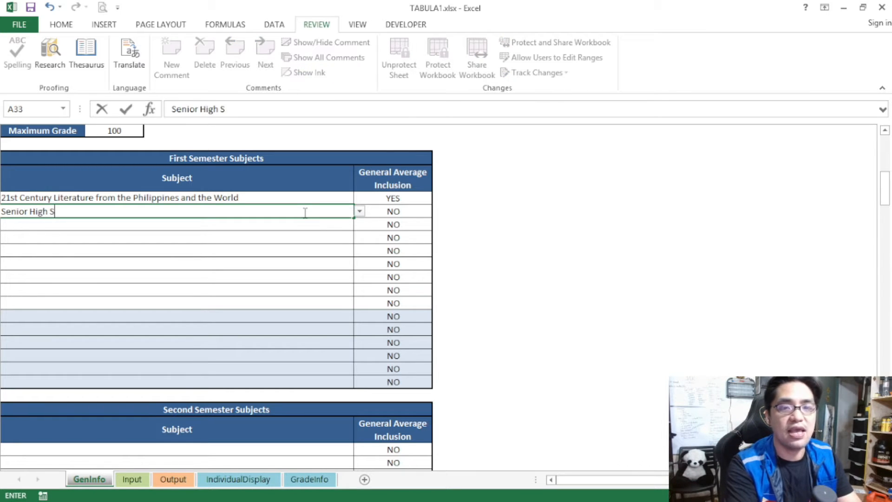
pyautogui.write('chool Fiormat')
pyautogui.press('BackSpace')
pyautogui.press('BackSpace')
pyautogui.press('BackSpace')
pyautogui.press('BackSpace')
pyautogui.press('BackSpace')
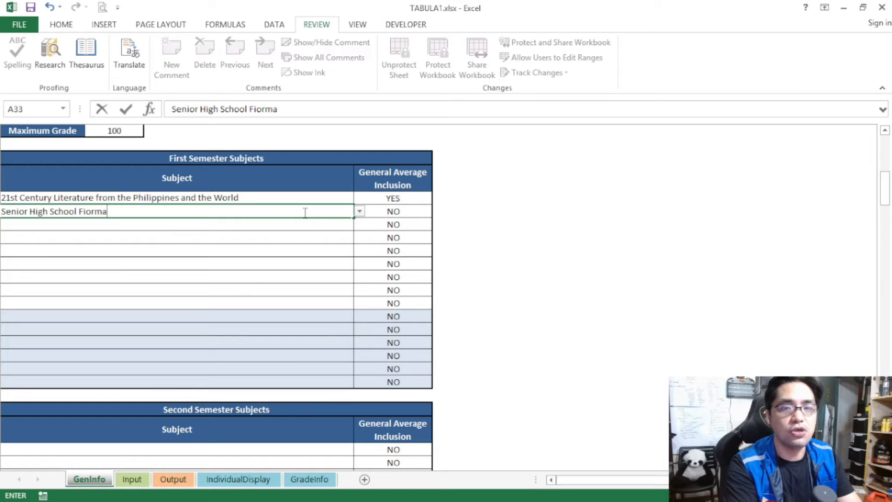
pyautogui.write('ormation Program')
pyautogui.press('Return')
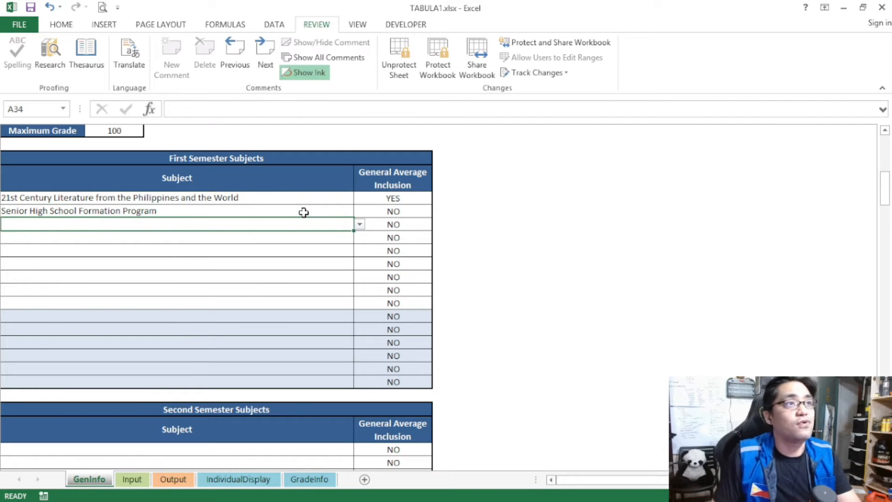
pyautogui.click(303, 212)
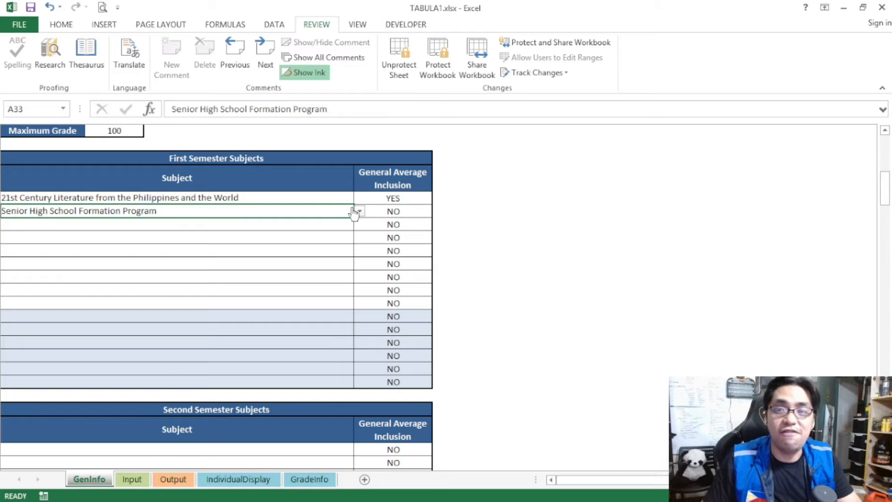
pyautogui.click(260, 224)
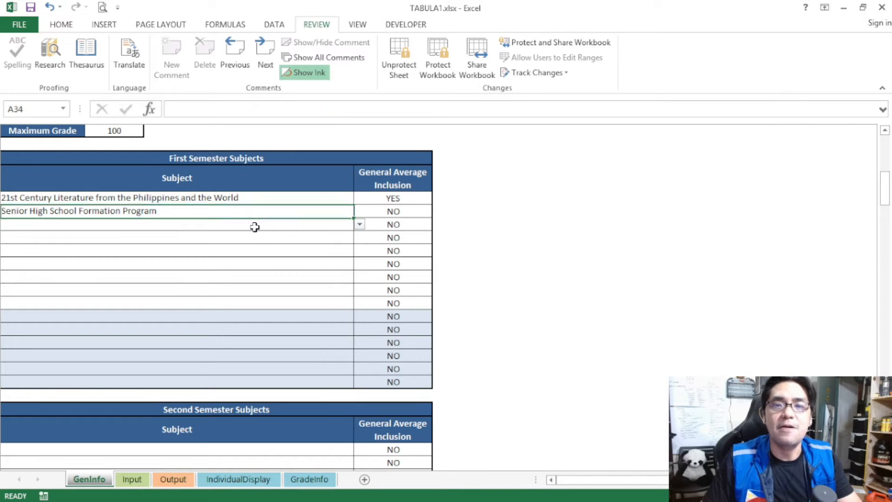
pyautogui.click(207, 209)
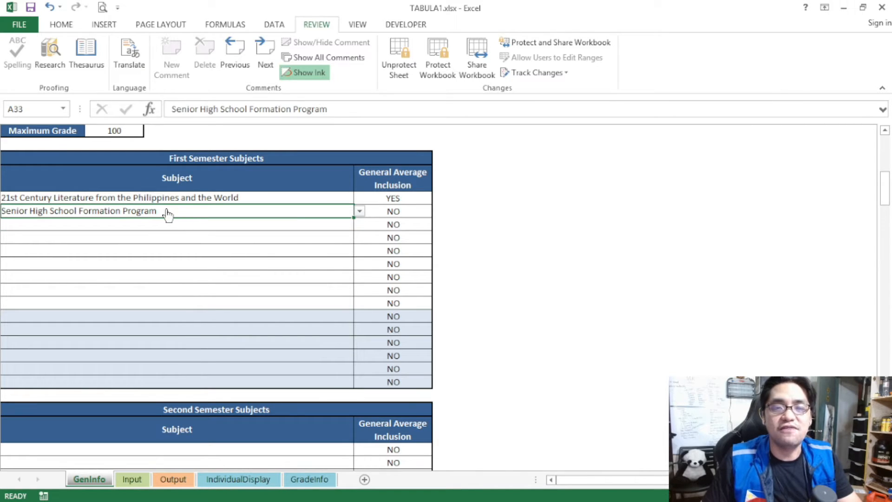
pyautogui.click(378, 211)
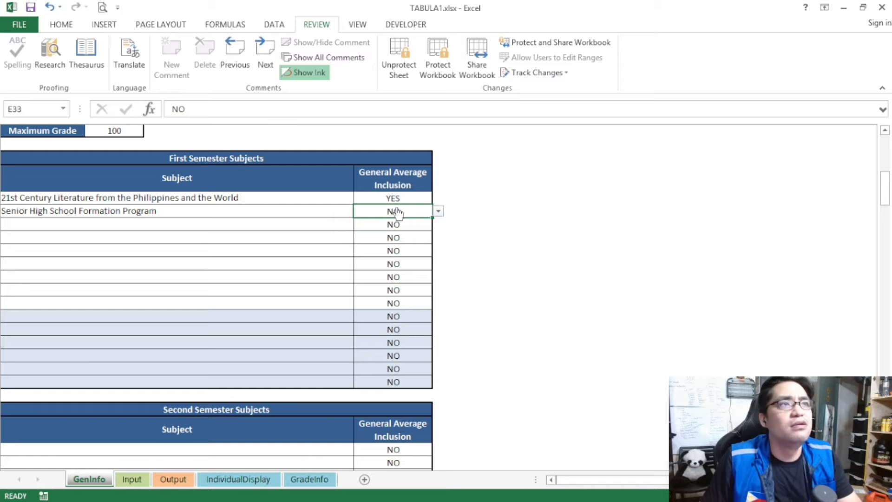
# - Enter Homeroom as the third subject of the first semester
pyautogui.click(304, 223)
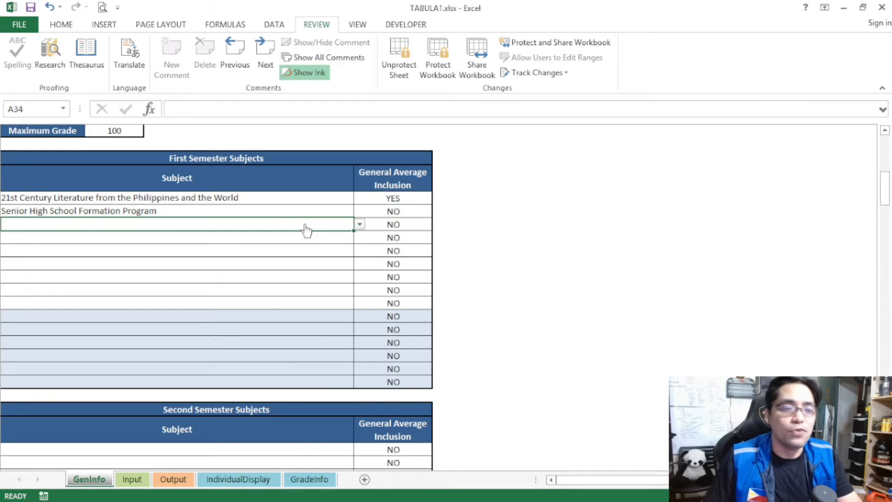
pyautogui.write('Homeroom')
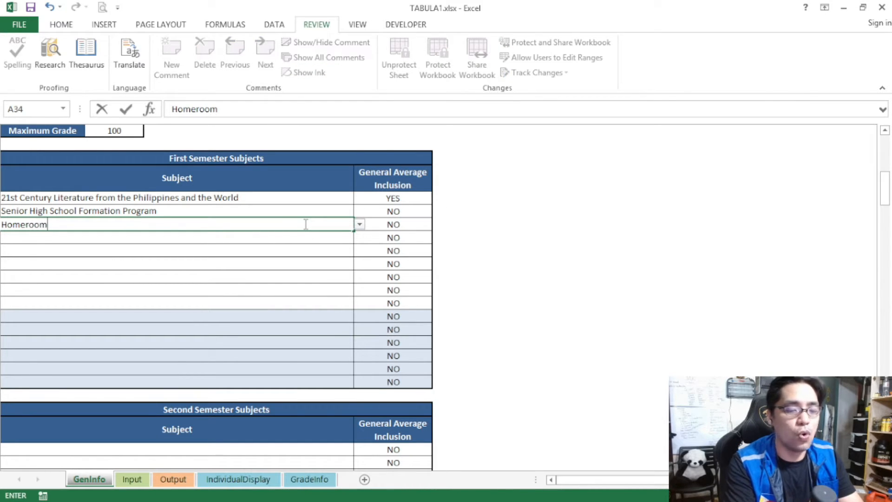
pyautogui.press('Return')
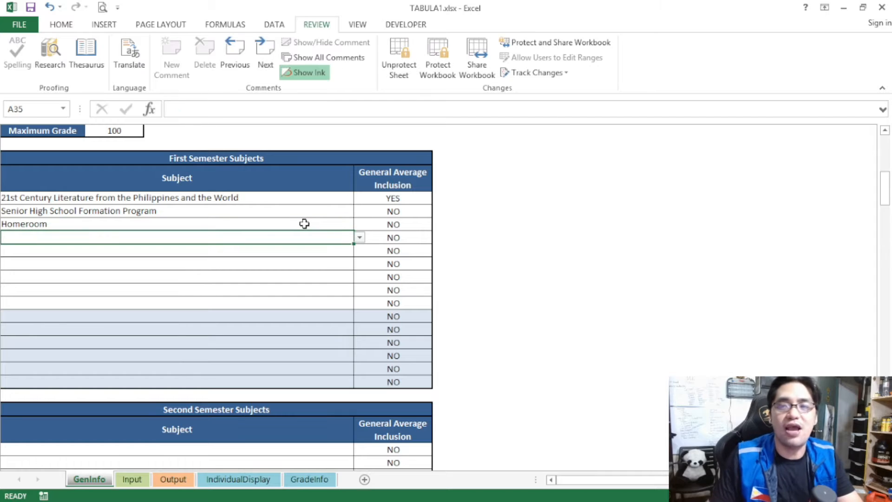
pyautogui.click(379, 226)
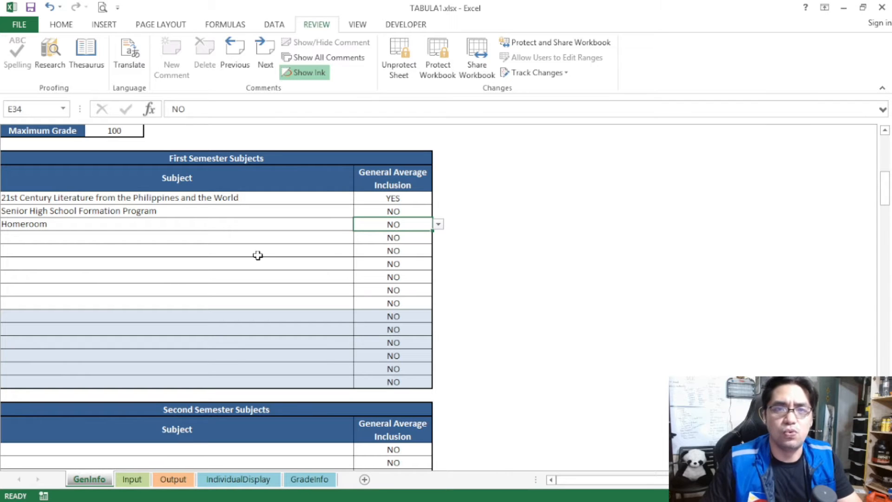
# - Examine the white and shaded subject rows of the First Semester Subjects table, then view the Second Semester Subjects table
pyautogui.moveTo(86, 199); pyautogui.dragTo(132, 380)
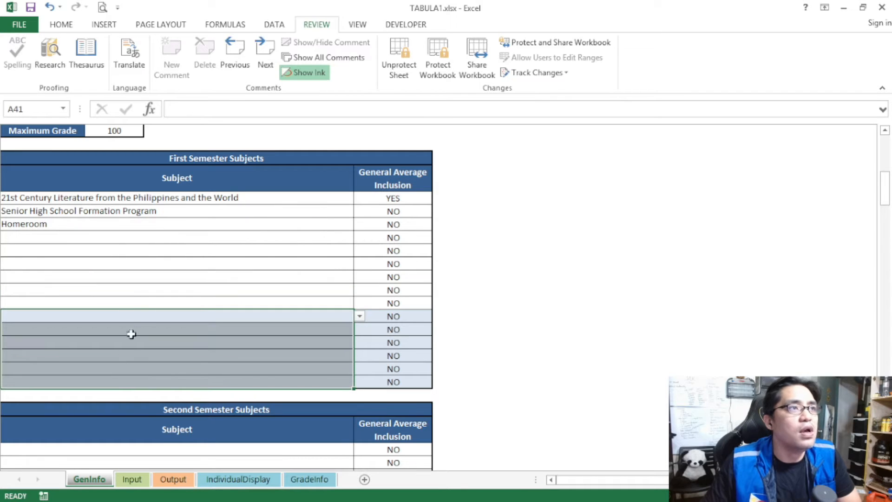
pyautogui.click(126, 263)
pyautogui.moveTo(124, 203); pyautogui.dragTo(157, 378)
pyautogui.click(149, 314)
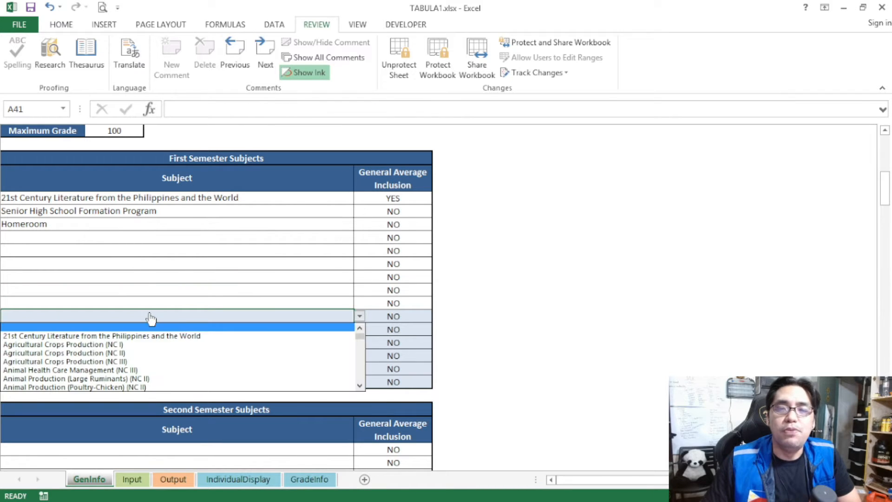
pyautogui.click(180, 289)
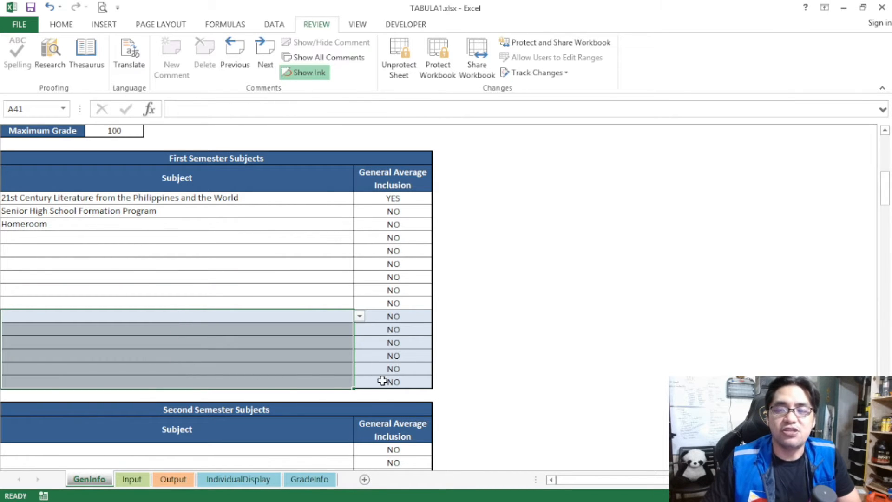
pyautogui.moveTo(382, 381); pyautogui.dragTo(280, 319)
pyautogui.click(252, 281)
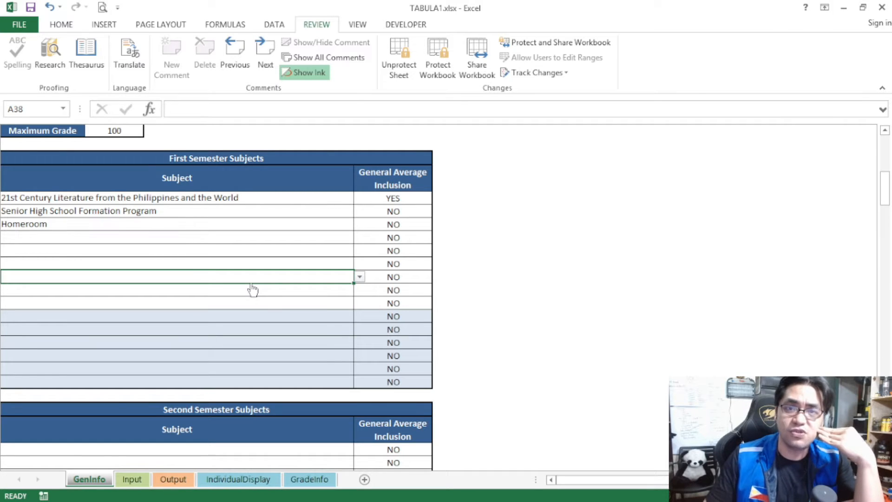
pyautogui.moveTo(269, 312); pyautogui.dragTo(367, 377)
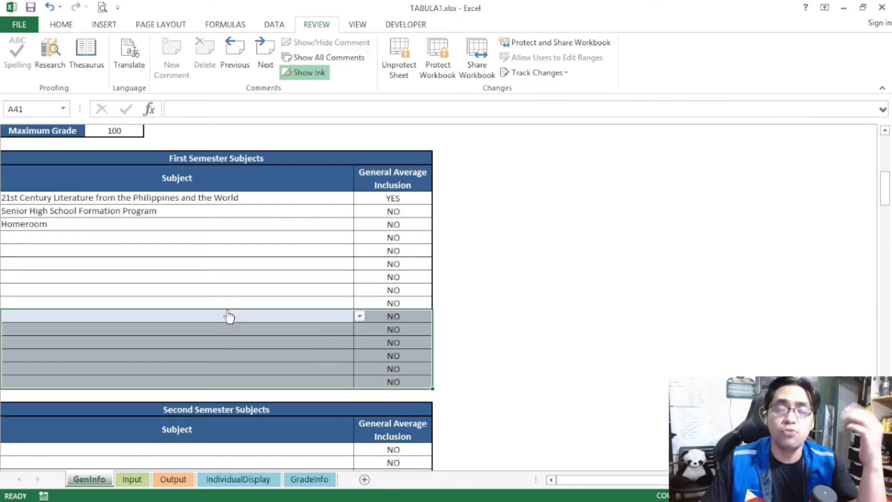
pyautogui.click(213, 289)
pyautogui.moveTo(188, 198); pyautogui.dragTo(228, 377)
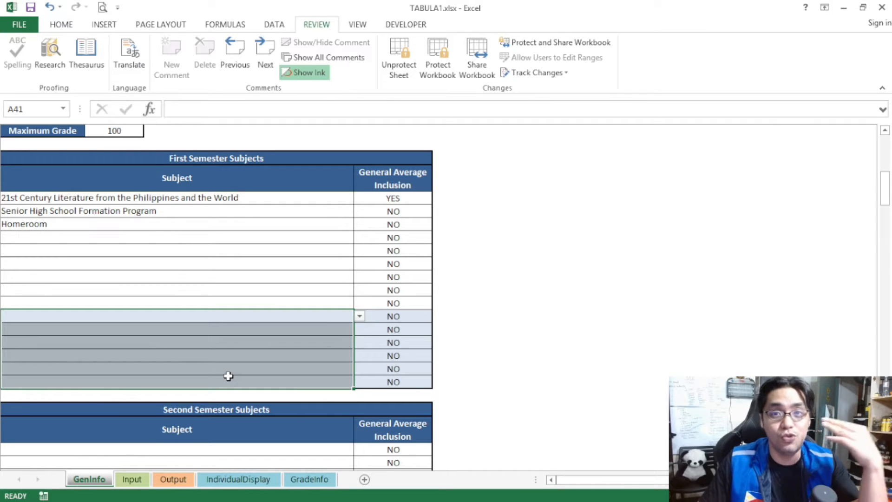
pyautogui.click(163, 198)
pyautogui.scroll(-5, 164, 255)
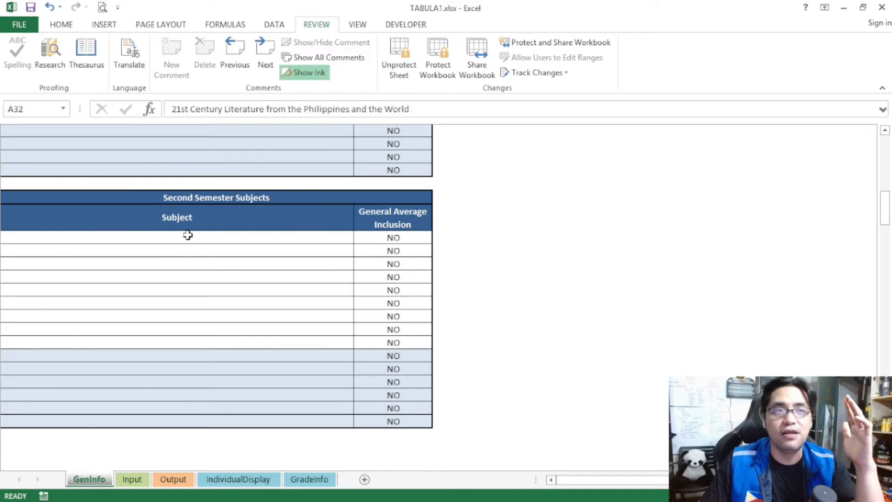
# - Examine the Second Semester Subjects rows and browse the available subject choices for the first row
pyautogui.moveTo(188, 236); pyautogui.dragTo(289, 416)
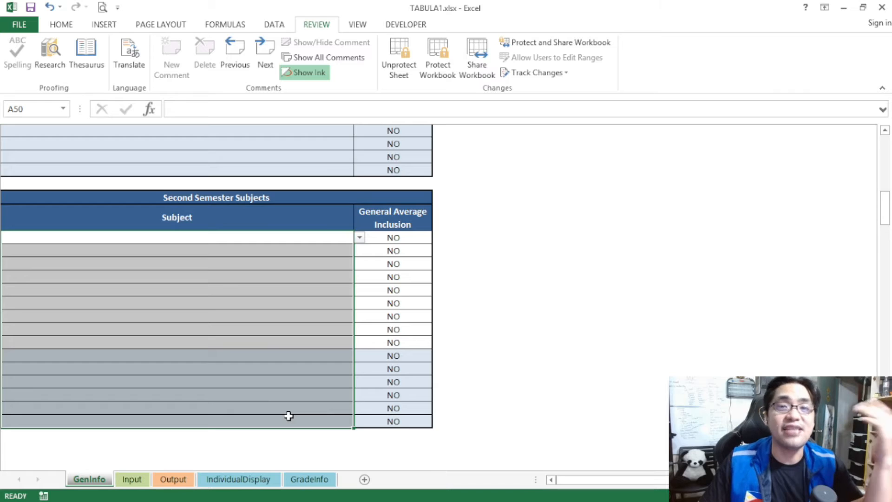
pyautogui.scroll(5, 289, 416)
pyautogui.scroll(-5, 242, 312)
pyautogui.click(237, 302)
pyautogui.click(225, 237)
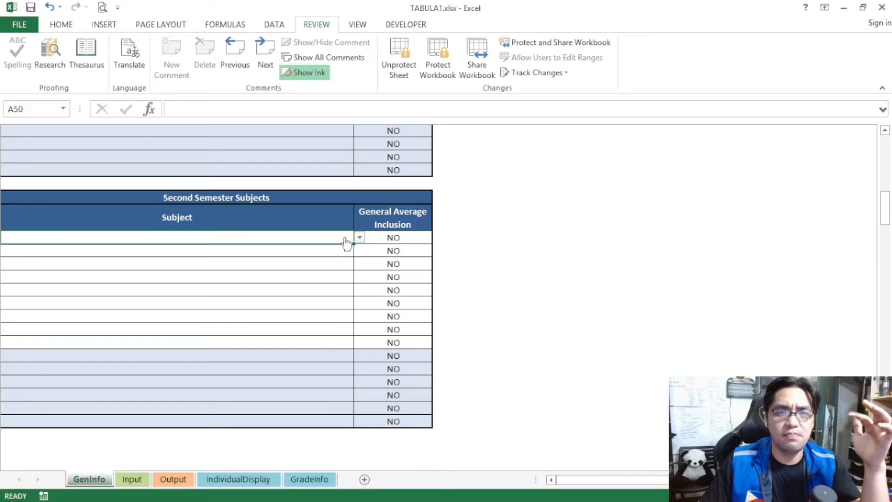
pyautogui.click(359, 237)
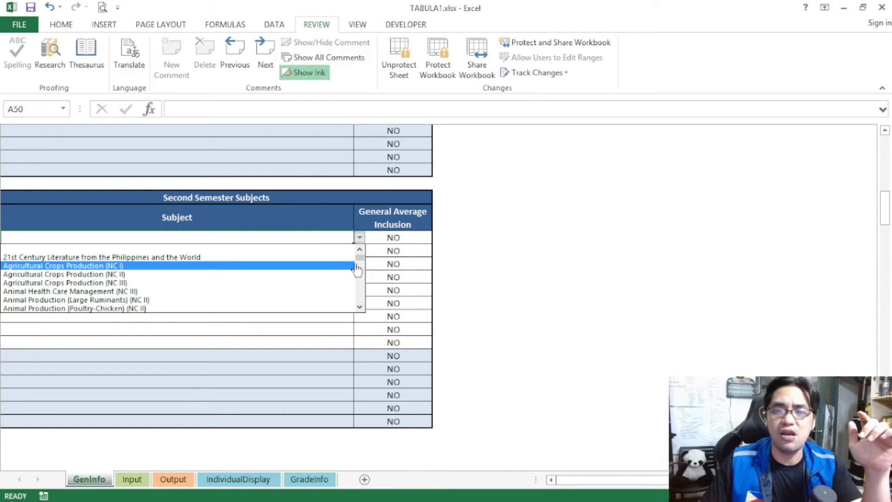
pyautogui.moveTo(358, 266); pyautogui.dragTo(361, 291)
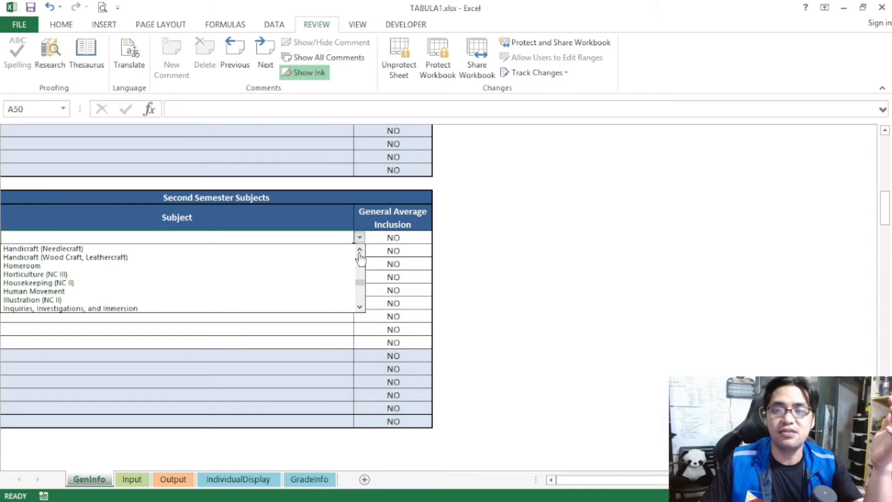
pyautogui.moveTo(361, 285); pyautogui.dragTo(363, 257)
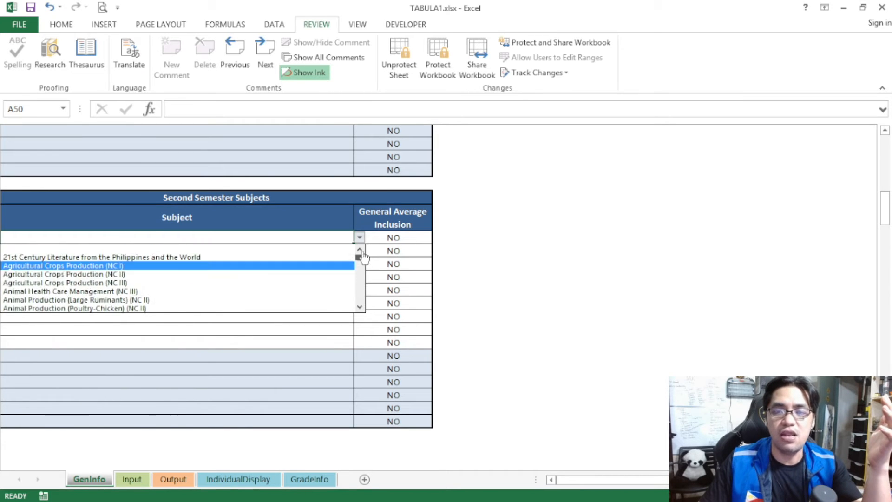
pyautogui.click(387, 251)
pyautogui.click(395, 241)
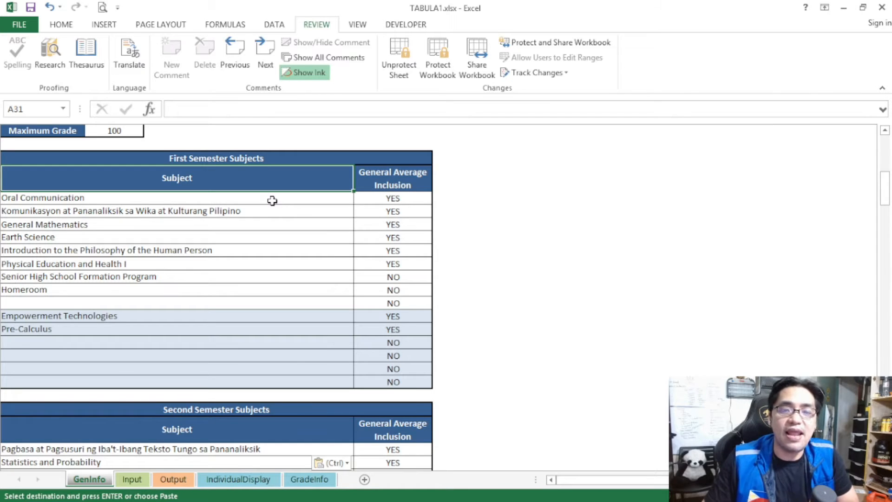
# - Examine the white-row subjects of the First Semester Subjects table, from Oral Communication to Homeroom, and their General Average Inclusion settings
pyautogui.moveTo(272, 201)
pyautogui.mouseDown()
pyautogui.moveTo(288, 233)
pyautogui.moveTo(255, 261)
pyautogui.moveTo(249, 203)
pyautogui.mouseUp()
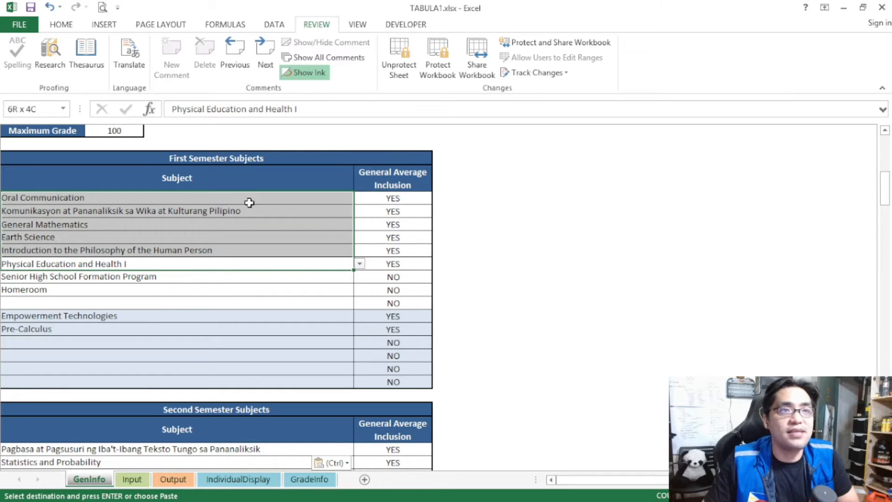
pyautogui.moveTo(250, 202); pyautogui.dragTo(249, 201)
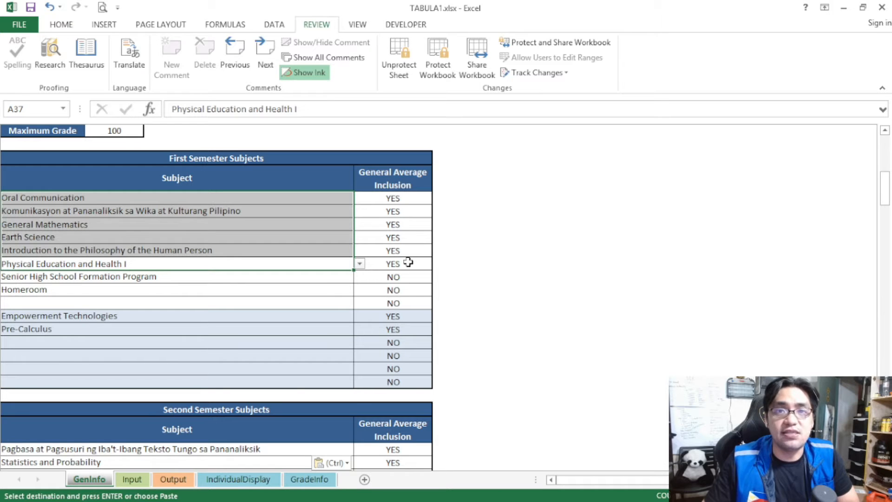
pyautogui.moveTo(407, 262); pyautogui.dragTo(404, 198)
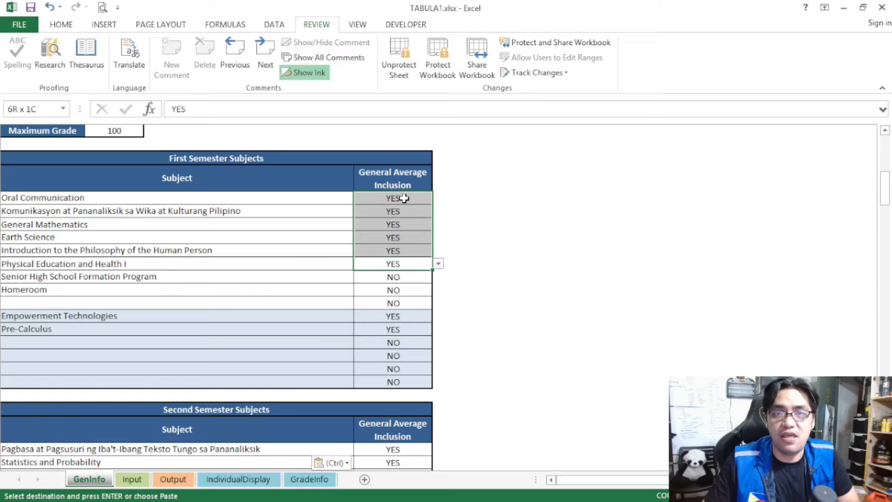
pyautogui.moveTo(404, 198); pyautogui.dragTo(404, 199)
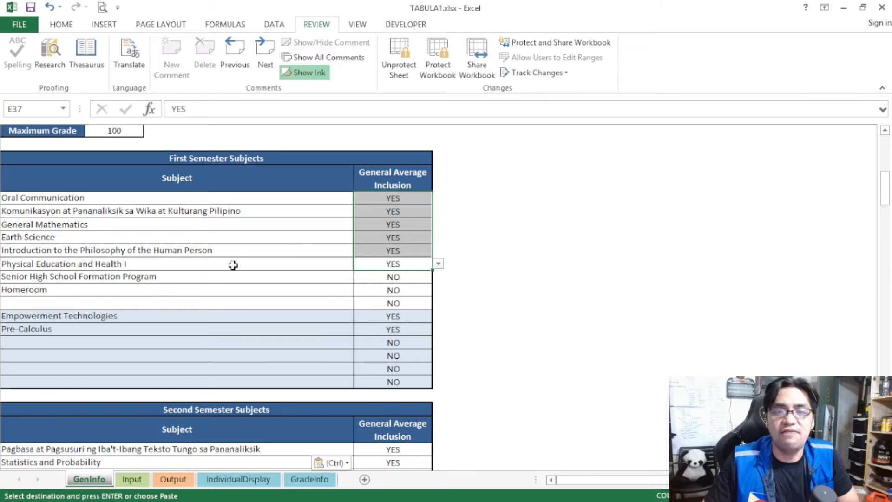
pyautogui.click(192, 276)
pyautogui.press('ctrl')
pyautogui.press('Escape')
pyautogui.keyDown('ctrl'); pyautogui.scroll(4, 193, 277); pyautogui.keyUp('ctrl')
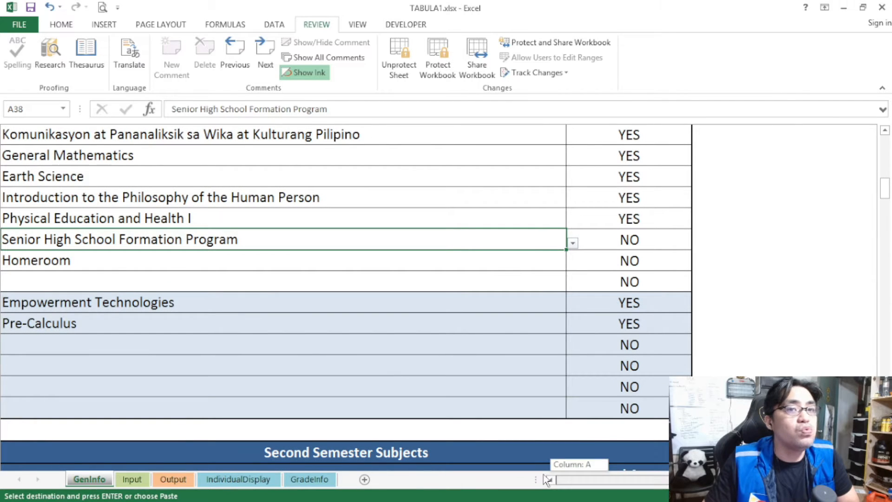
pyautogui.scroll(2, 292, 325)
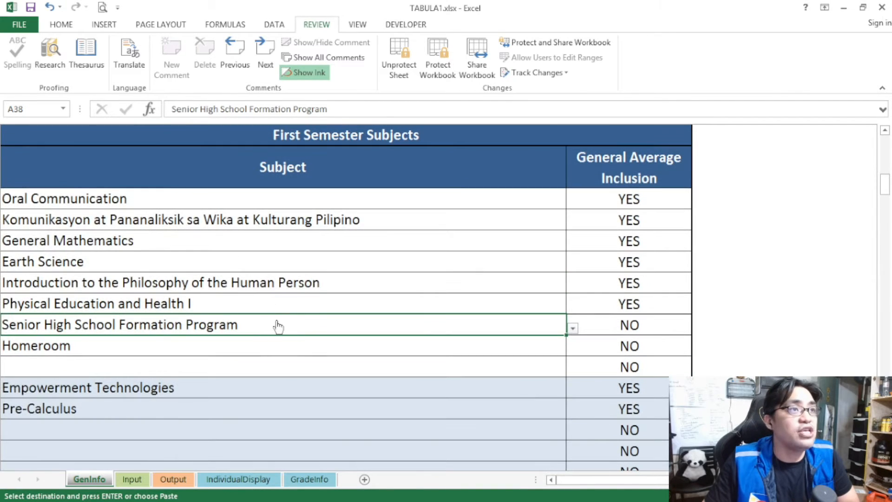
pyautogui.click(295, 344)
pyautogui.scroll(-2, 319, 348)
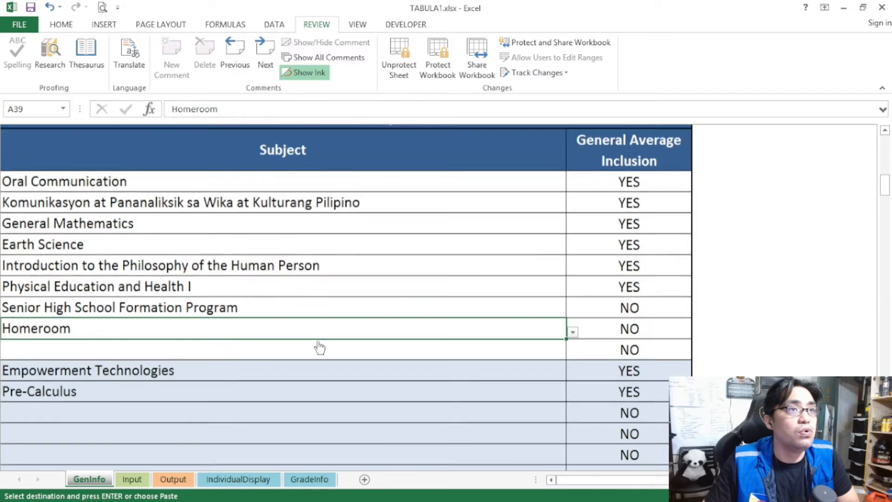
pyautogui.moveTo(601, 242); pyautogui.dragTo(611, 257)
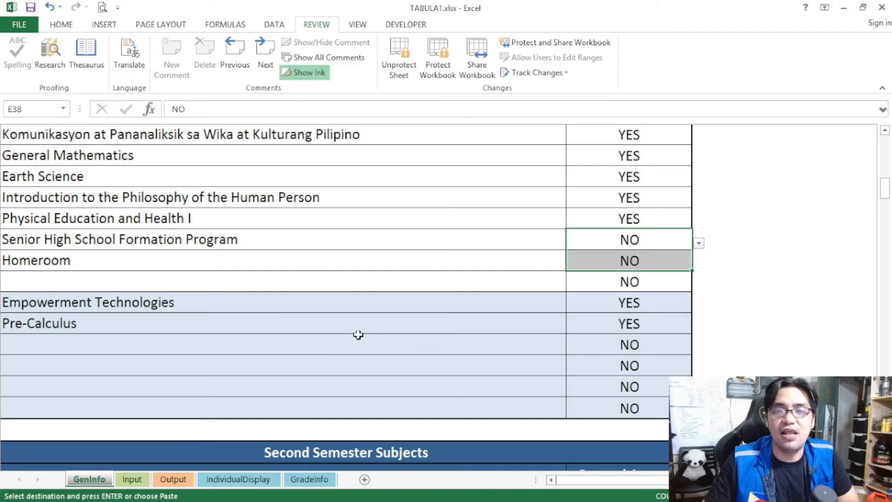
# - Examine Empowerment Technologies and Pre-Calculus in the shaded first semester rows with their General Average Inclusion
pyautogui.click(252, 304)
pyautogui.moveTo(424, 314); pyautogui.dragTo(609, 316)
pyautogui.click(392, 322)
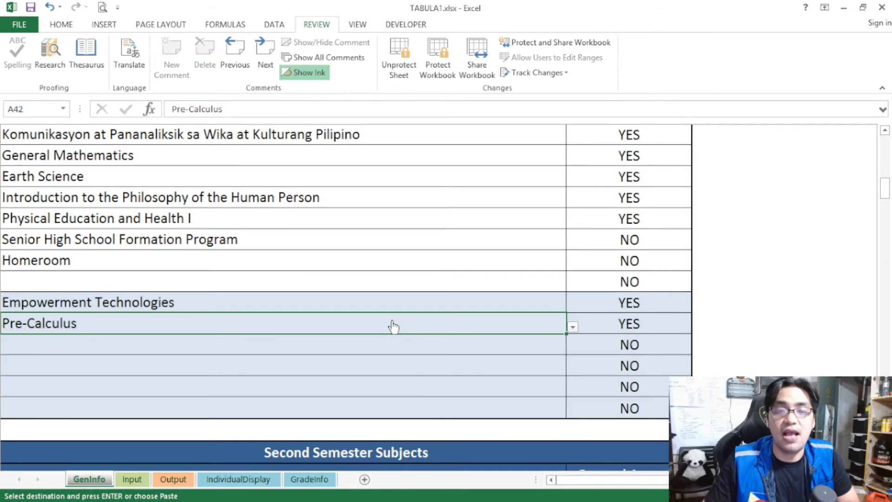
pyautogui.scroll(-1, 392, 326)
pyautogui.moveTo(634, 241); pyautogui.dragTo(629, 259)
# - Examine the Second Semester Subjects entries, from Pagbasa at Pagsusuri to Homeroom, and their inclusion settings
pyautogui.scroll(-1, 238, 285)
pyautogui.scroll(-4, 239, 284)
pyautogui.click(390, 205)
pyautogui.moveTo(390, 205); pyautogui.dragTo(629, 280)
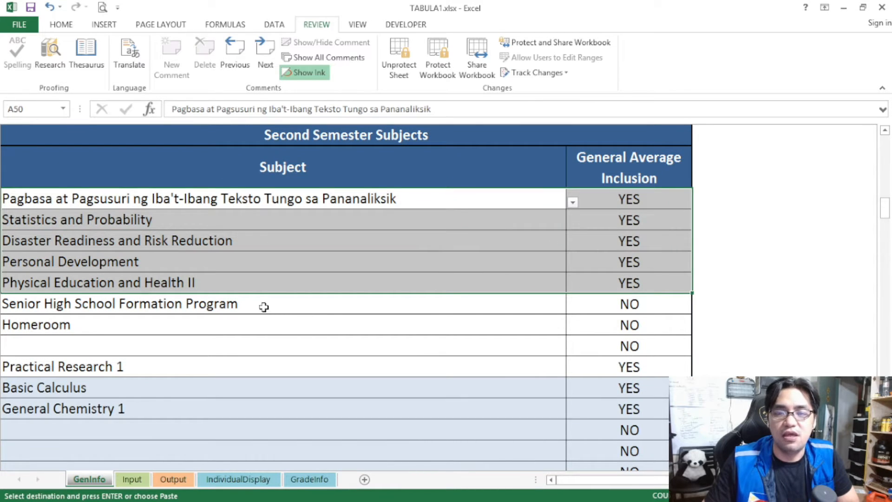
pyautogui.moveTo(263, 307); pyautogui.dragTo(307, 319)
pyautogui.scroll(-1, 304, 319)
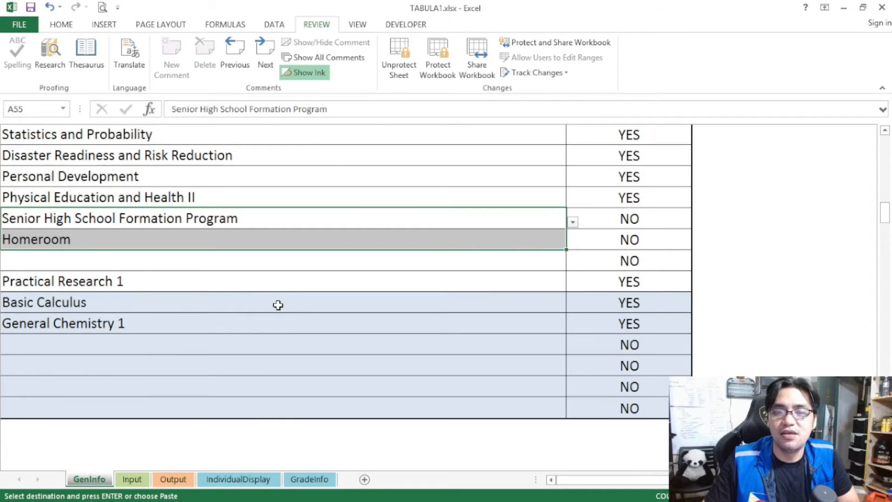
# - Copy Practical Research 1, Basic Calculus and General Chemistry 1 and paste them as values starting at the first shaded second semester row
pyautogui.scroll(1, 277, 305)
pyautogui.moveTo(245, 365); pyautogui.dragTo(265, 412)
pyautogui.rightClick(250, 393)
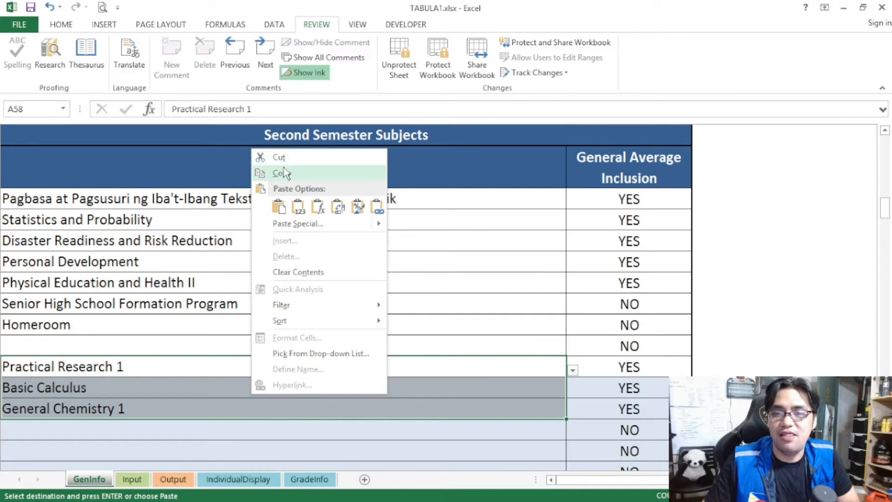
pyautogui.click(282, 173)
pyautogui.scroll(-1, 141, 362)
pyautogui.click(140, 305)
pyautogui.rightClick(139, 299)
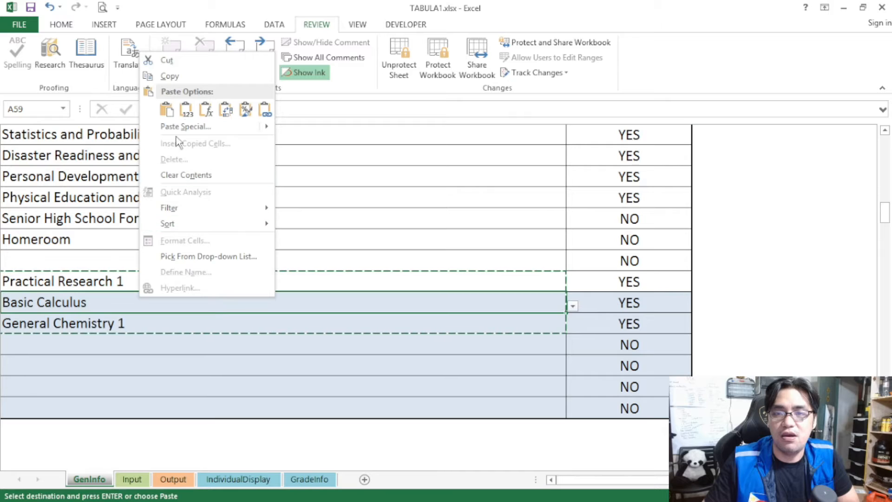
pyautogui.click(184, 110)
# - Clear Practical Research 1 from the last white second semester row and set that row's General Average Inclusion to NO
pyautogui.click(377, 284)
pyautogui.press('Delete')
pyautogui.click(624, 285)
pyautogui.hotkey('alt', 'Down')
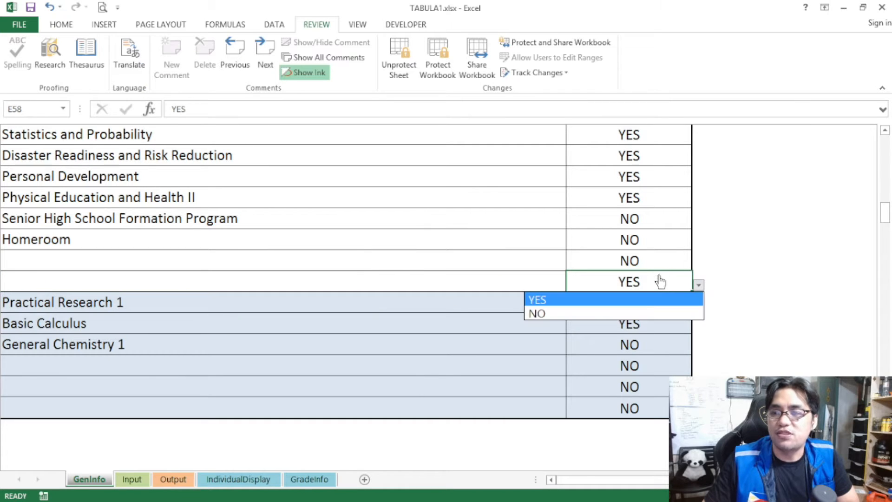
pyautogui.click(649, 311)
# - Set General Average Inclusion to YES for General Chemistry 1 in the second semester
pyautogui.moveTo(119, 303); pyautogui.dragTo(135, 335)
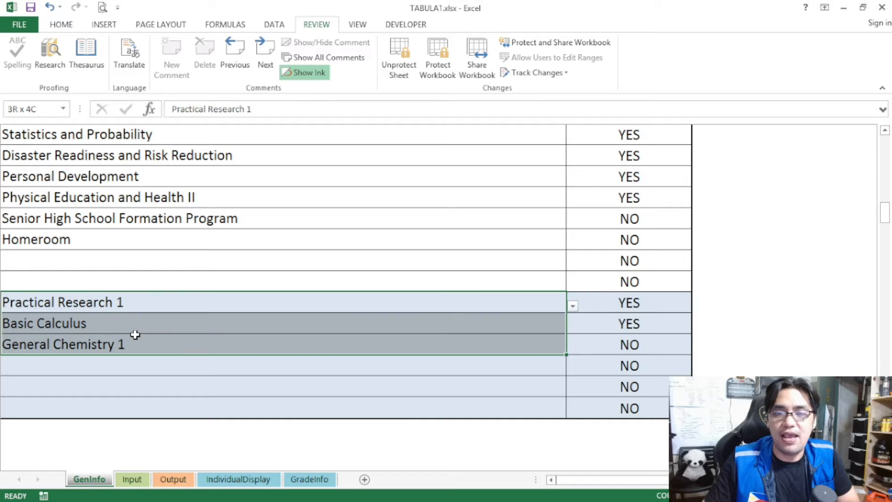
pyautogui.click(629, 343)
pyautogui.hotkey('alt', 'Down')
pyautogui.click(631, 364)
pyautogui.scroll(1, 493, 312)
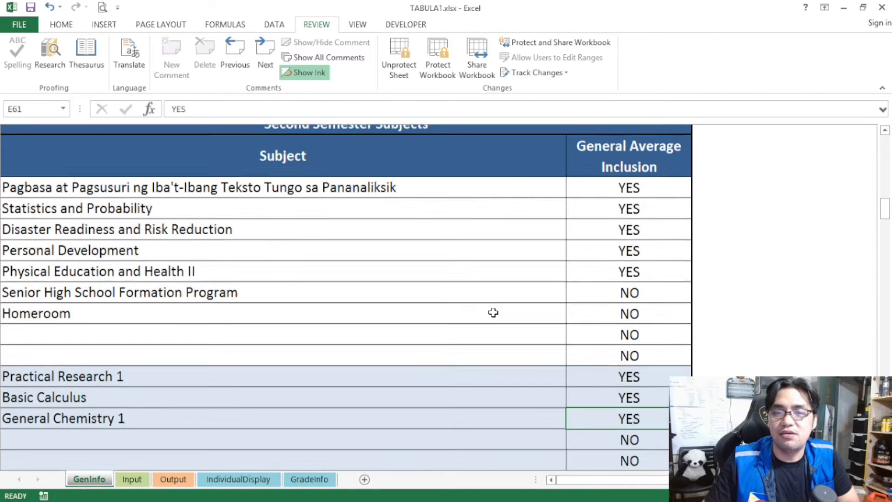
pyautogui.scroll(-2, 474, 311)
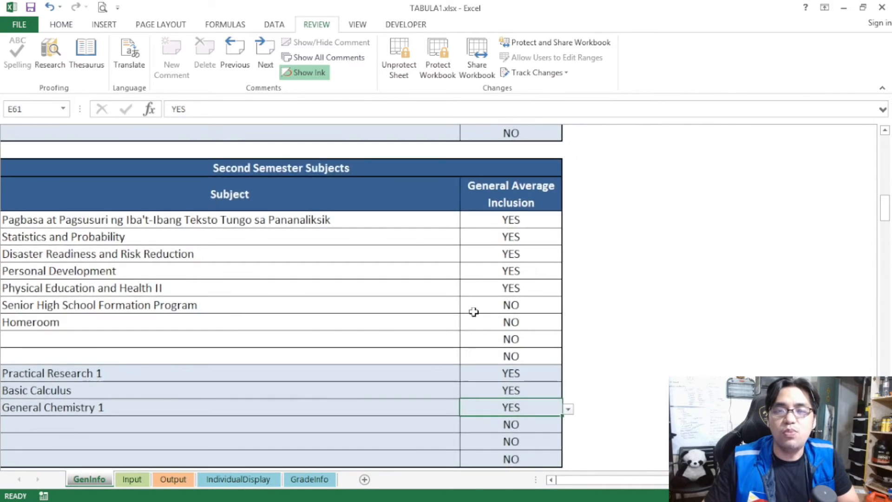
# - Review the General Information entries and the completed First Semester Subjects table on the GenInfo sheet
pyautogui.scroll(20, 392, 307)
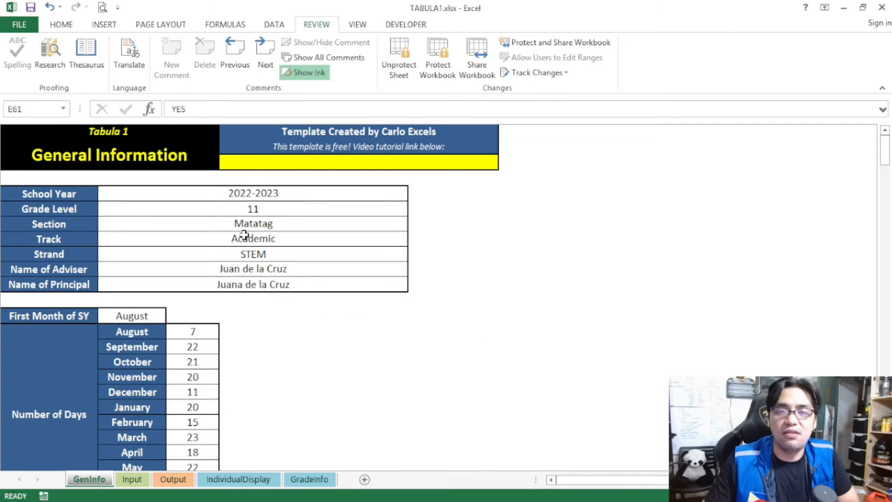
pyautogui.scroll(-12, 218, 219)
pyautogui.scroll(1, 217, 221)
pyautogui.moveTo(221, 307); pyautogui.dragTo(231, 421)
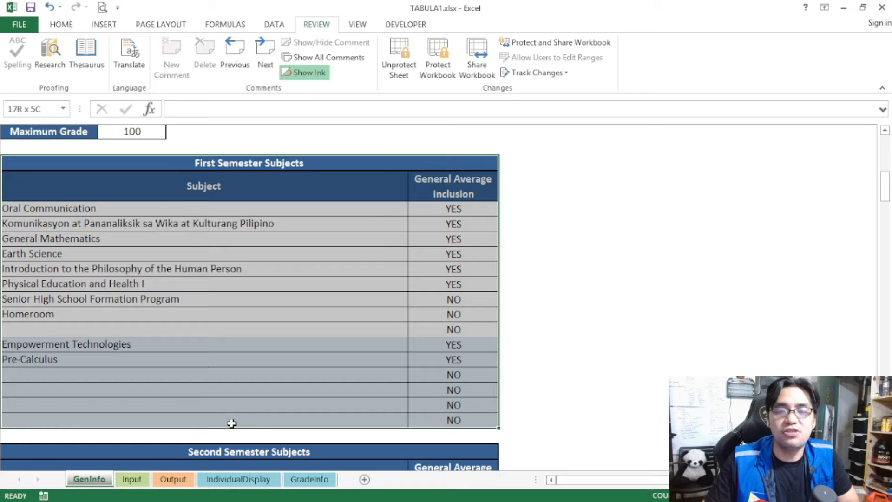
pyautogui.click(176, 163)
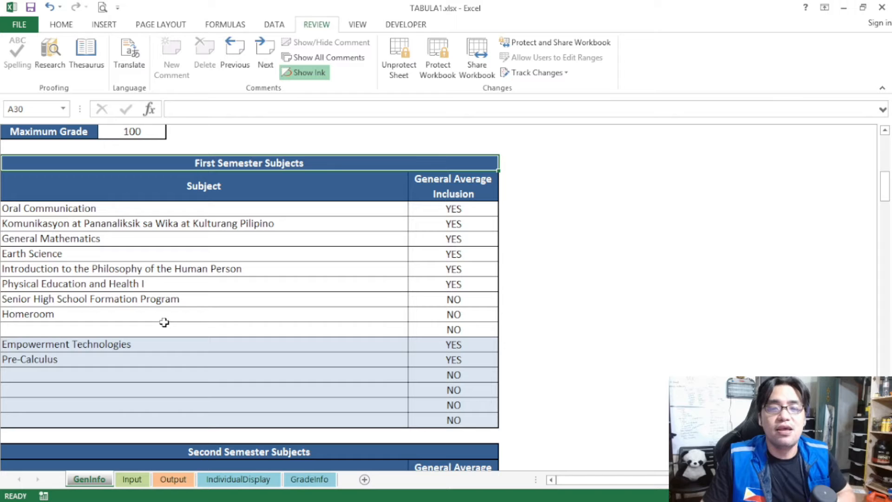
# - Open the Input sheet and examine its Student Name, Sex, LRN and Age columns
pyautogui.click(132, 479)
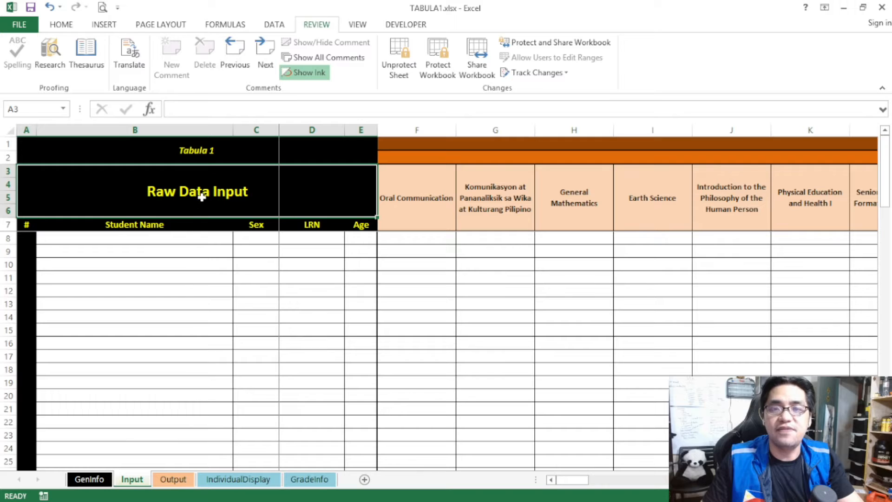
pyautogui.moveTo(186, 240); pyautogui.dragTo(178, 396)
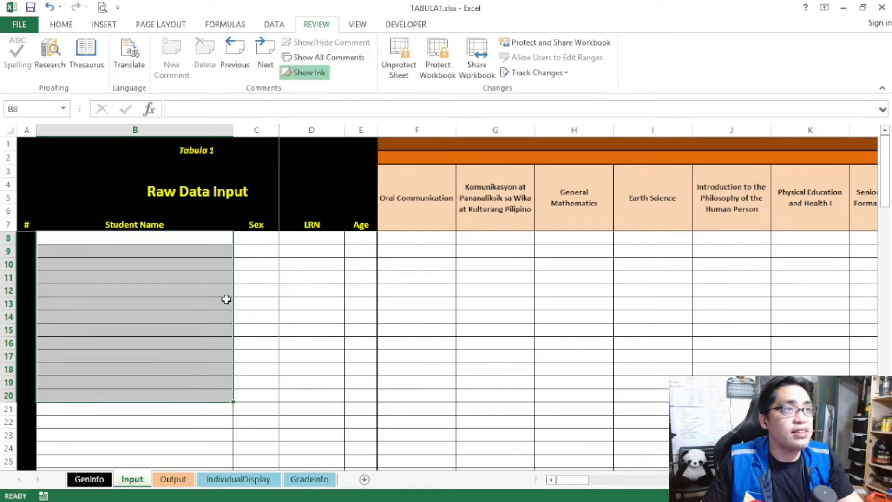
pyautogui.click(250, 238)
pyautogui.click(284, 238)
pyautogui.press('Escape')
pyautogui.click(300, 237)
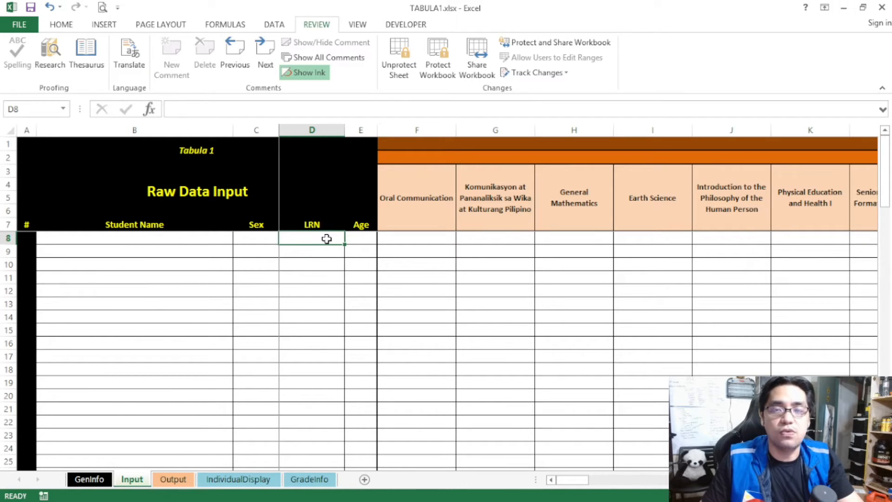
pyautogui.click(361, 237)
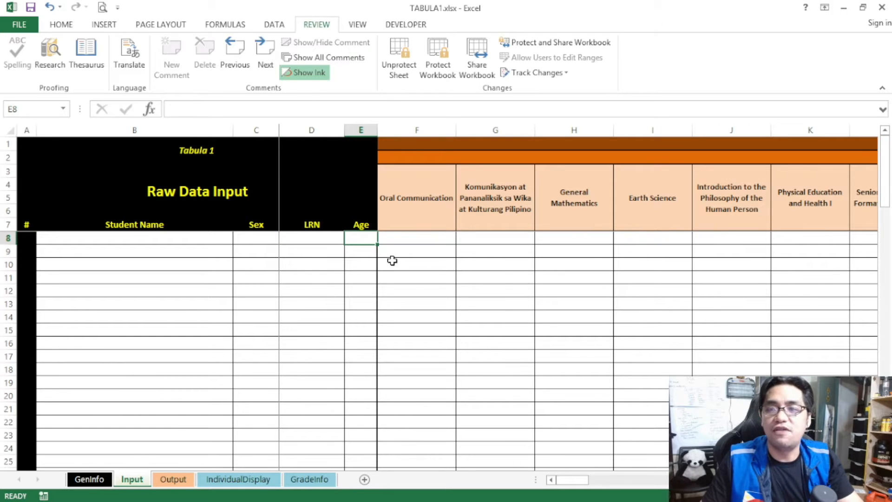
# - Examine the semester header bands and the subject columns from Oral Communication to Earth Science on the Input sheet
pyautogui.click(439, 147)
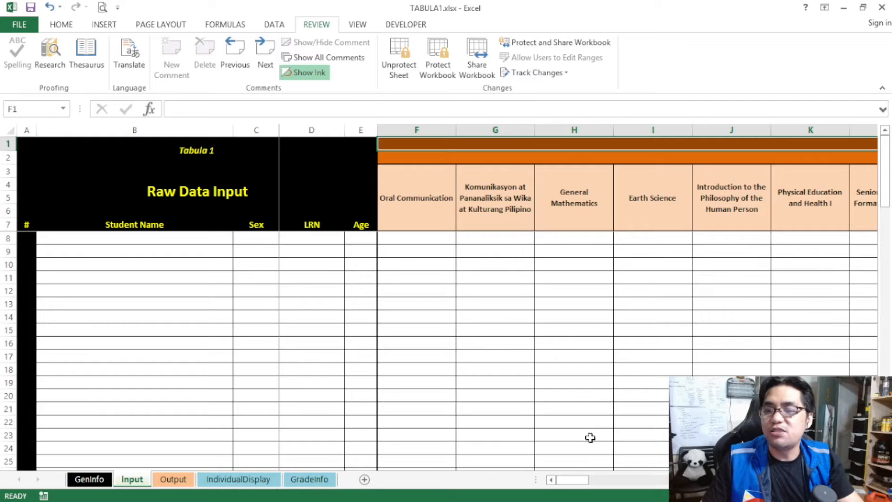
pyautogui.moveTo(569, 480)
pyautogui.mouseDown()
pyautogui.moveTo(599, 484)
pyautogui.moveTo(584, 483)
pyautogui.mouseUp()
pyautogui.moveTo(377, 213)
pyautogui.mouseDown()
pyautogui.moveTo(361, 202)
pyautogui.moveTo(418, 209)
pyautogui.moveTo(367, 202)
pyautogui.mouseUp()
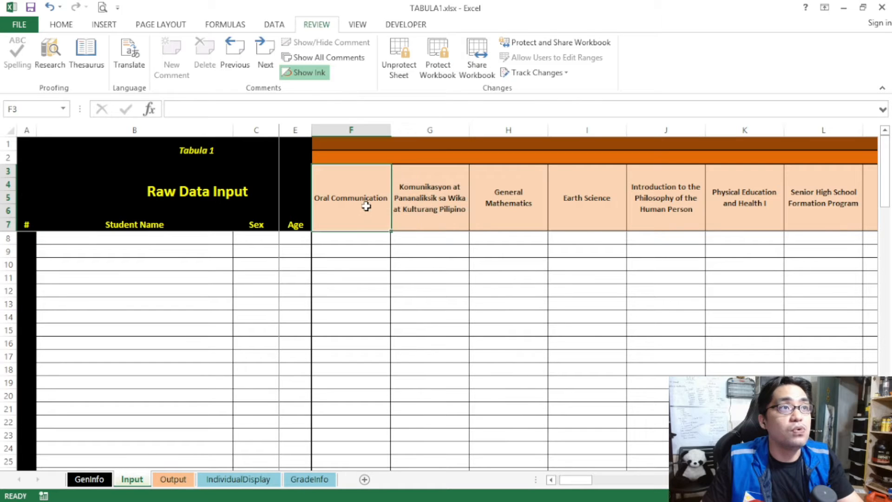
pyautogui.click(428, 209)
pyautogui.click(539, 209)
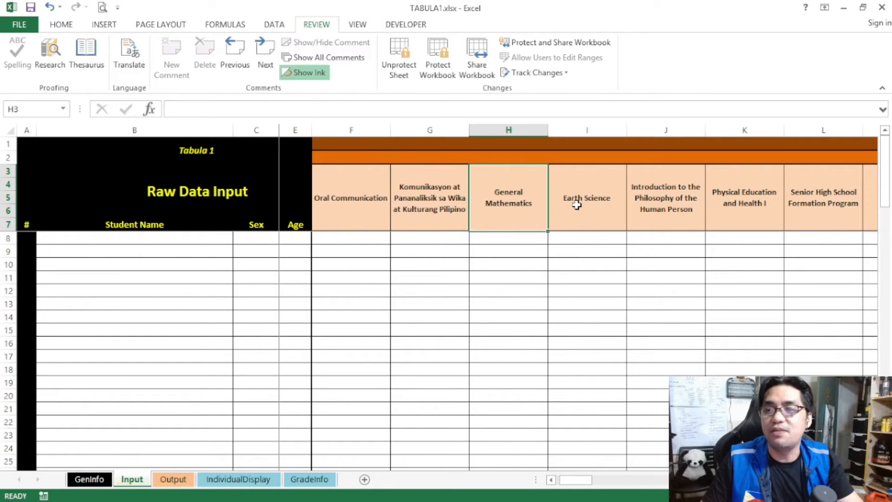
pyautogui.click(576, 204)
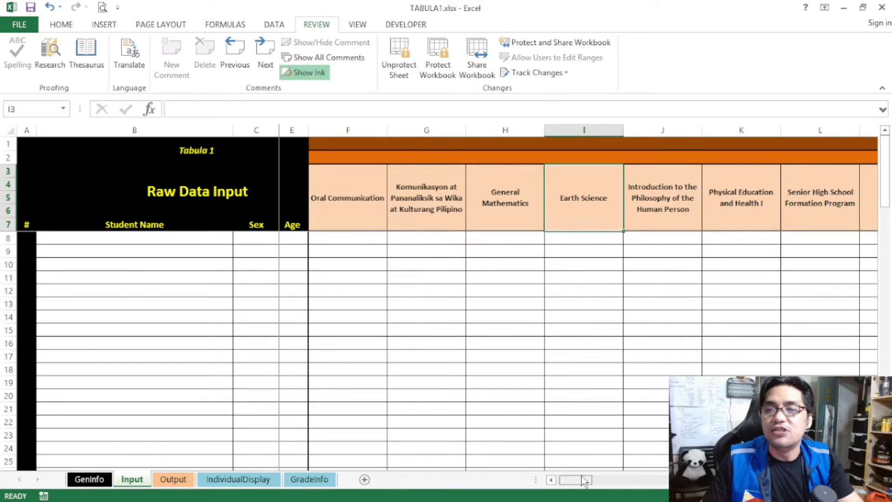
pyautogui.click(369, 219)
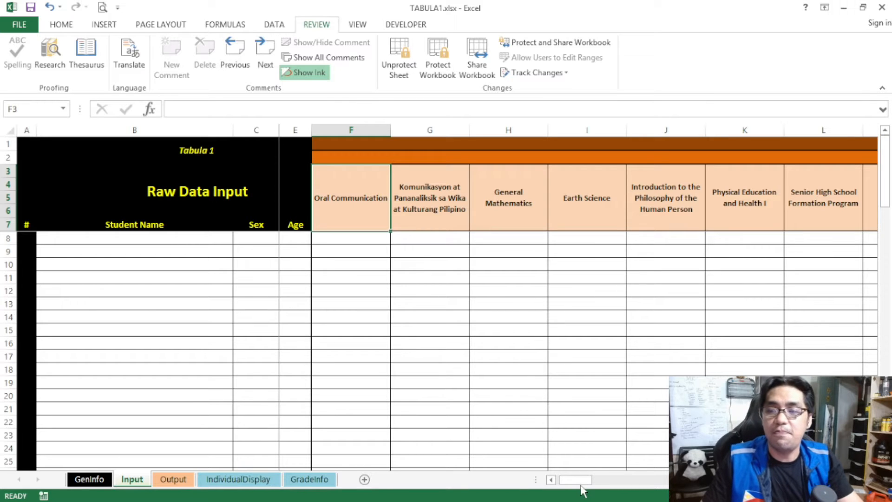
# - Examine the 1st quarter subject headers on the Input sheet, from Oral Communication through Pre-Calculus and the blacked-out unused columns
pyautogui.moveTo(585, 487); pyautogui.dragTo(603, 485)
pyautogui.click(313, 205)
pyautogui.moveTo(519, 203); pyautogui.dragTo(794, 194)
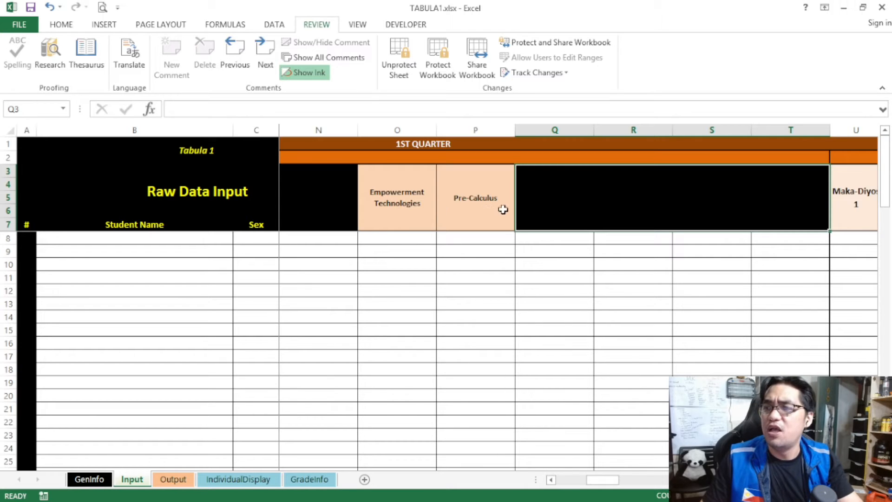
pyautogui.moveTo(619, 480); pyautogui.dragTo(609, 480)
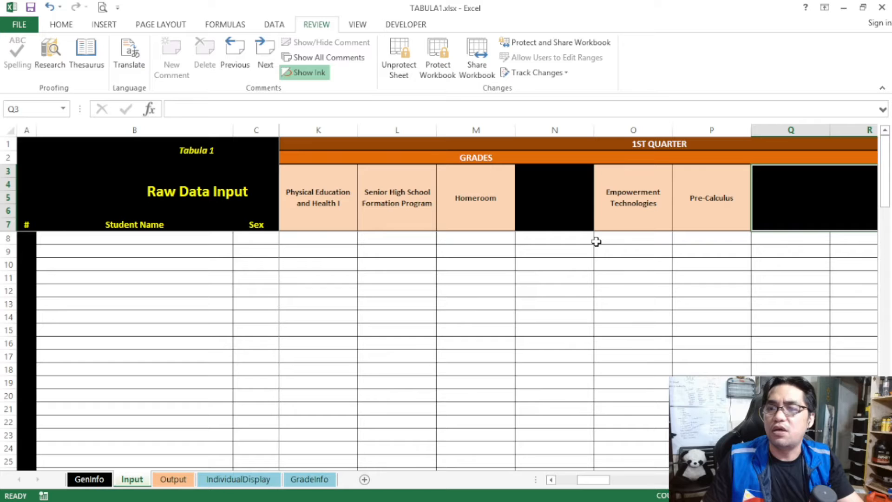
pyautogui.moveTo(594, 478); pyautogui.dragTo(575, 479)
pyautogui.moveTo(407, 221); pyautogui.dragTo(835, 209)
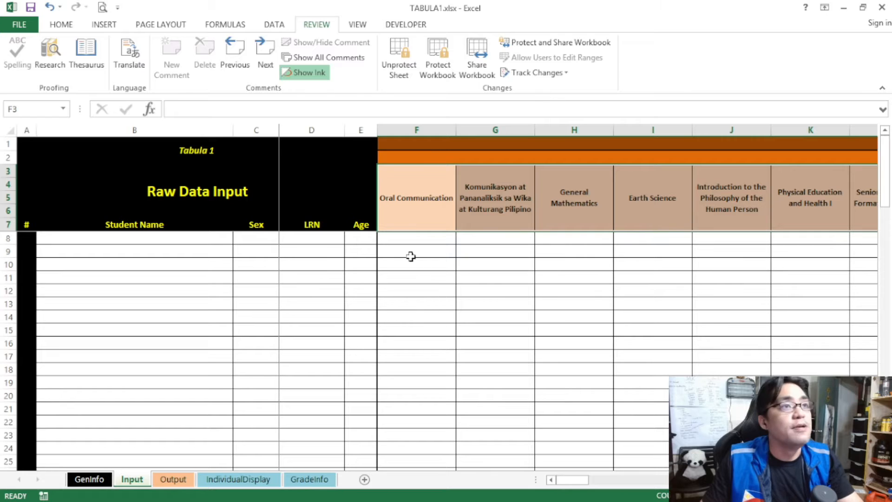
# - Examine the empty grade entry cells under Oral Communication for the 1st quarter
pyautogui.moveTo(406, 238); pyautogui.dragTo(408, 423)
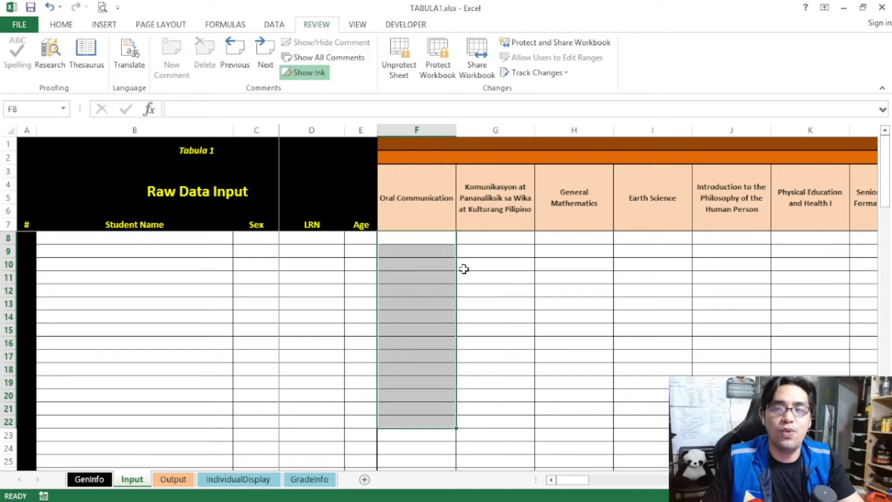
pyautogui.moveTo(424, 237); pyautogui.dragTo(420, 342)
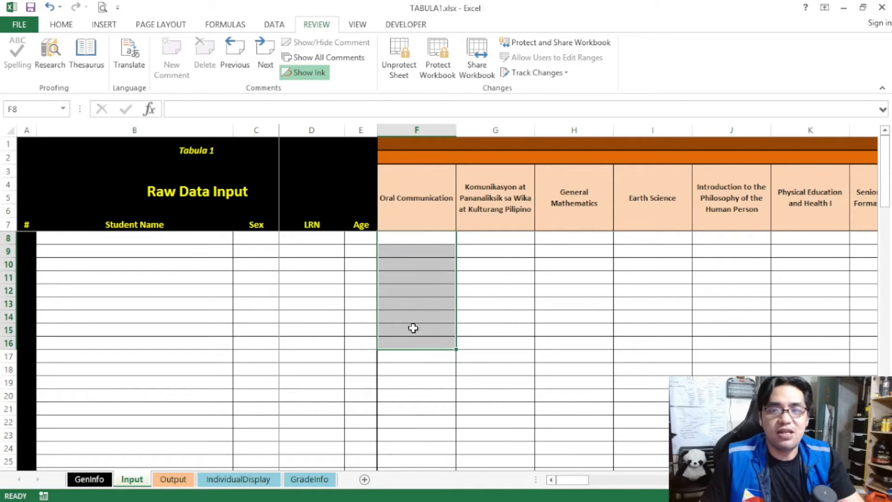
pyautogui.click(412, 327)
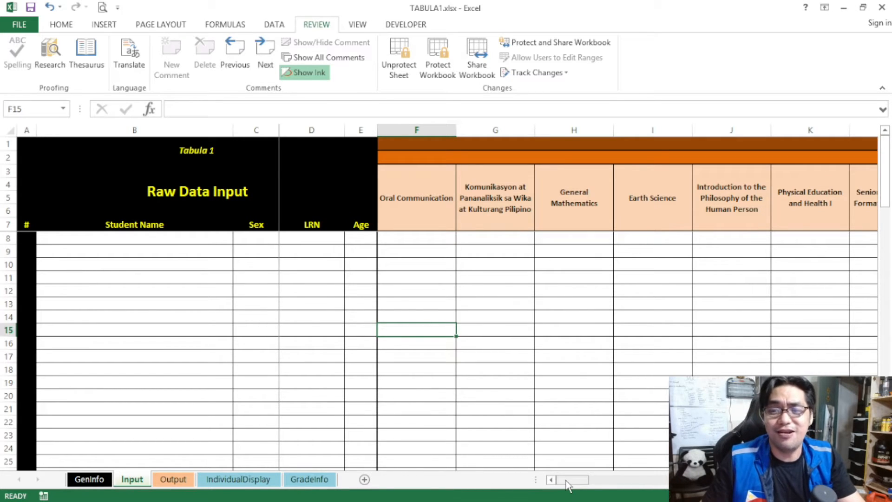
pyautogui.click(476, 303)
# - Try the markings AO, SO, RO and NO in cell U8 under 1st quarter Maka-Diyos 1, and leave the cell cleared
pyautogui.moveTo(569, 480); pyautogui.dragTo(613, 489)
pyautogui.moveTo(511, 157)
pyautogui.moveTo(510, 158); pyautogui.dragTo(532, 233)
pyautogui.click(484, 251)
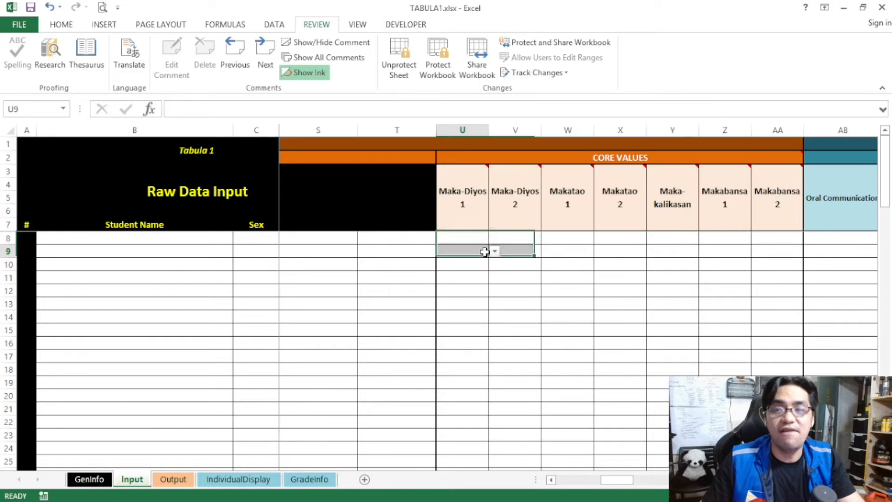
pyautogui.click(470, 241)
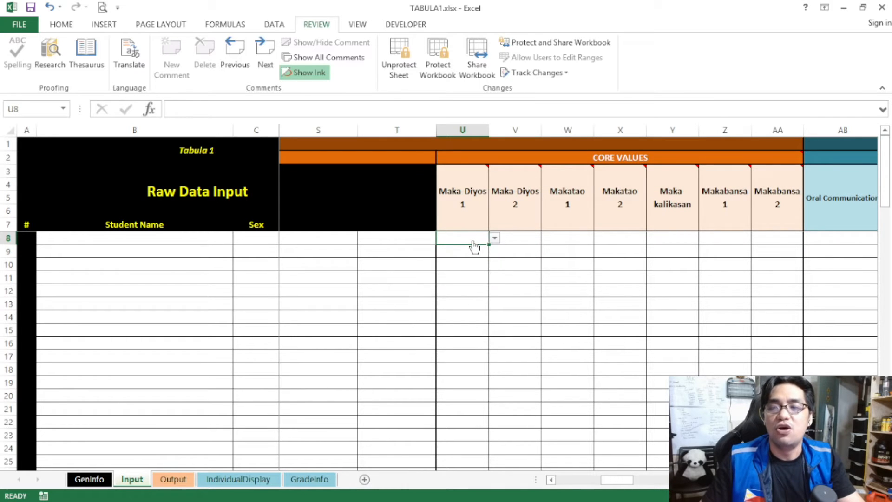
pyautogui.hotkey('alt', 'Down')
pyautogui.click(481, 259)
pyautogui.hotkey('alt', 'Down')
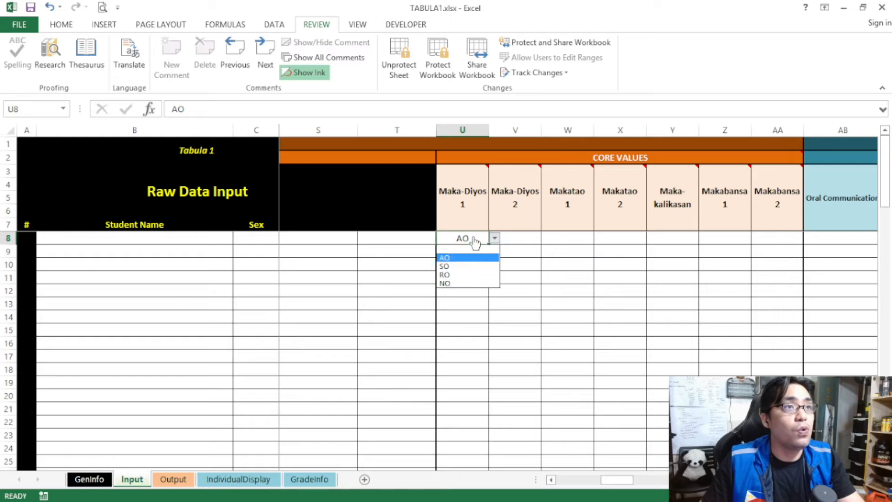
pyautogui.click(478, 267)
pyautogui.hotkey('alt', 'Down')
pyautogui.click(469, 276)
pyautogui.hotkey('alt', 'Down')
pyautogui.click(476, 284)
pyautogui.click(486, 289)
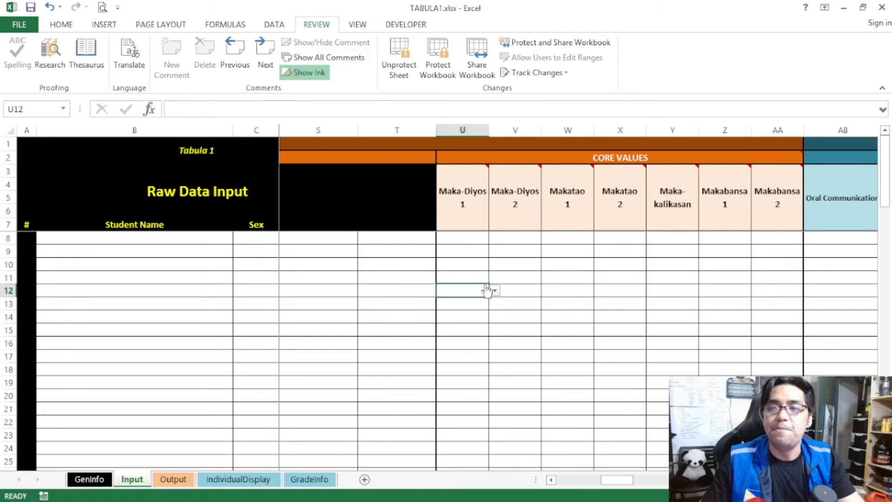
# - Read the comments on the Maka-Diyos 1, Maka-Diyos 2 and Core Values headers for the indicator descriptions and marking codes
pyautogui.moveTo(479, 207)
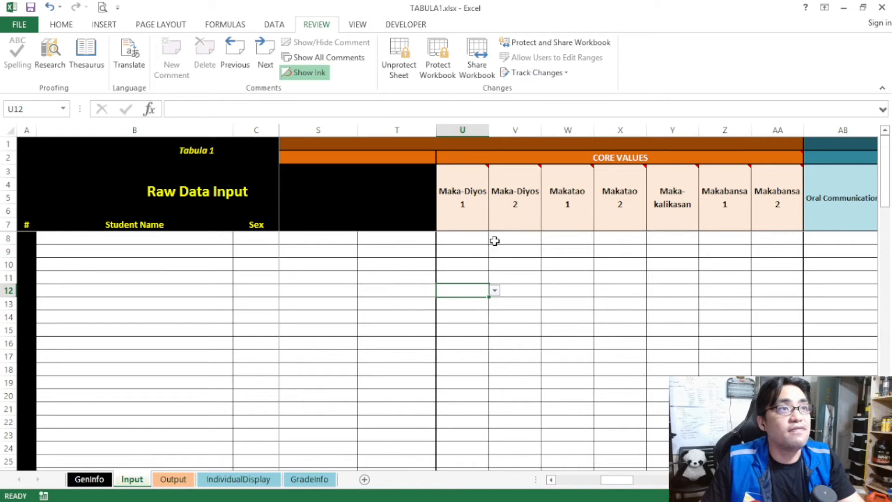
pyautogui.click(532, 222)
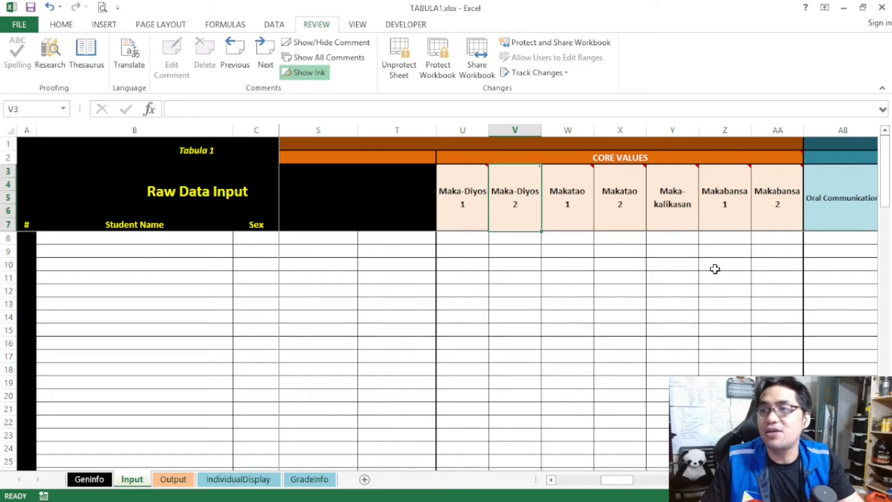
pyautogui.click(767, 266)
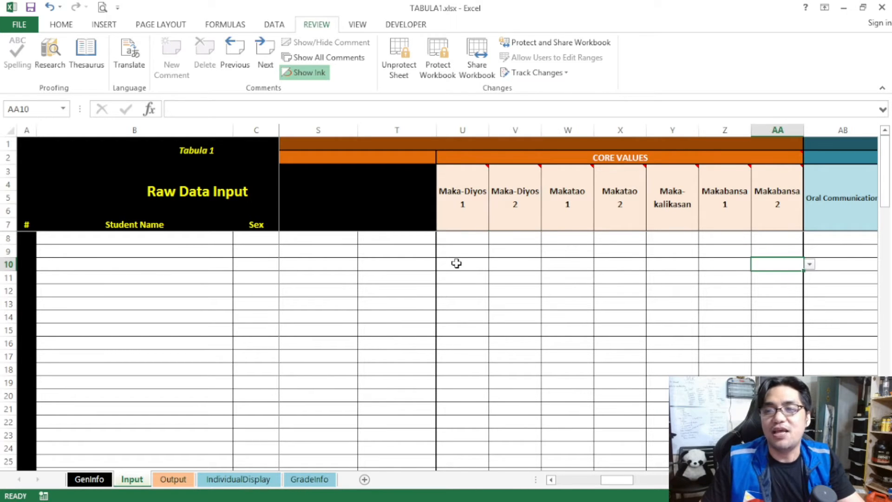
pyautogui.click(456, 263)
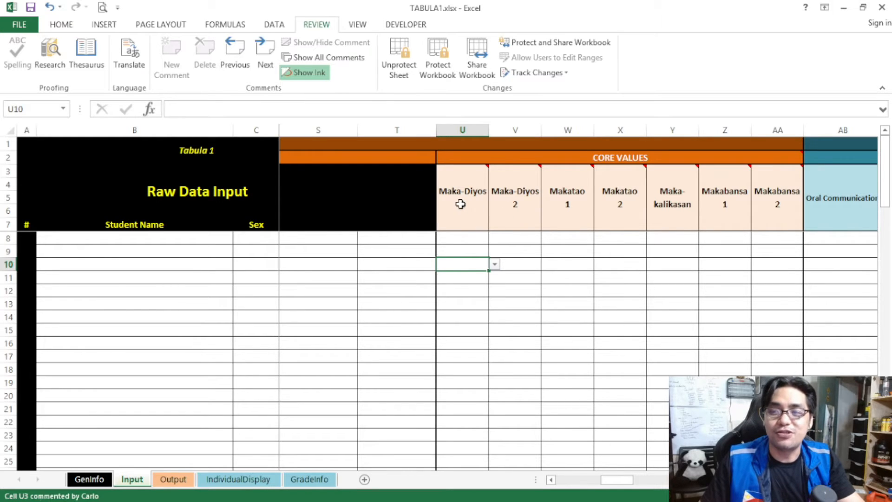
pyautogui.moveTo(461, 204)
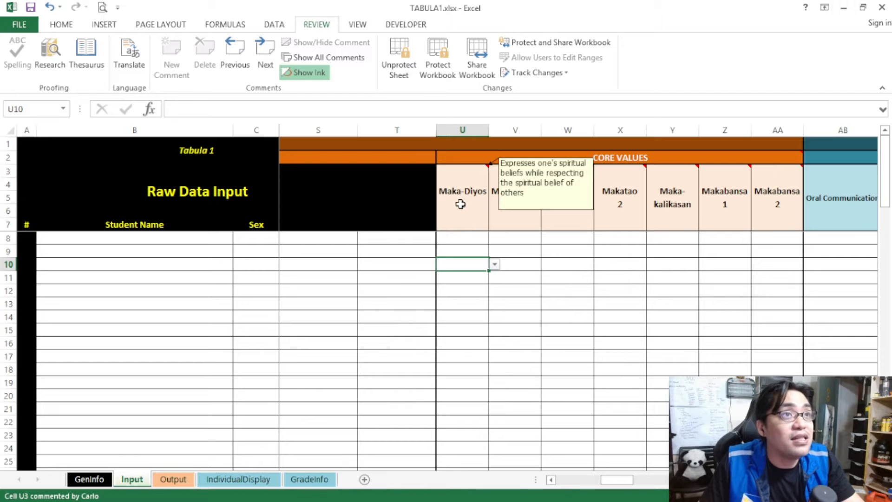
pyautogui.moveTo(501, 212)
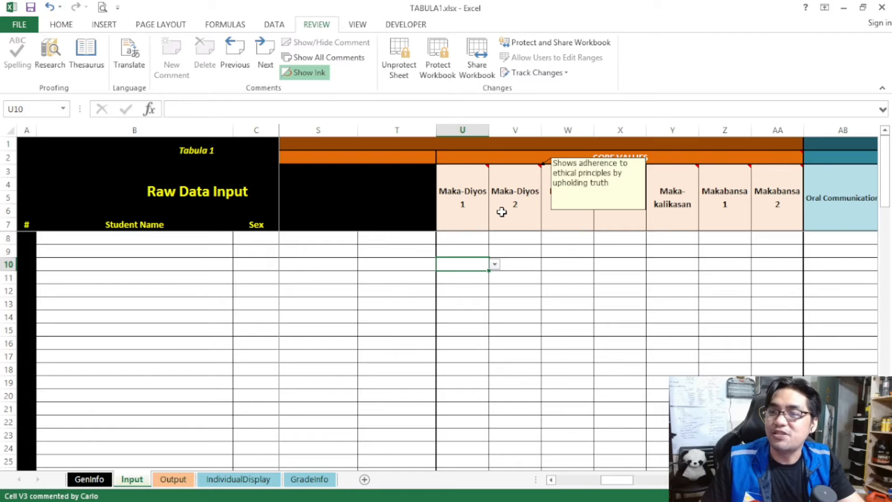
pyautogui.moveTo(757, 201)
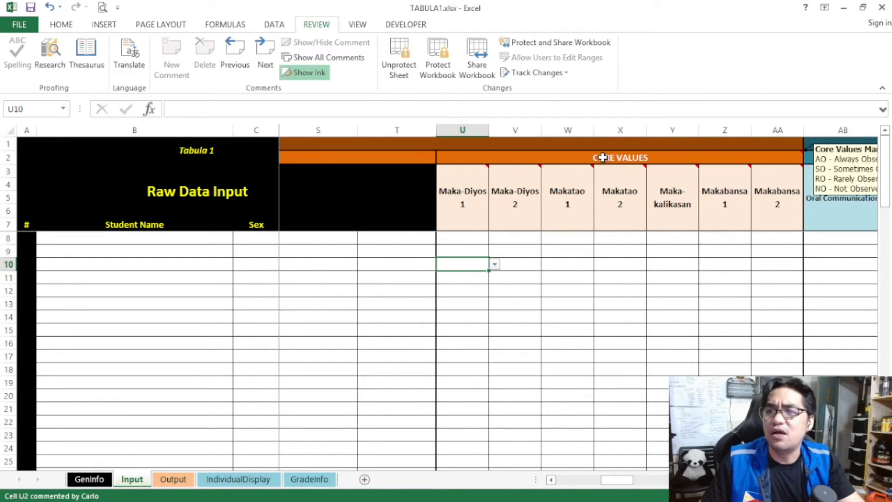
pyautogui.moveTo(618, 480); pyautogui.dragTo(625, 479)
pyautogui.moveTo(518, 157)
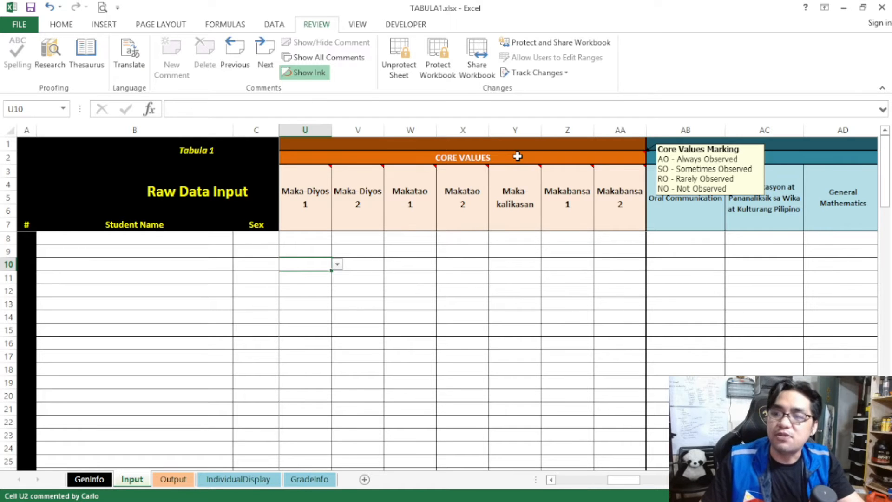
# - Examine the 1st quarter entry cells, the 2nd quarter Core Values columns and the 1st Semester Honor Status column for the first student row
pyautogui.moveTo(622, 479); pyautogui.dragTo(605, 479)
pyautogui.moveTo(402, 239); pyautogui.dragTo(577, 339)
pyautogui.moveTo(623, 481); pyautogui.dragTo(670, 481)
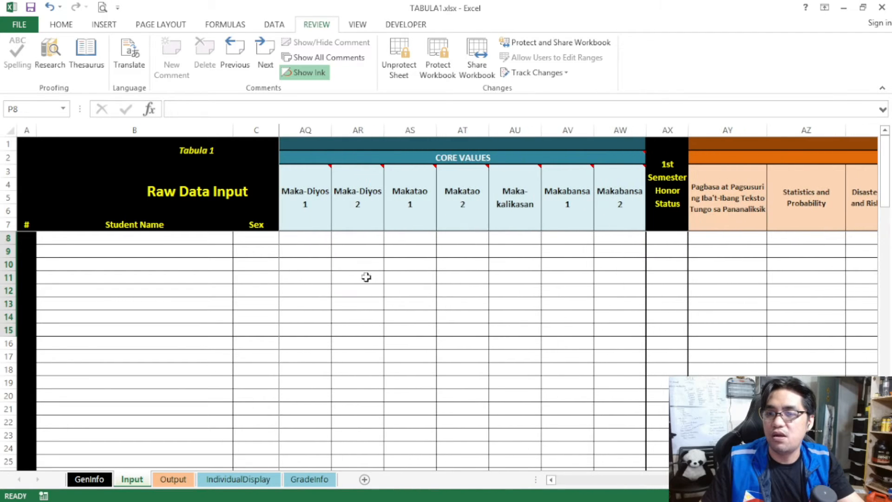
pyautogui.click(671, 155)
pyautogui.moveTo(668, 218); pyautogui.dragTo(672, 237)
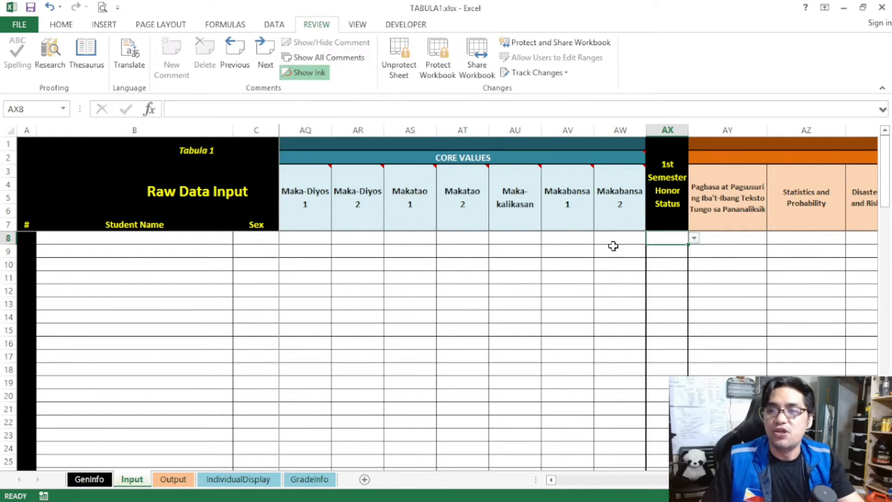
pyautogui.click(154, 240)
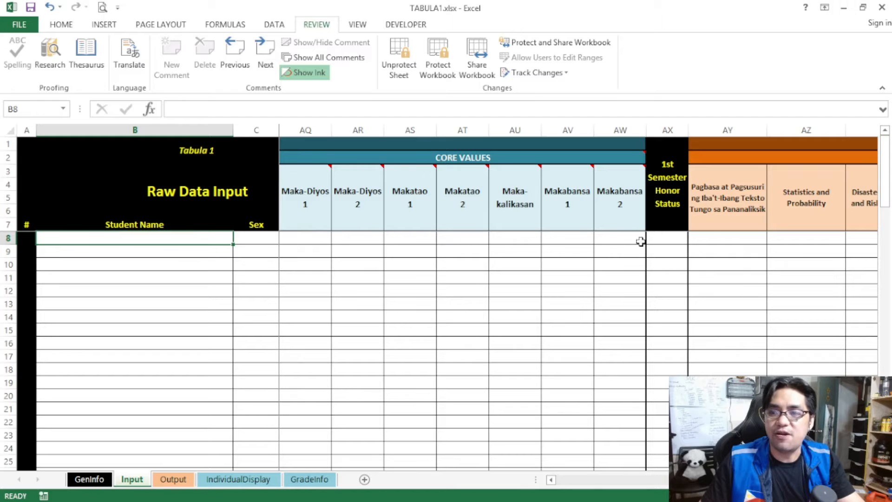
pyautogui.click(666, 240)
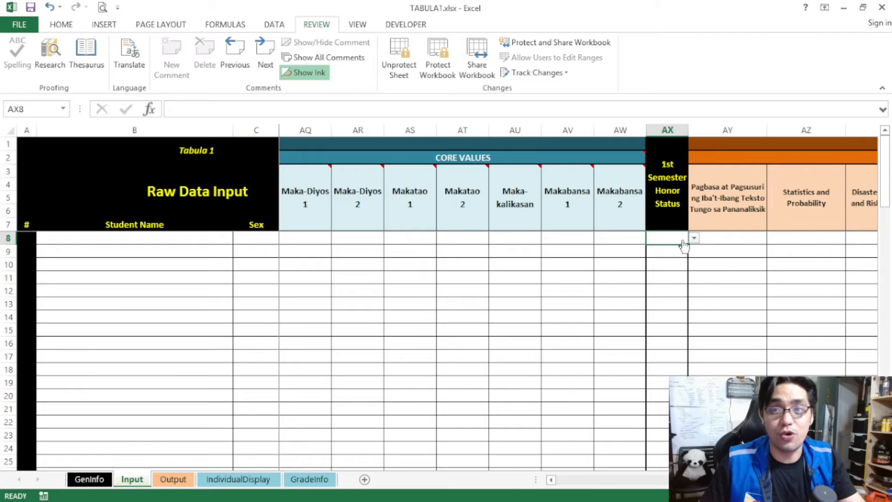
# - Try YES and NO as the 1st Semester Honor Status in cell AX8, and clear the cell
pyautogui.click(693, 238)
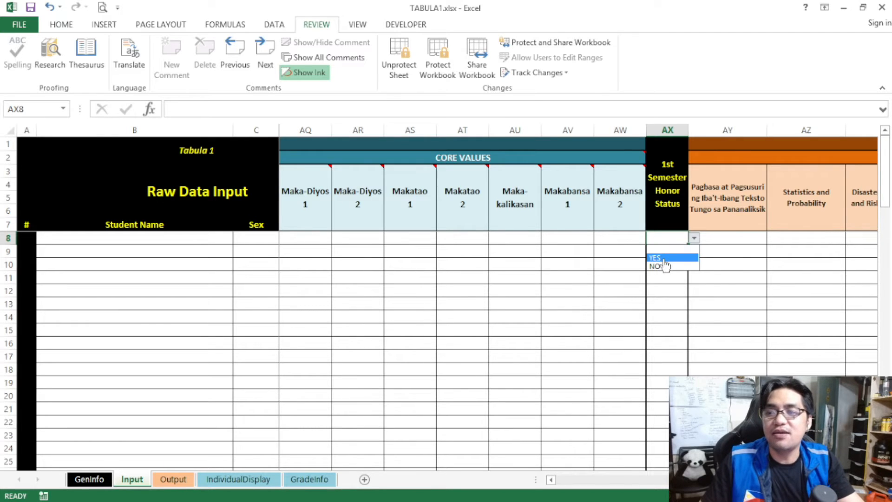
pyautogui.click(664, 259)
pyautogui.click(693, 238)
pyautogui.click(672, 267)
pyautogui.click(693, 238)
pyautogui.click(669, 258)
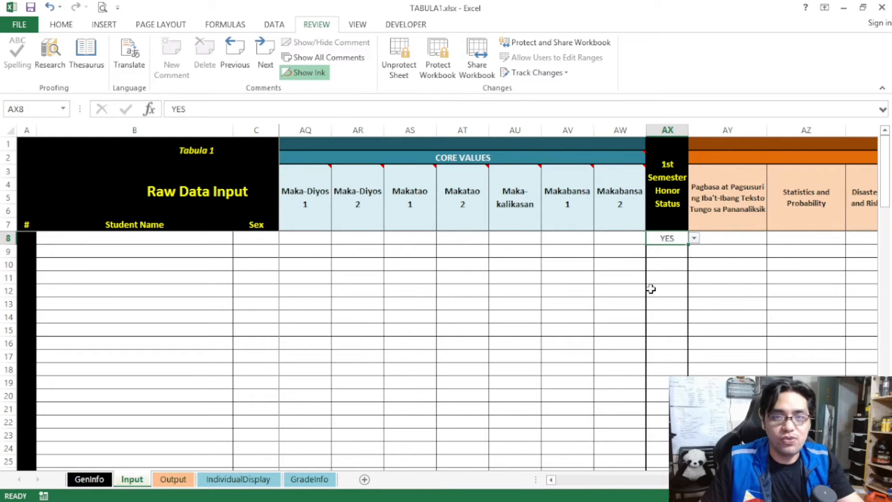
pyautogui.click(694, 238)
pyautogui.click(675, 266)
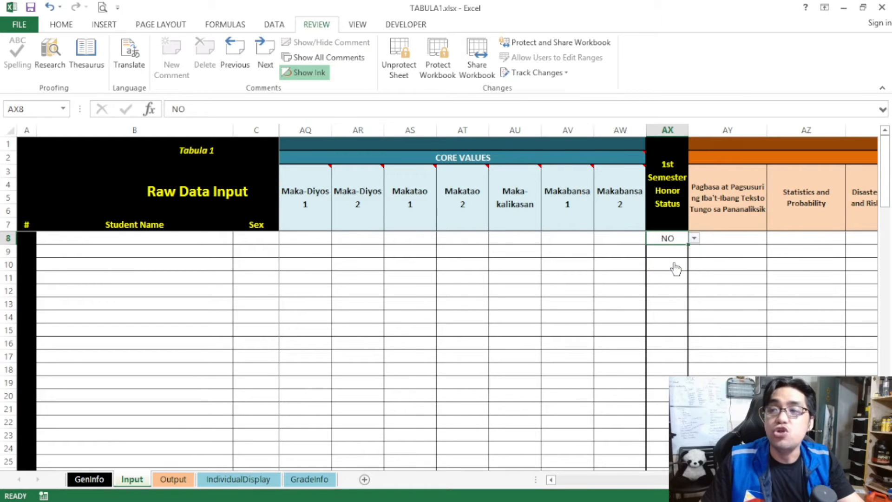
pyautogui.press('Delete')
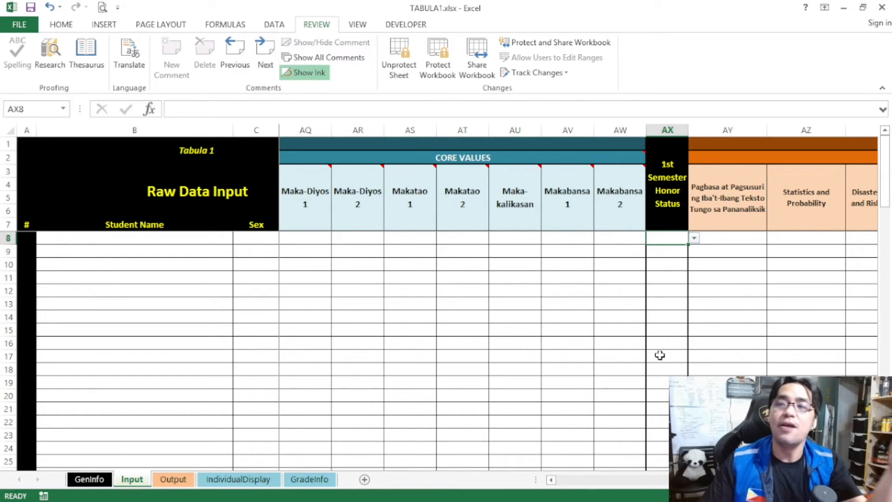
# - Mark the first student row's 1st Semester Honor Status as YES, clear it again, and select the column's cells from row 8 to 16
pyautogui.click(693, 238)
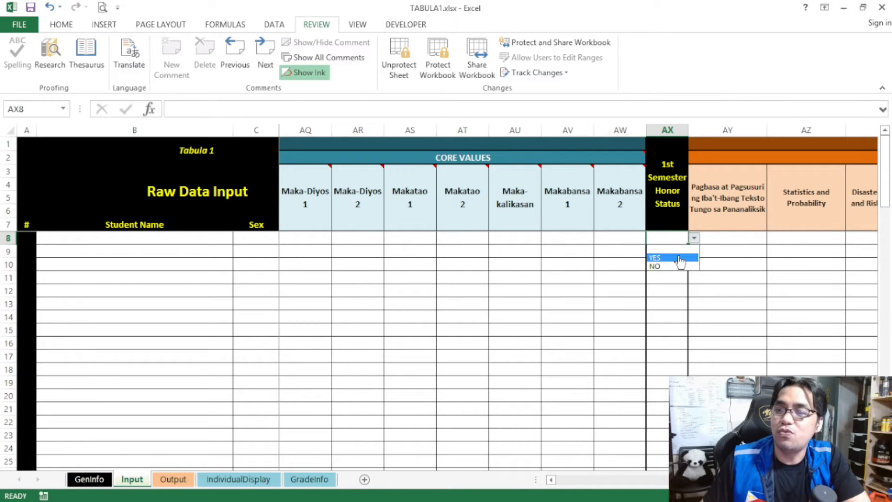
pyautogui.click(672, 258)
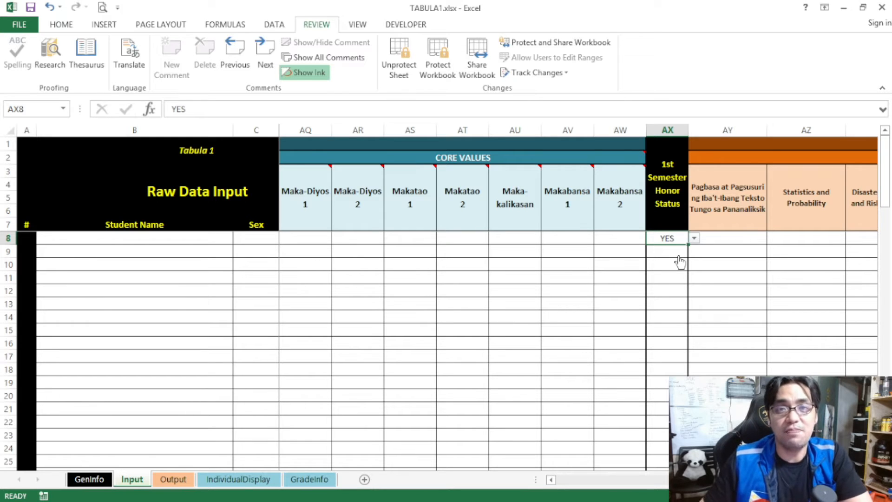
pyautogui.press('Delete')
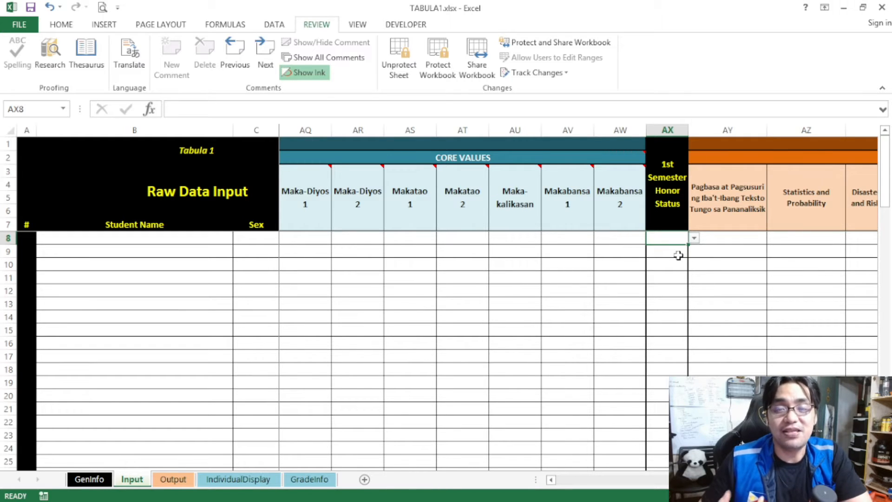
pyautogui.moveTo(666, 338); pyautogui.dragTo(667, 235)
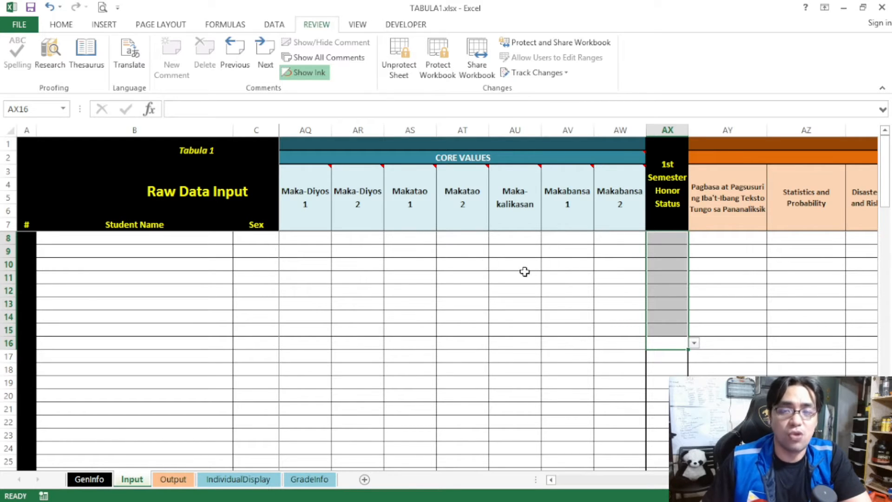
# - Examine the 3rd quarter subject columns, from Pagbasa at Pagsusuri ng Iba't-Ibang Teksto Tungo sa Pananaliksik to General Chemistry 1
pyautogui.hscroll(-1, 533, 272)
pyautogui.moveTo(688, 480); pyautogui.dragTo(720, 488)
pyautogui.moveTo(380, 219); pyautogui.dragTo(807, 210)
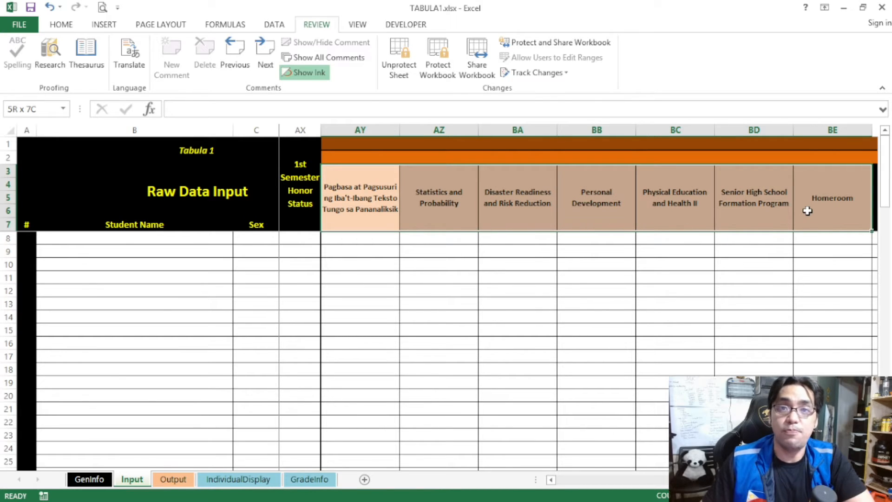
pyautogui.moveTo(807, 211); pyautogui.dragTo(808, 210)
pyautogui.click(392, 209)
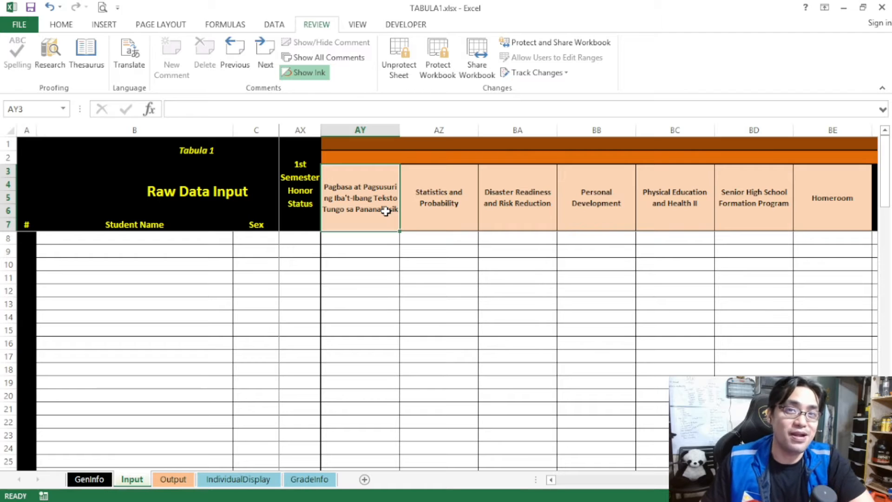
pyautogui.click(436, 215)
pyautogui.hscroll(1, 657, 450)
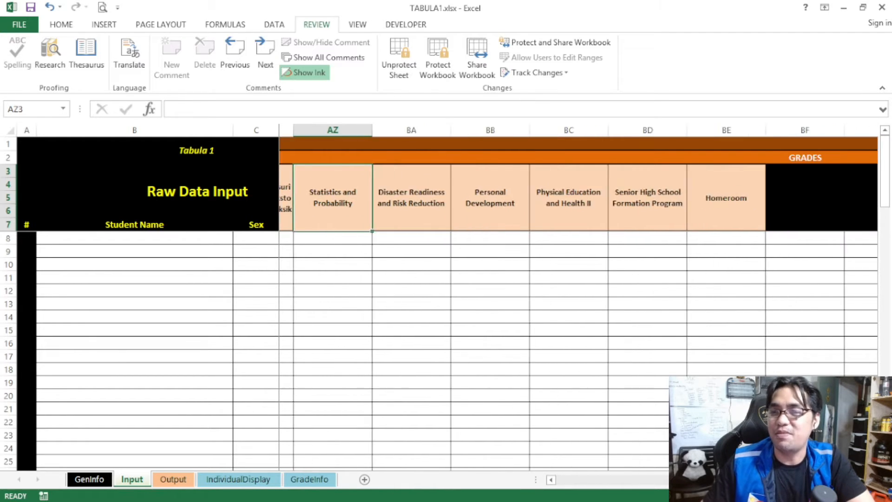
pyautogui.hscroll(3, 575, 297)
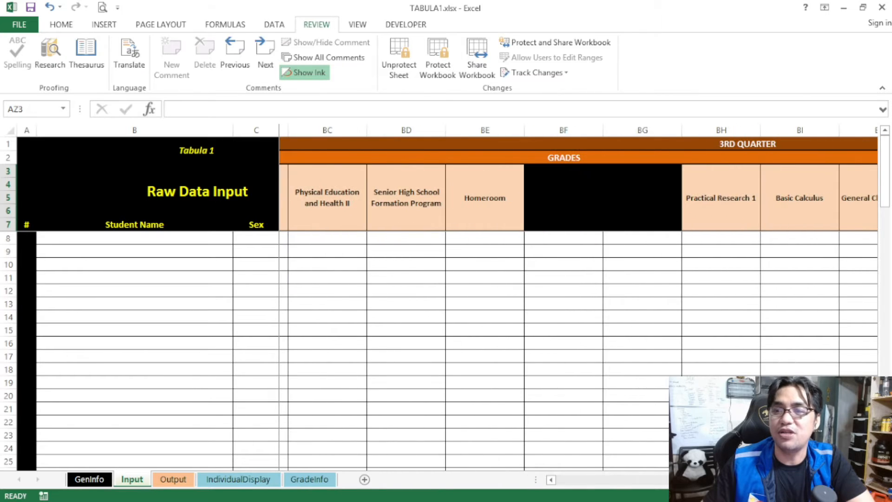
pyautogui.hscroll(4, 576, 298)
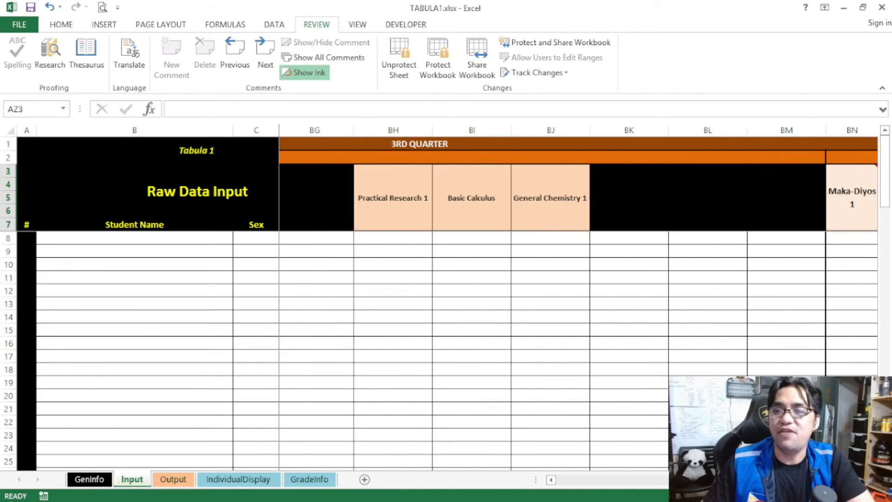
# - Examine the 3rd quarter Core Values columns and the 4th quarter grade and Core Values columns of the Input sheet
pyautogui.hscroll(1, 575, 297)
pyautogui.hscroll(-10, 576, 297)
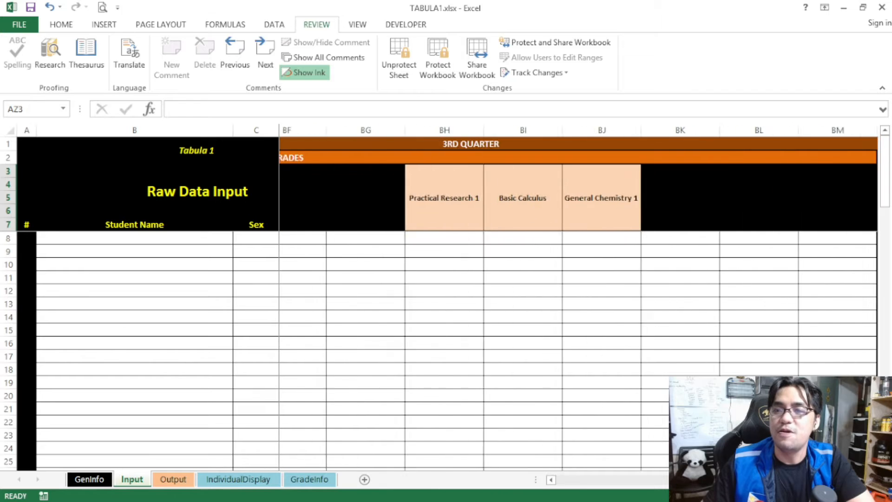
pyautogui.hscroll(15, 576, 297)
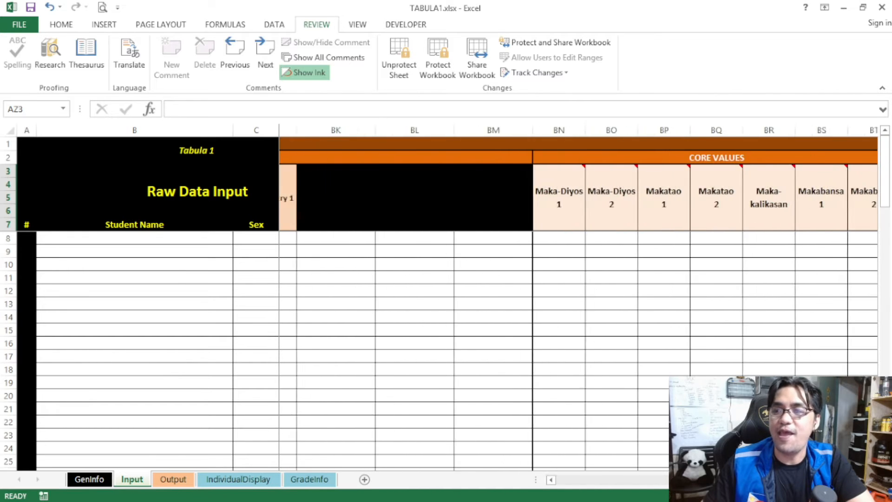
pyautogui.hscroll(1, 627, 350)
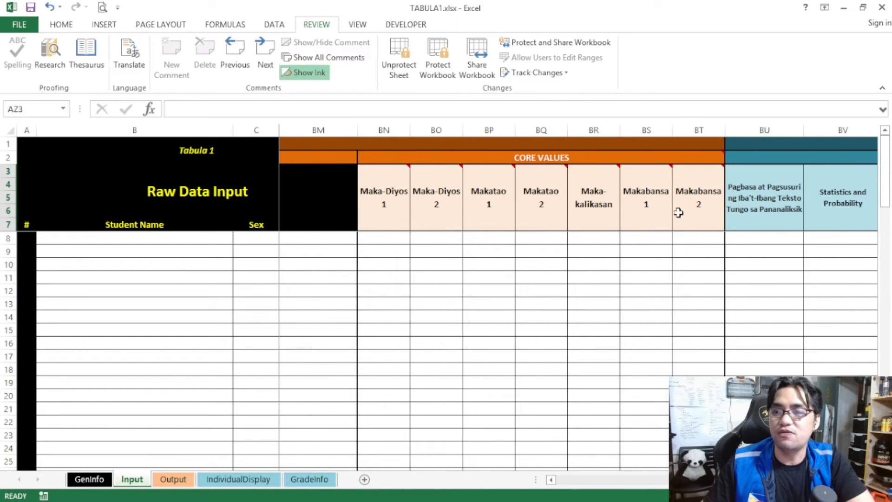
pyautogui.hscroll(11, 579, 298)
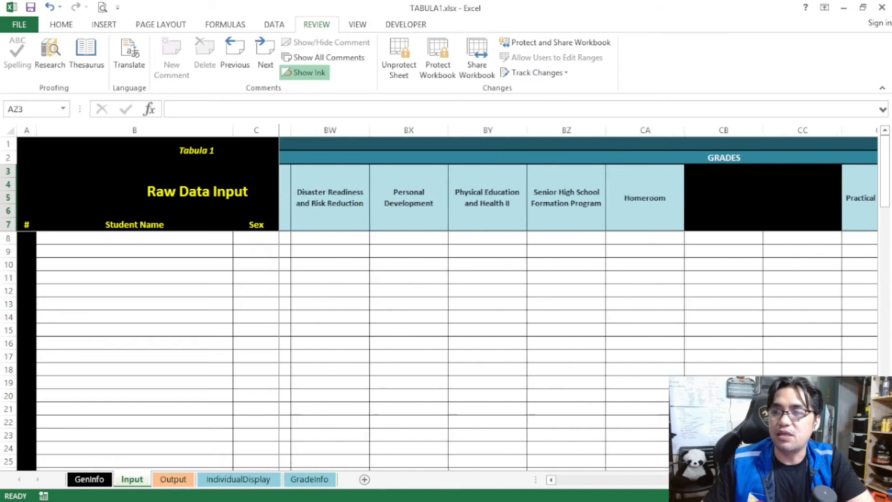
pyautogui.hscroll(1, 578, 297)
pyautogui.hscroll(-5, 578, 297)
pyautogui.hscroll(10, 578, 298)
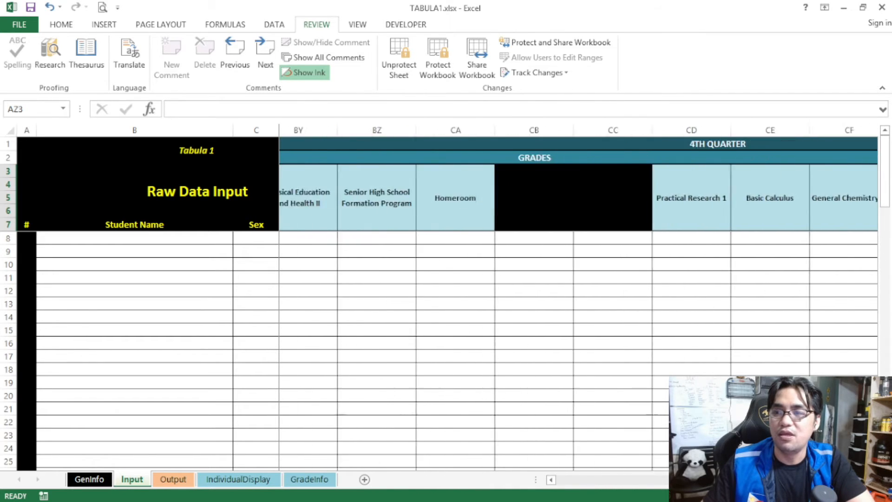
pyautogui.hscroll(3, 679, 247)
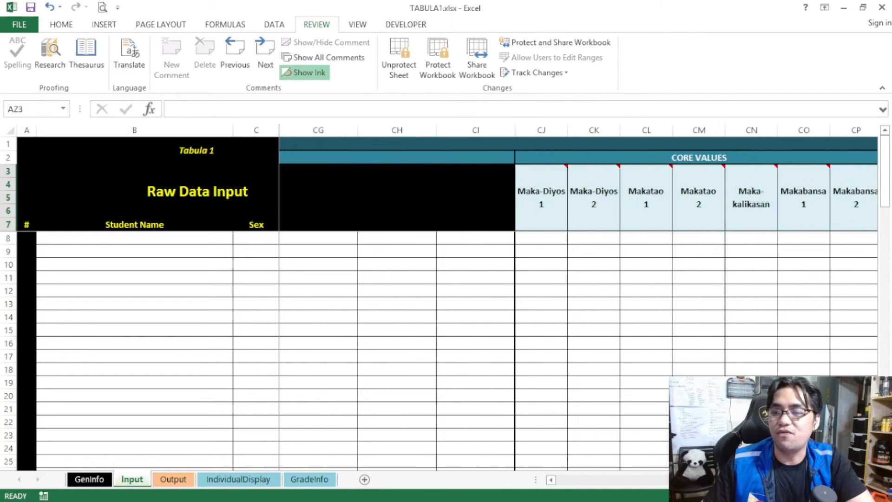
# - Inspect the 2nd Semester Honor Status column and select its cell for the first student row, CQ8
pyautogui.hscroll(2, 745, 196)
pyautogui.click(745, 196)
pyautogui.moveTo(745, 195); pyautogui.dragTo(750, 372)
pyautogui.click(751, 243)
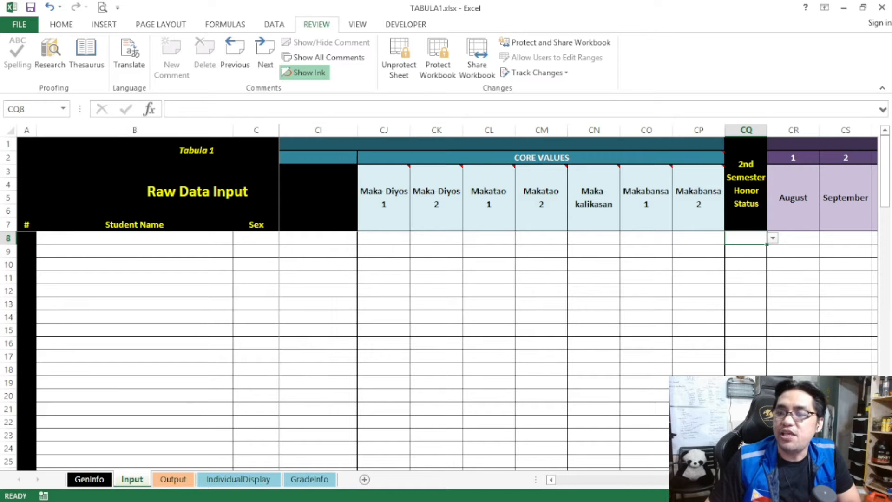
# - Examine the monthly columns of the Attendance (Number of Absences) section, from August to July
pyautogui.hscroll(5, 578, 297)
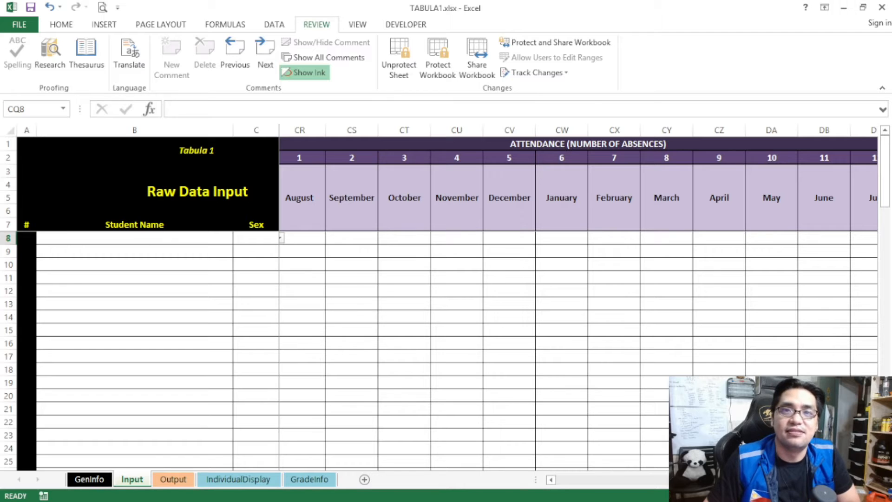
pyautogui.click(325, 205)
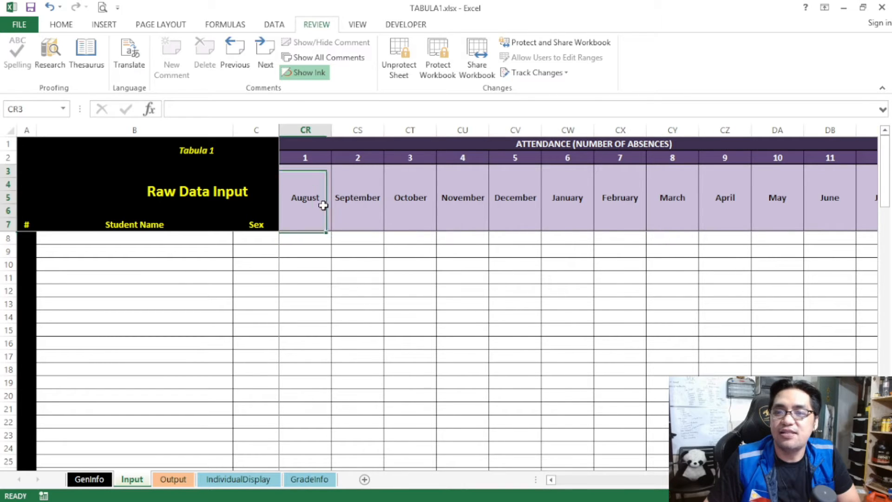
pyautogui.hscroll(1, 578, 297)
pyautogui.hscroll(-1, 578, 297)
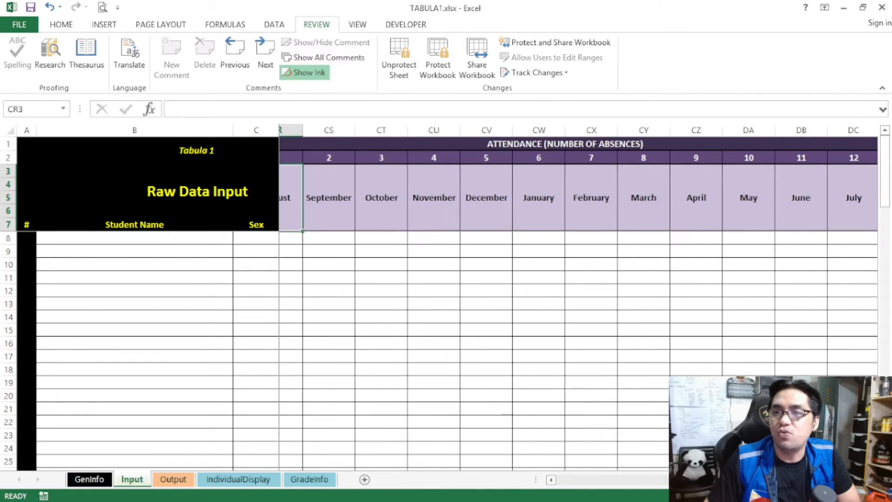
pyautogui.hscroll(1, 578, 298)
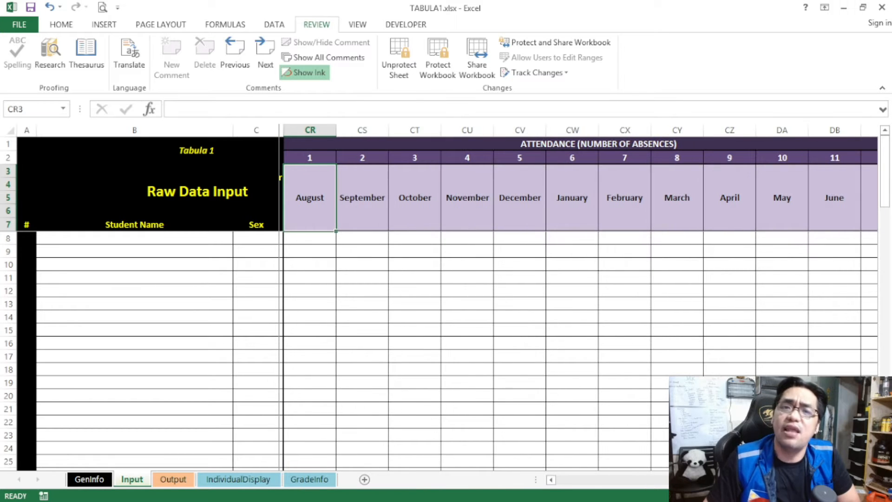
pyautogui.hscroll(-1, 578, 297)
pyautogui.hscroll(1, 579, 298)
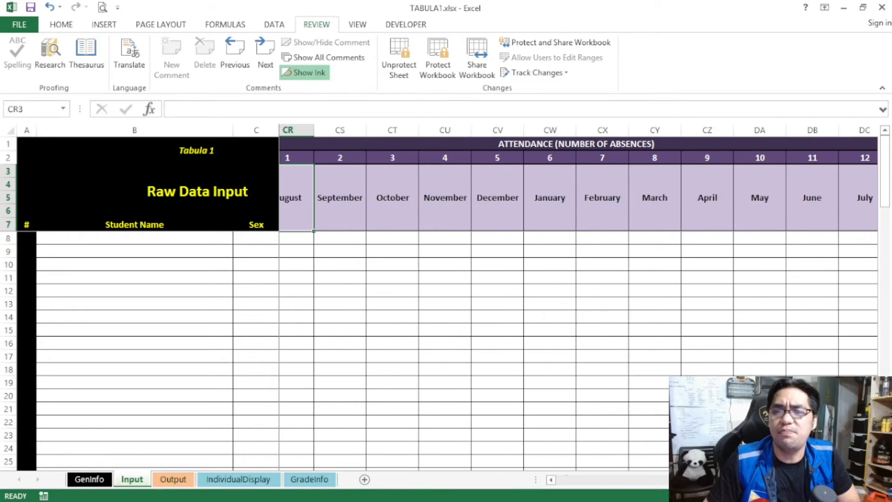
pyautogui.hscroll(-1, 579, 297)
pyautogui.hscroll(-1, 579, 297)
pyautogui.hscroll(1, 578, 297)
pyautogui.hscroll(-1, 578, 298)
pyautogui.hscroll(-2, 388, 327)
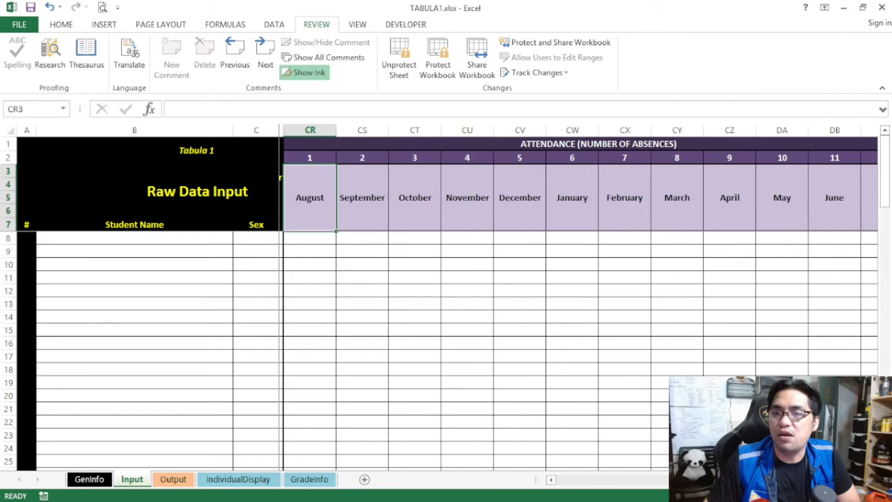
pyautogui.hscroll(1, 388, 326)
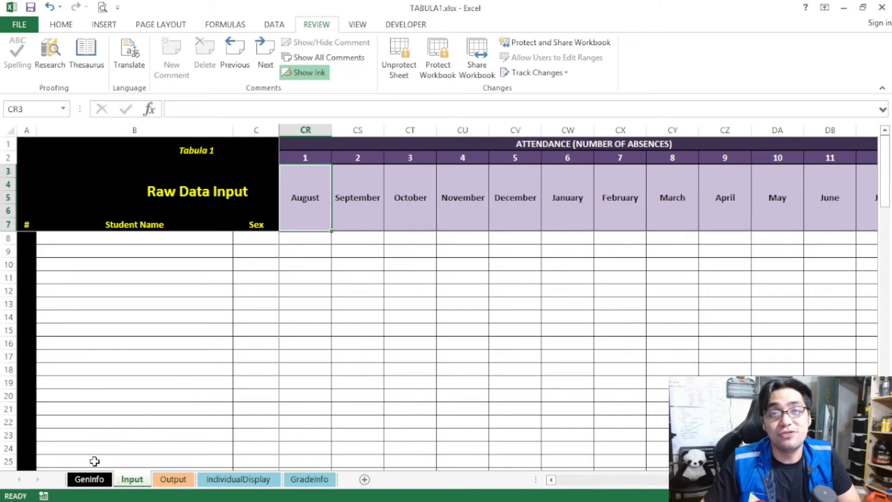
# - Inspect the absence entry cells from August to January in rows 8 to 13, ending on the first student row's November cell
pyautogui.click(325, 240)
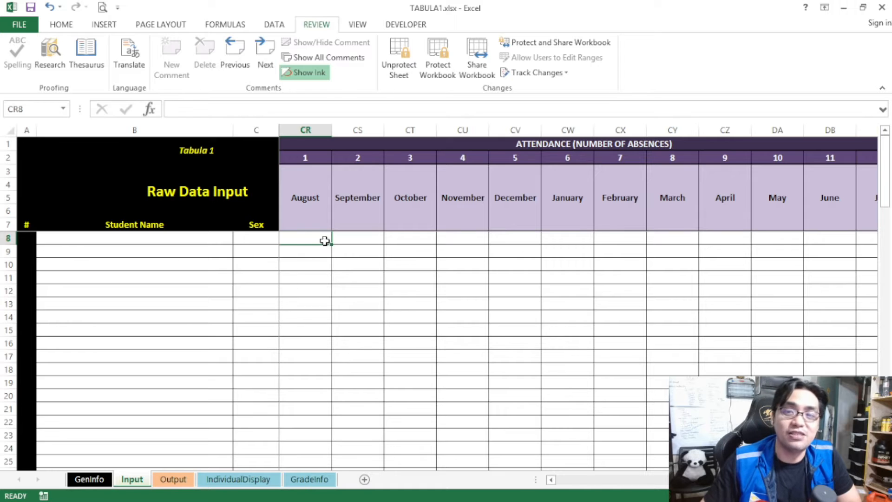
pyautogui.moveTo(317, 240); pyautogui.dragTo(550, 302)
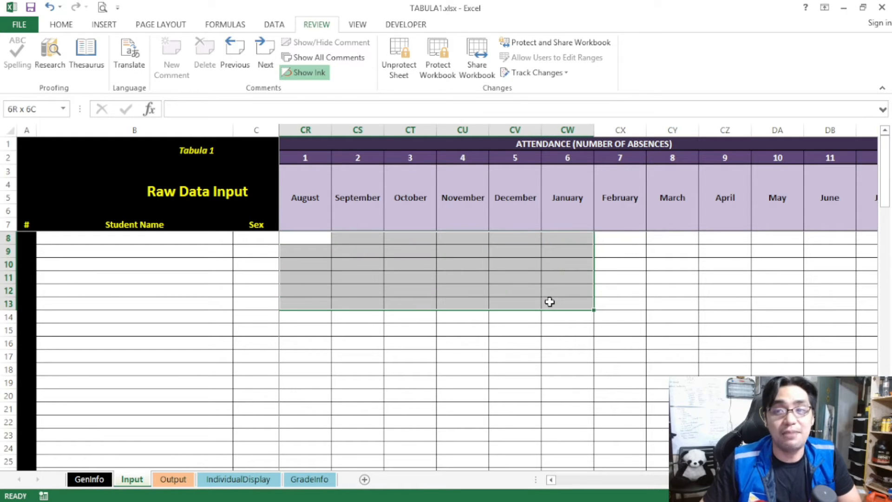
pyautogui.click(550, 303)
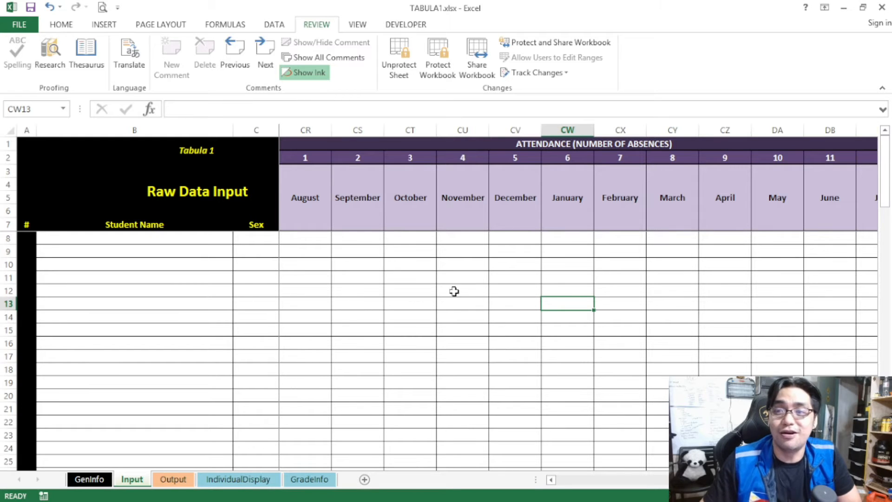
pyautogui.click(456, 239)
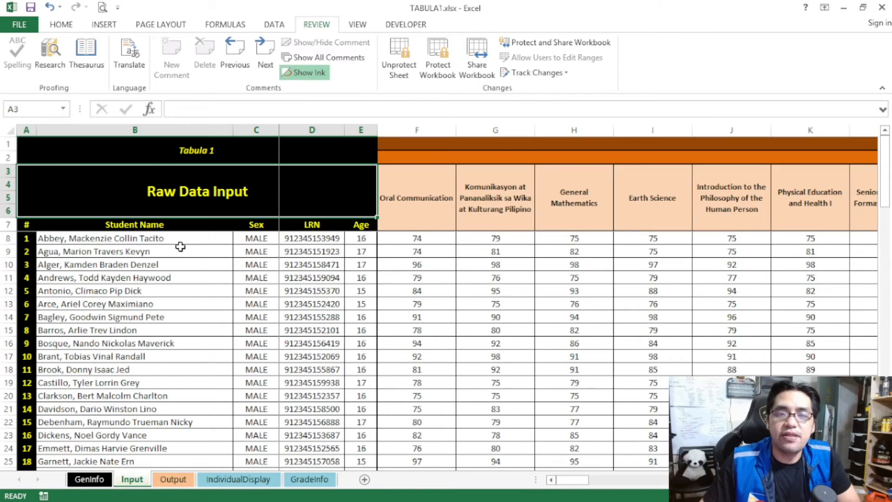
# - Review the filled-in student records on the Input sheet, down the student list and across all the data columns
pyautogui.click(177, 243)
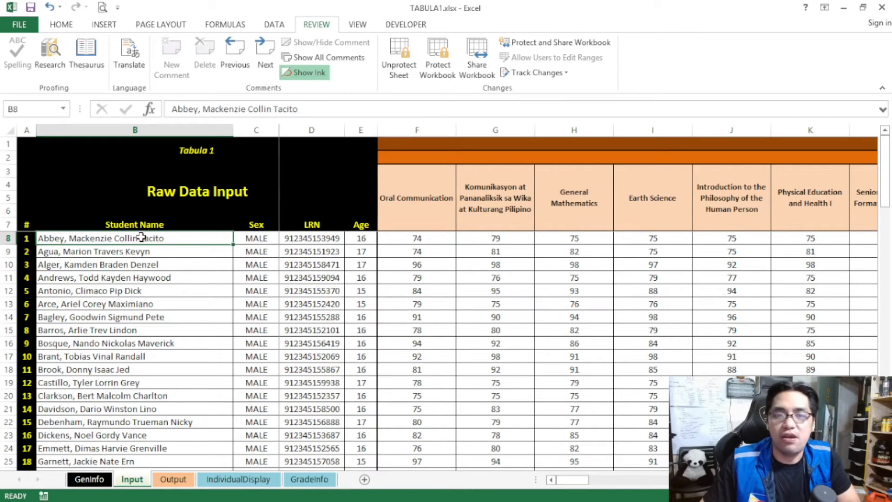
pyautogui.scroll(-5, 179, 254)
pyautogui.moveTo(884, 235); pyautogui.dragTo(884, 193)
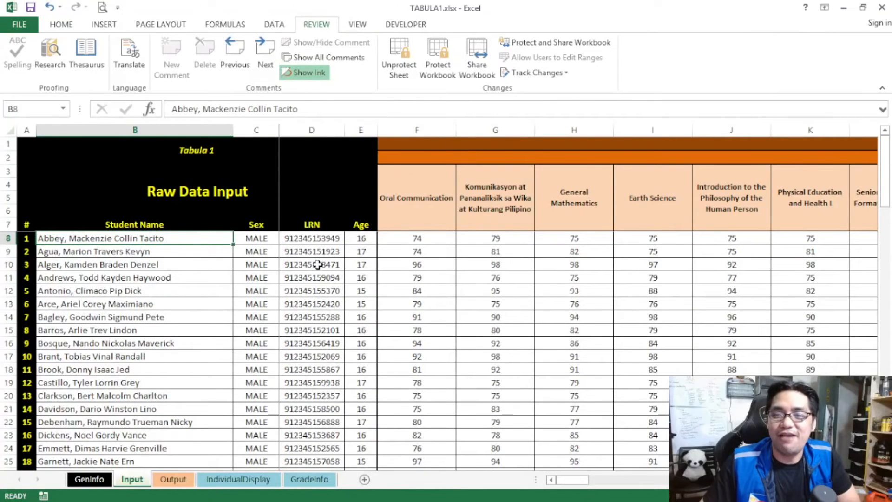
pyautogui.moveTo(591, 484); pyautogui.dragTo(715, 496)
pyautogui.moveTo(842, 479); pyautogui.dragTo(531, 478)
pyautogui.click(191, 198)
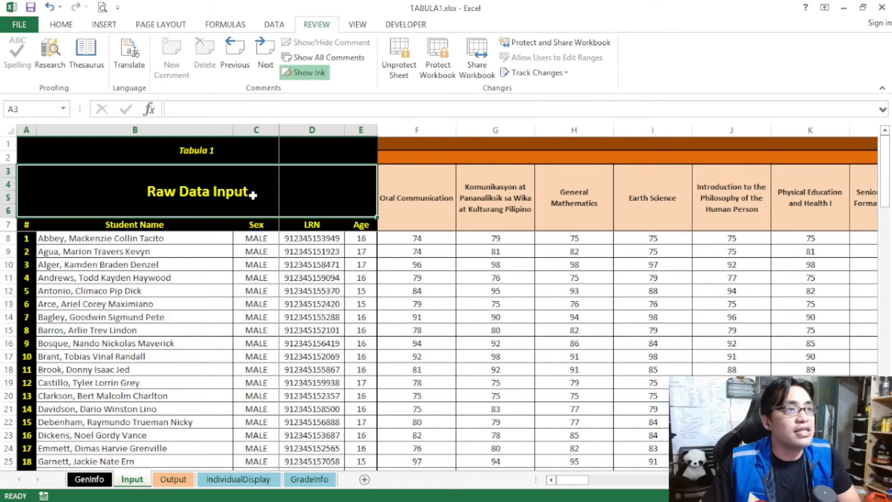
# - Choose a student from the Student list on the IndividualDisplay sheet to show that learner's record
pyautogui.click(241, 485)
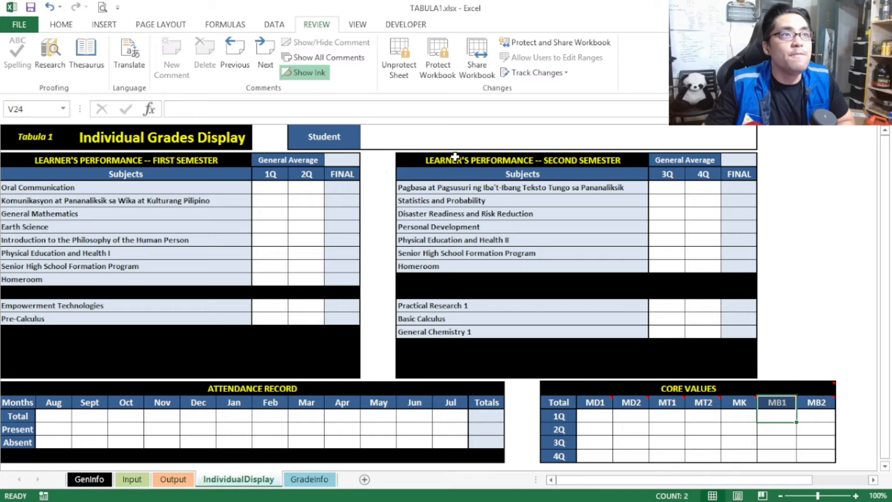
pyautogui.click(588, 135)
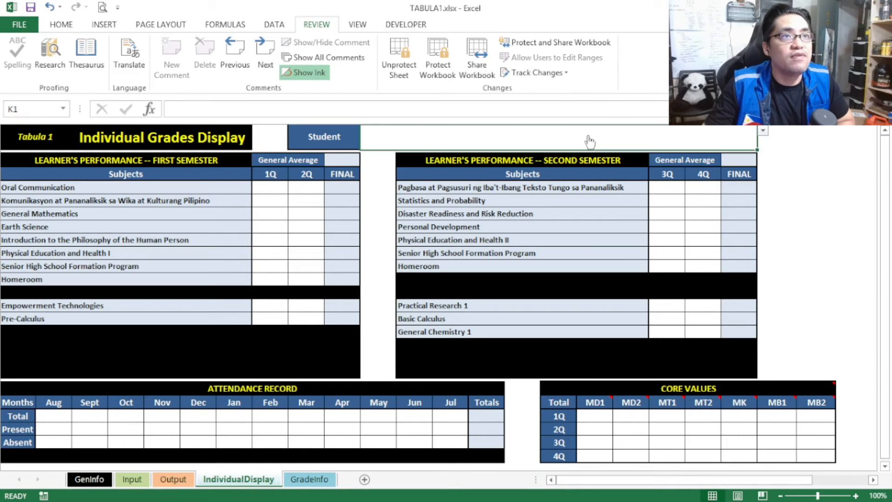
pyautogui.click(764, 131)
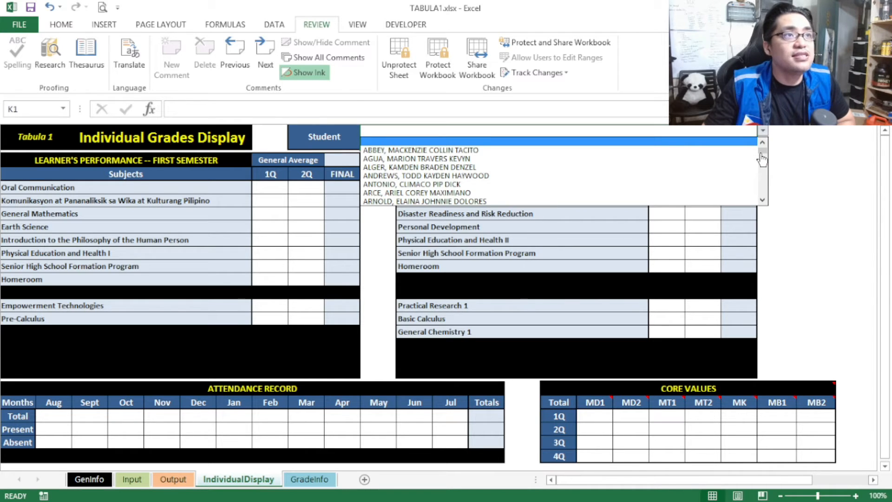
pyautogui.moveTo(761, 154); pyautogui.dragTo(759, 164)
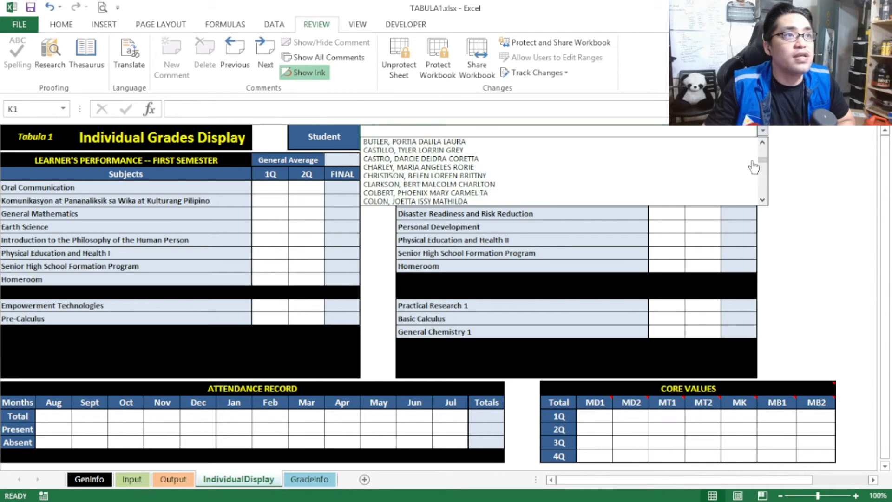
pyautogui.click(672, 176)
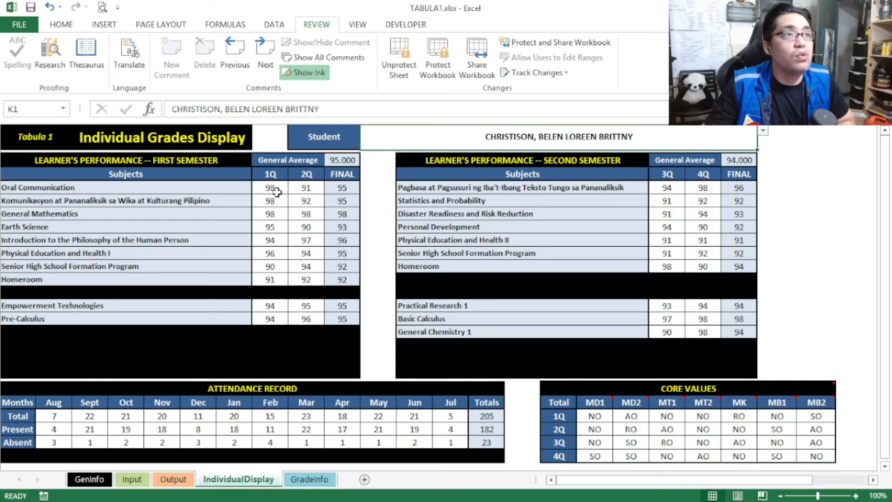
# - Review the chosen student's First Semester and Second Semester performance, Attendance Record and Core Values tables
pyautogui.moveTo(204, 160); pyautogui.dragTo(251, 344)
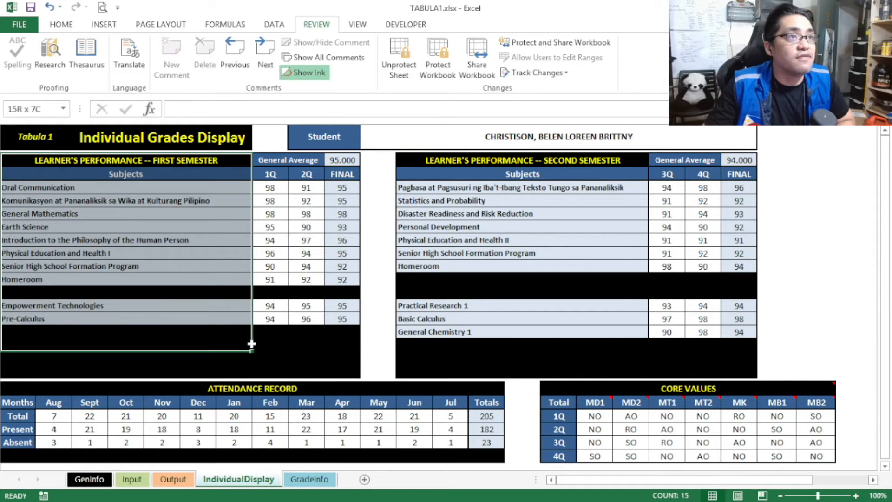
pyautogui.moveTo(447, 161); pyautogui.dragTo(734, 357)
pyautogui.moveTo(431, 392); pyautogui.dragTo(460, 439)
pyautogui.click(617, 395)
pyautogui.moveTo(619, 397); pyautogui.dragTo(817, 458)
pyautogui.click(190, 138)
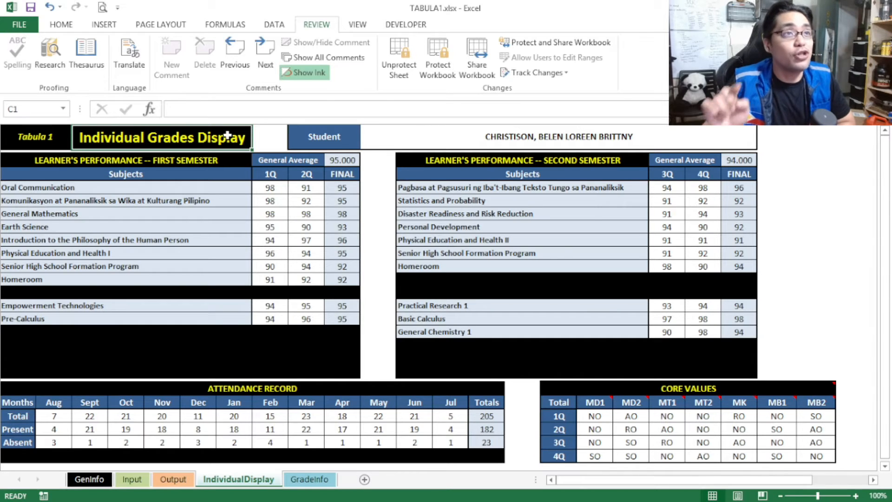
# - Inspect the student name field and the whole Individual Grades Display area, ending on its title cell
pyautogui.click(499, 132)
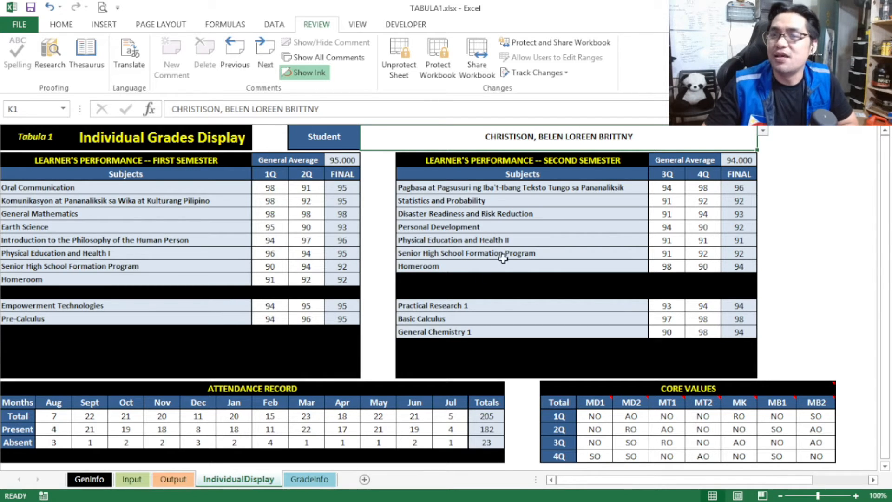
pyautogui.moveTo(173, 138); pyautogui.dragTo(834, 462)
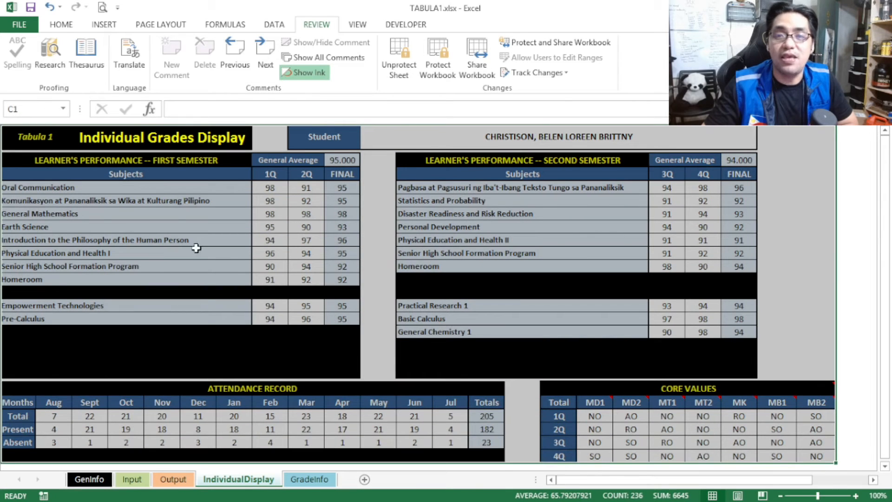
pyautogui.click(176, 144)
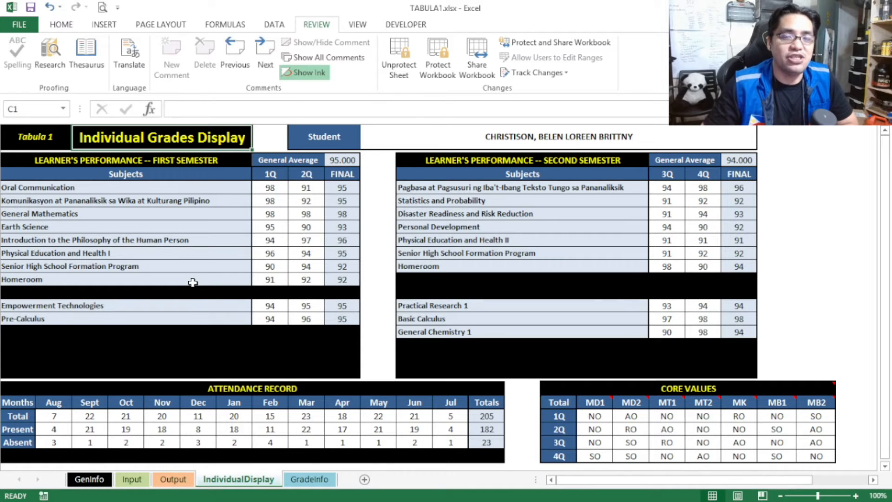
# - Open the GradeInfo sheet and look over the Grades Information title and the options offered for Quarter
pyautogui.hotkey('ctrl', 'pagedown')
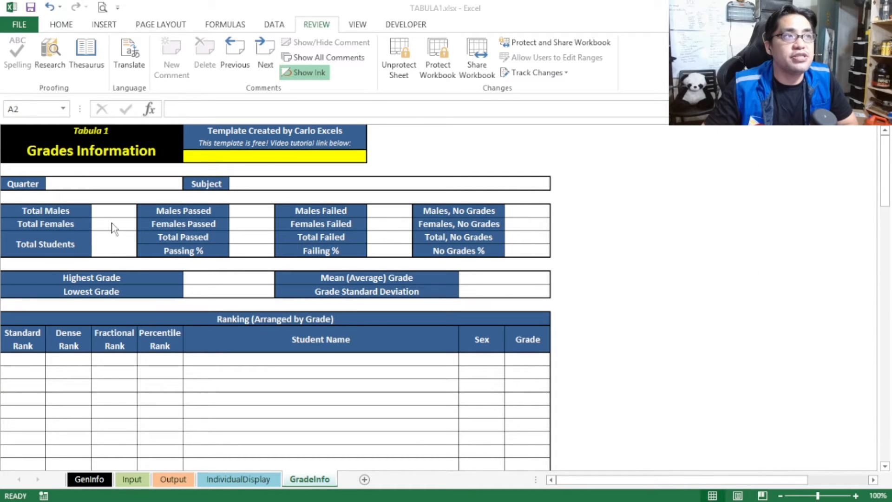
pyautogui.click(100, 154)
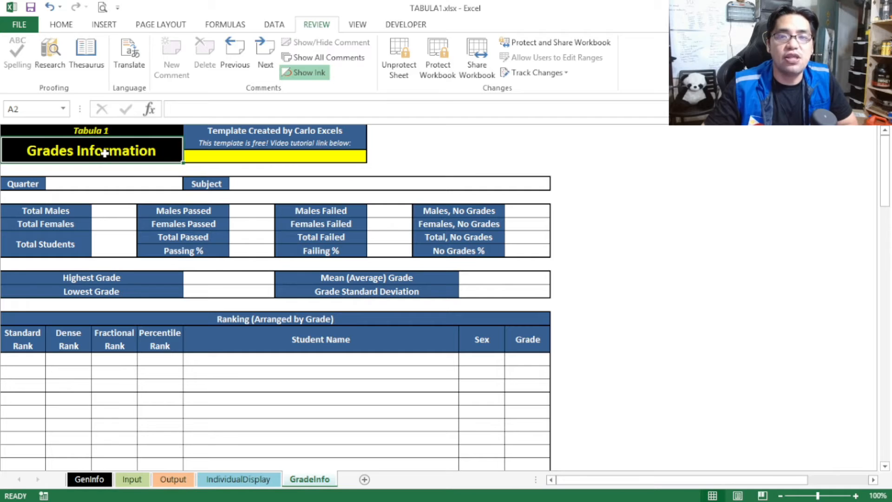
pyautogui.click(142, 186)
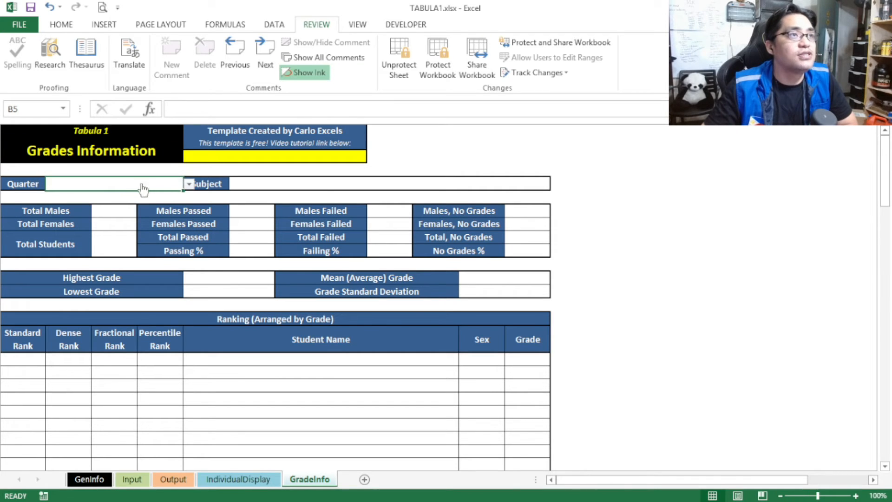
pyautogui.hotkey('alt', 'Down')
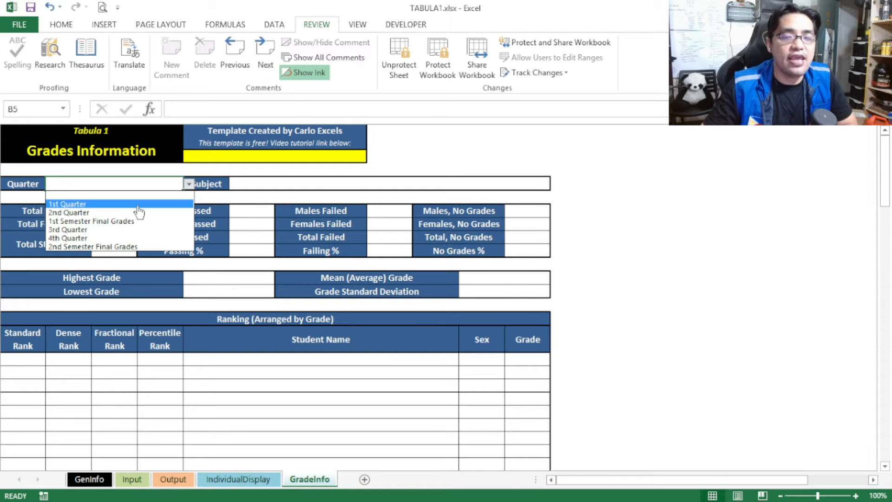
pyautogui.click(132, 150)
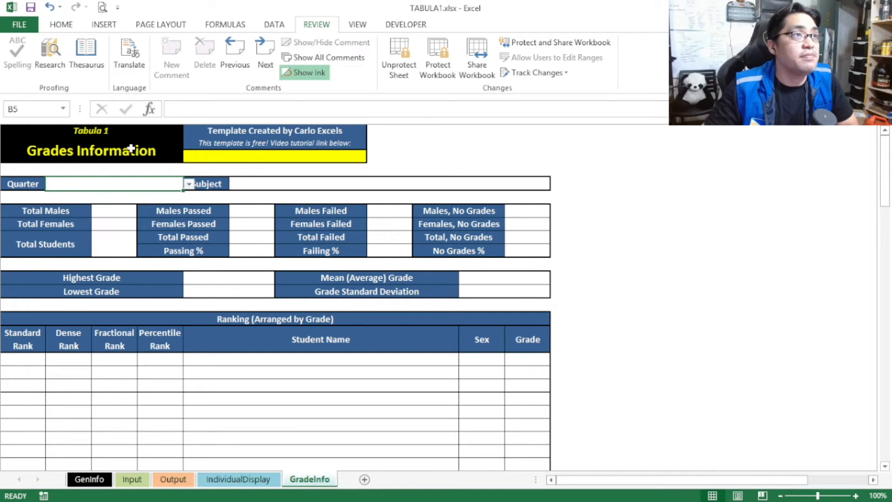
# - Set the Quarter on the GradeInfo sheet to 1st Quarter
pyautogui.keyDown('ctrl'); pyautogui.scroll(4, 132, 150); pyautogui.keyUp('ctrl')
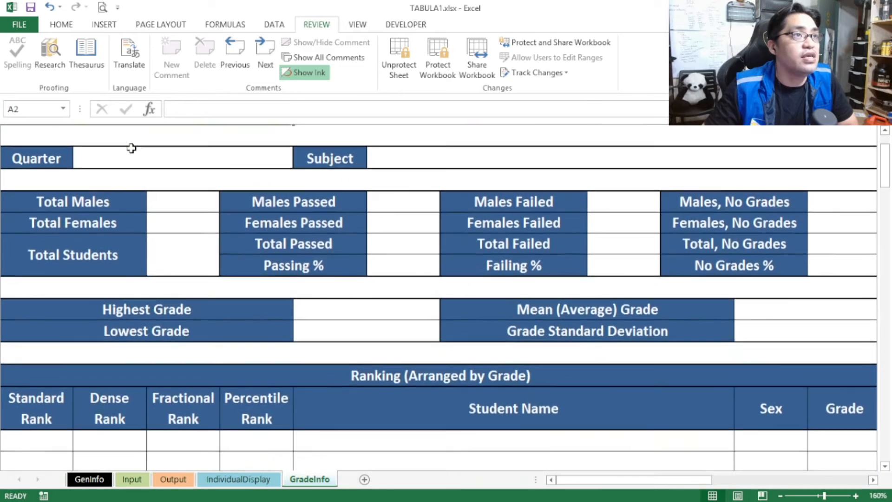
pyautogui.scroll(1, 131, 148)
pyautogui.click(158, 218)
pyautogui.hotkey('alt', 'Down')
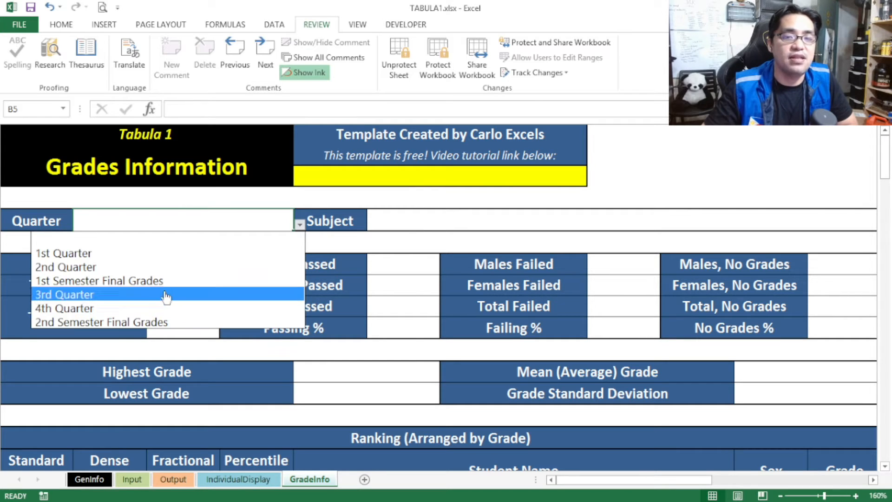
pyautogui.click(151, 257)
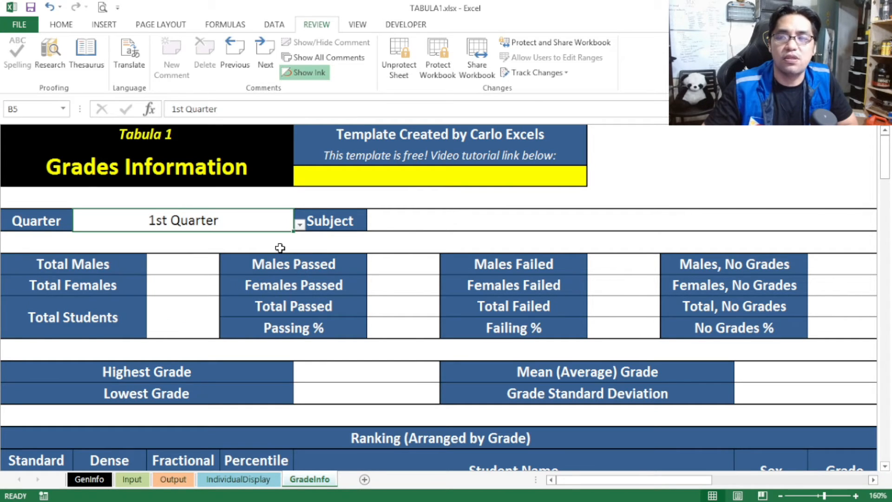
# - Set the Subject on the GradeInfo sheet to General Mathematics
pyautogui.scroll(-1, 280, 248)
pyautogui.click(390, 216)
pyautogui.hotkey('alt', 'Down')
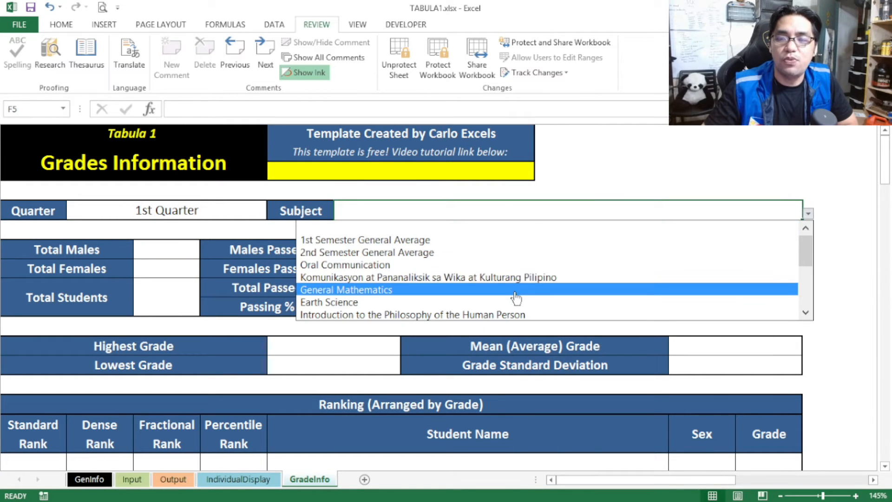
pyautogui.click(409, 290)
pyautogui.scroll(-3, 408, 312)
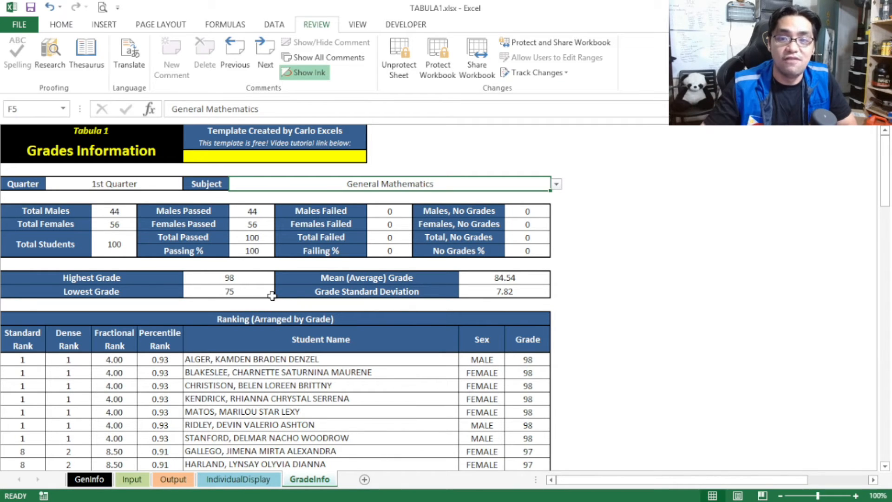
# - Inspect the student totals block and the Passed, Failed and No Grades blocks one after another
pyautogui.moveTo(116, 208); pyautogui.dragTo(118, 250)
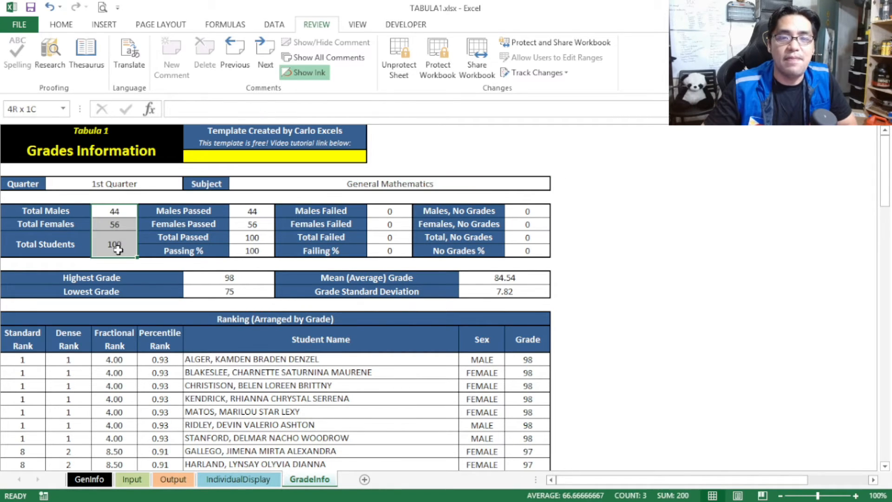
pyautogui.moveTo(50, 214); pyautogui.dragTo(116, 249)
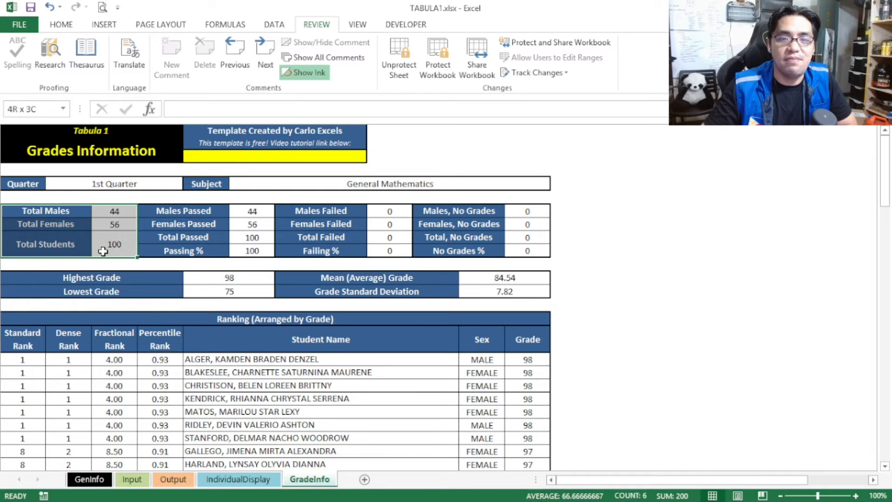
pyautogui.moveTo(178, 215); pyautogui.dragTo(239, 249)
pyautogui.moveTo(327, 209); pyautogui.dragTo(391, 251)
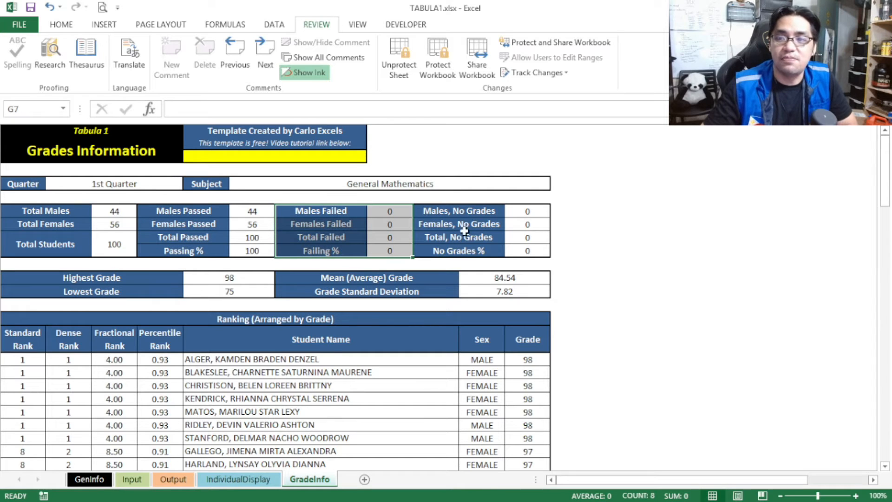
pyautogui.moveTo(467, 211); pyautogui.dragTo(526, 250)
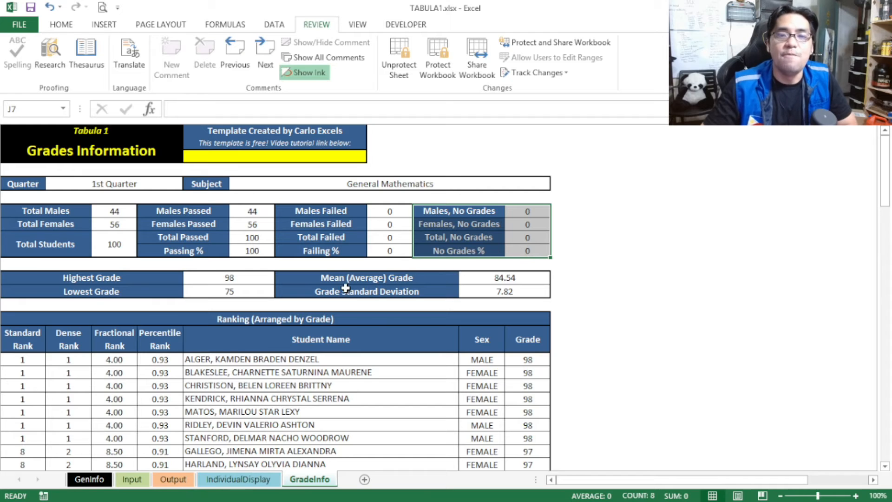
# - Inspect the Highest Grade, Lowest Grade, Mean (Average) Grade and Grade Standard Deviation values
pyautogui.scroll(-1, 345, 288)
pyautogui.click(239, 242)
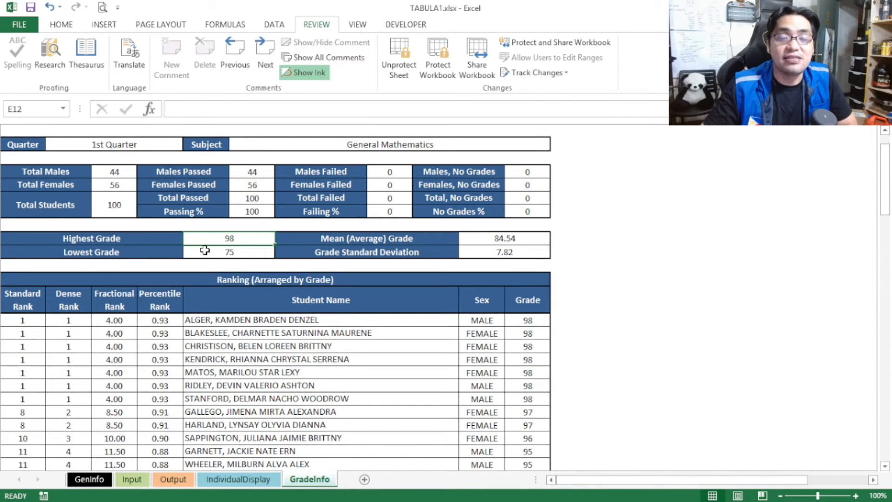
pyautogui.click(234, 250)
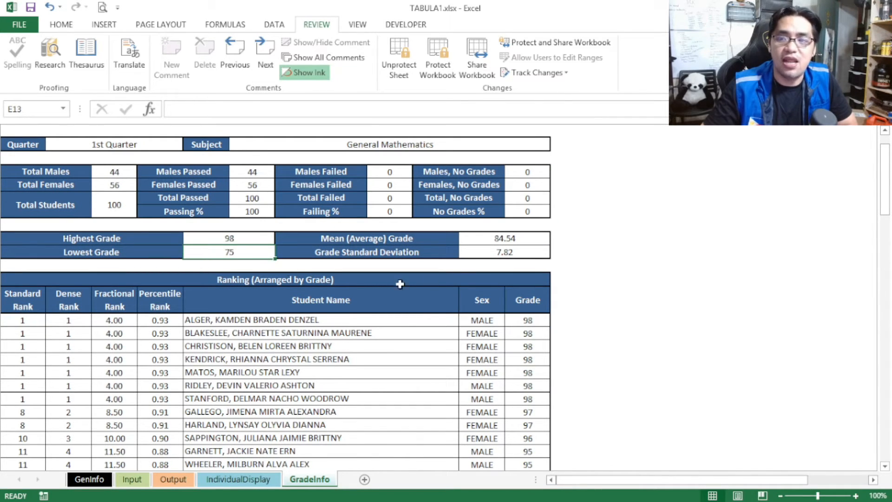
pyautogui.moveTo(494, 246); pyautogui.dragTo(511, 239)
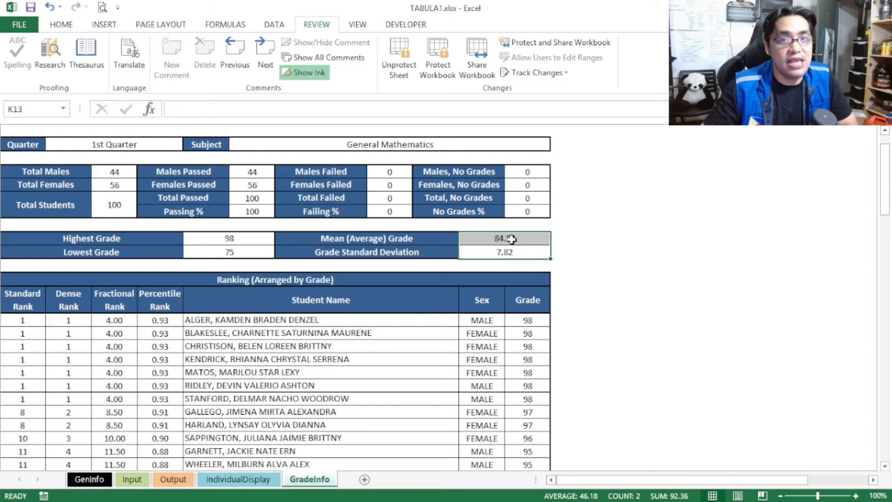
pyautogui.click(512, 251)
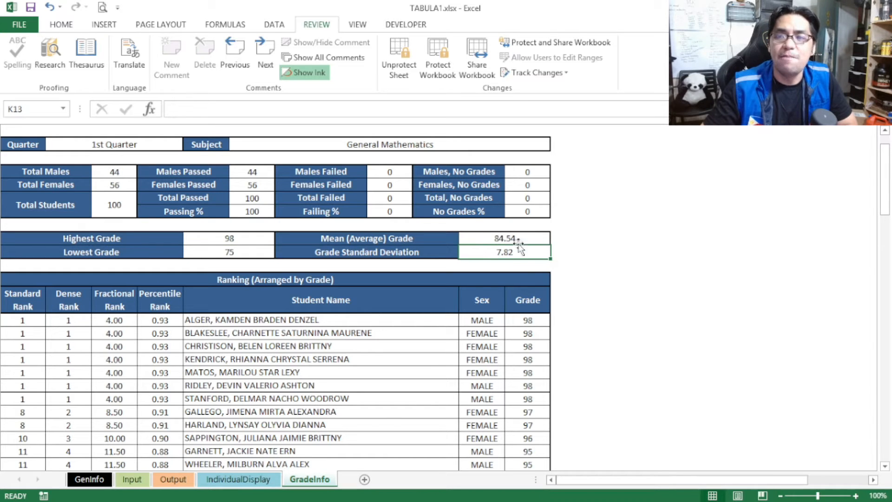
# - Examine the Ranking table's top grades and its Standard, Dense, Fractional and Percentile Rank columns
pyautogui.scroll(-3, 514, 253)
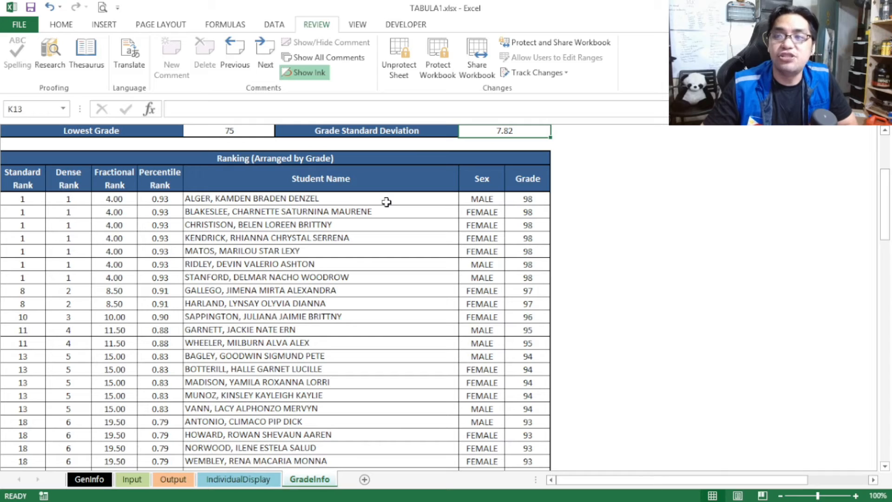
pyautogui.moveTo(528, 199); pyautogui.dragTo(528, 316)
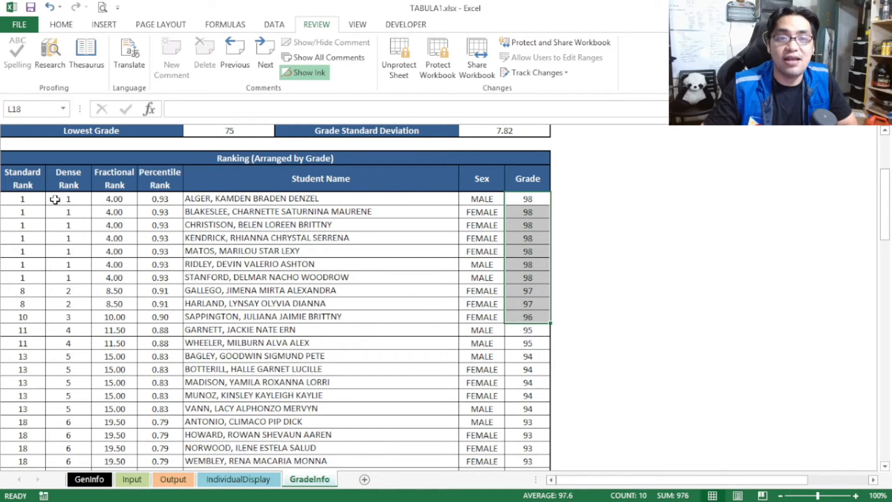
pyautogui.click(38, 198)
pyautogui.click(69, 184)
pyautogui.click(111, 184)
pyautogui.click(159, 183)
# - Set the Quarter to 1st Semester Final Grades and check the General Mathematics ranking
pyautogui.scroll(4, 354, 263)
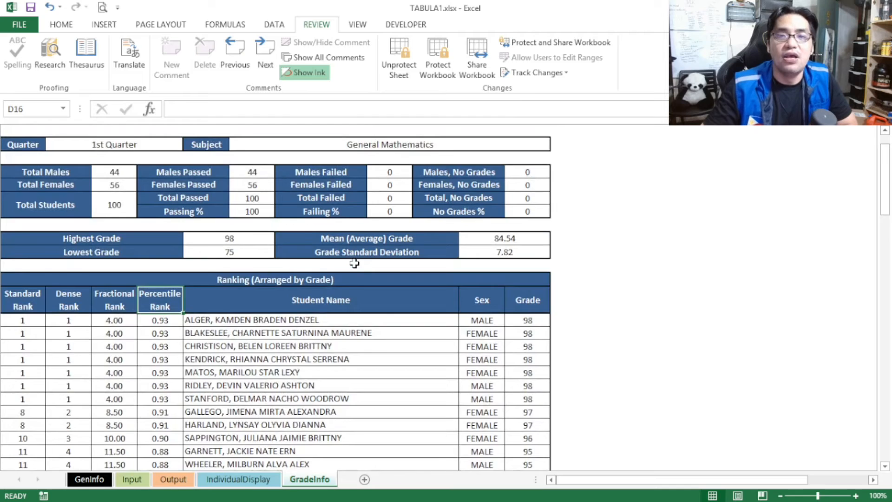
pyautogui.click(168, 190)
pyautogui.click(188, 184)
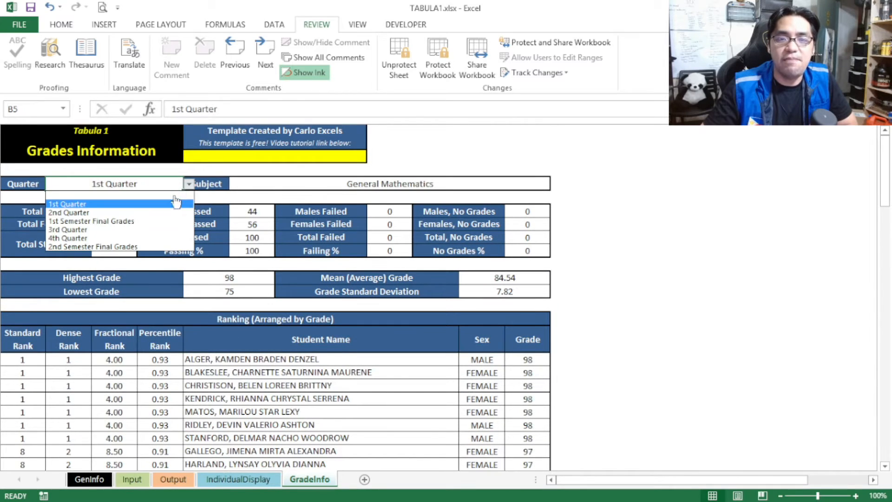
pyautogui.click(174, 222)
pyautogui.scroll(-2, 209, 254)
pyautogui.scroll(1, 232, 258)
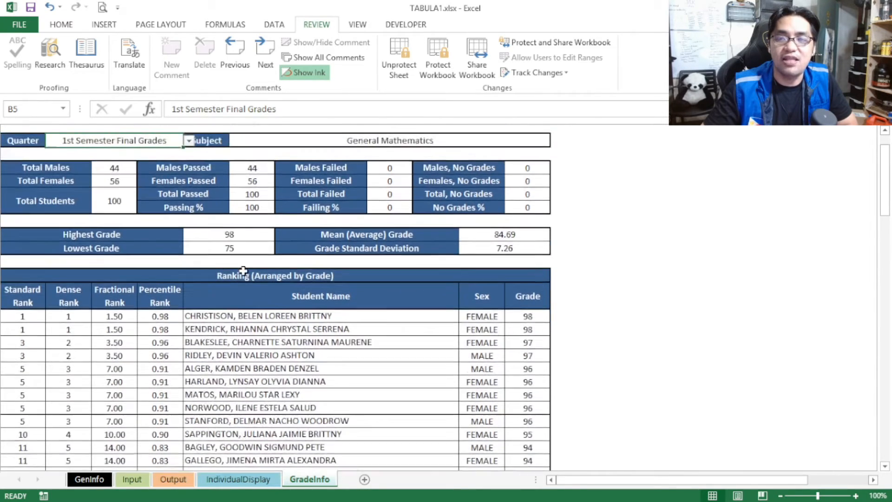
# - Set the Quarter to 3rd Quarter and the Subject to Statistics and Probability
pyautogui.click(189, 144)
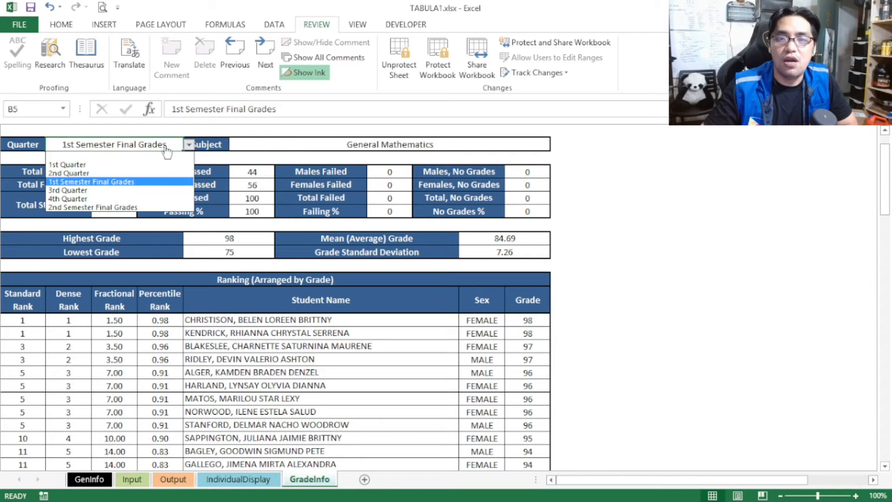
pyautogui.click(153, 190)
pyautogui.click(310, 145)
pyautogui.hotkey('alt', 'Down')
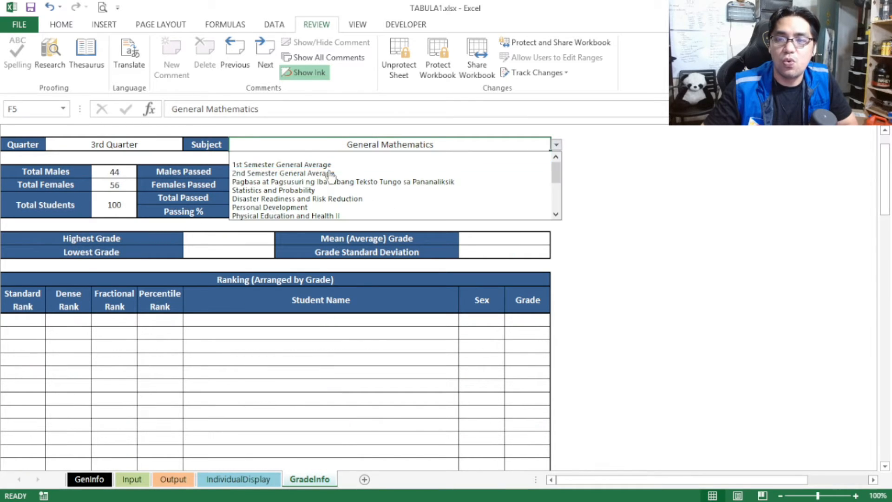
pyautogui.click(329, 191)
pyautogui.scroll(-2, 227, 325)
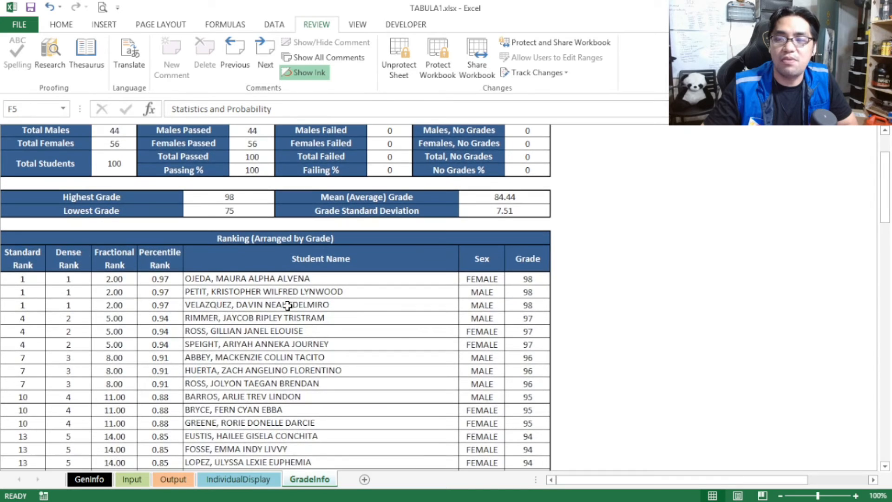
# - Set the Quarter to 2nd Semester Final Grades and view the Statistics and Probability ranking
pyautogui.scroll(2, 227, 325)
pyautogui.click(140, 144)
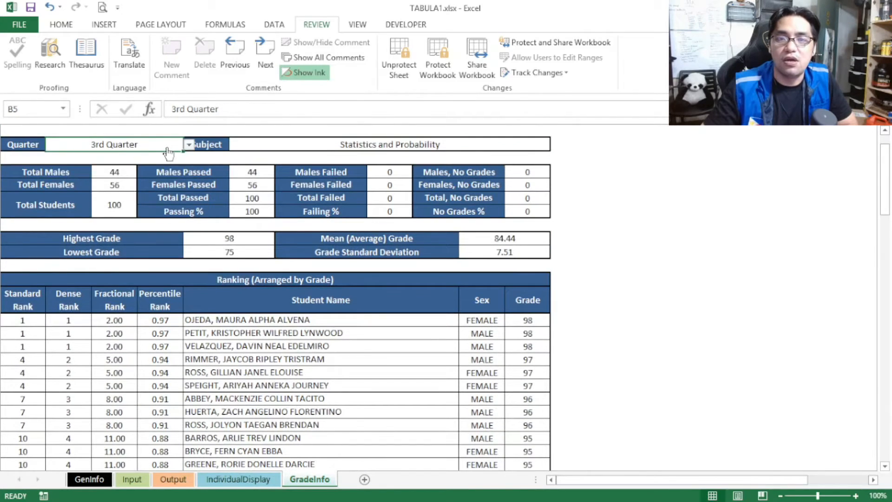
pyautogui.click(189, 144)
pyautogui.click(139, 208)
pyautogui.scroll(-2, 284, 251)
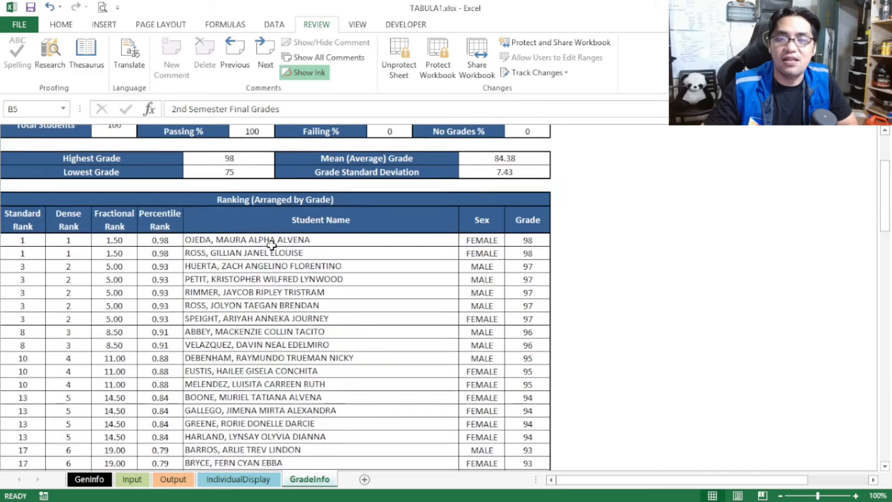
# - Set the Subject to 1st Semester General Average and look through the student ranking
pyautogui.scroll(2, 287, 280)
pyautogui.scroll(1, 288, 280)
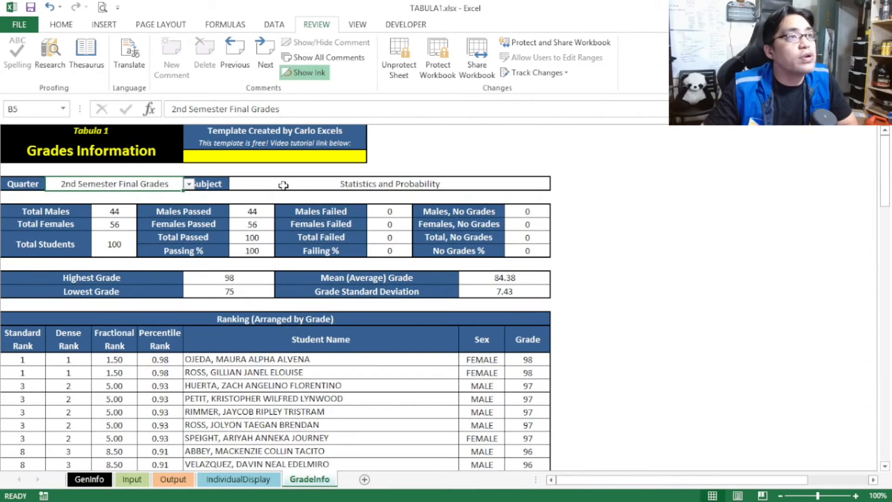
pyautogui.click(298, 184)
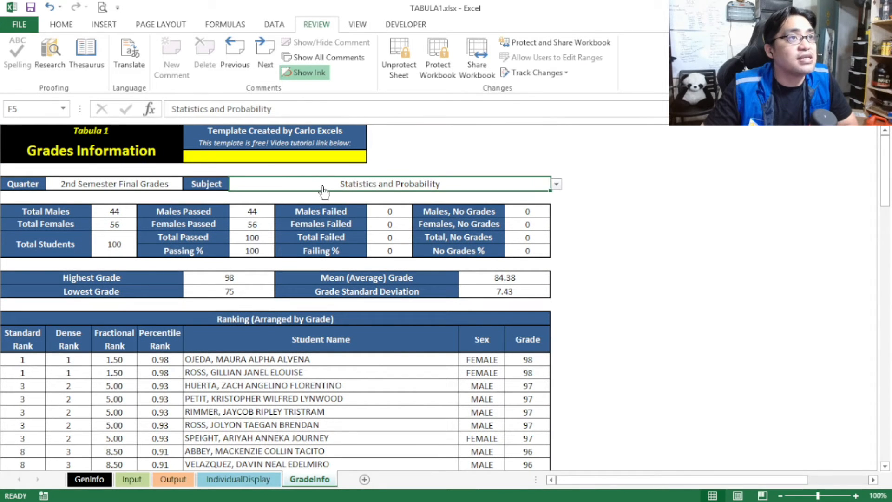
pyautogui.click(556, 184)
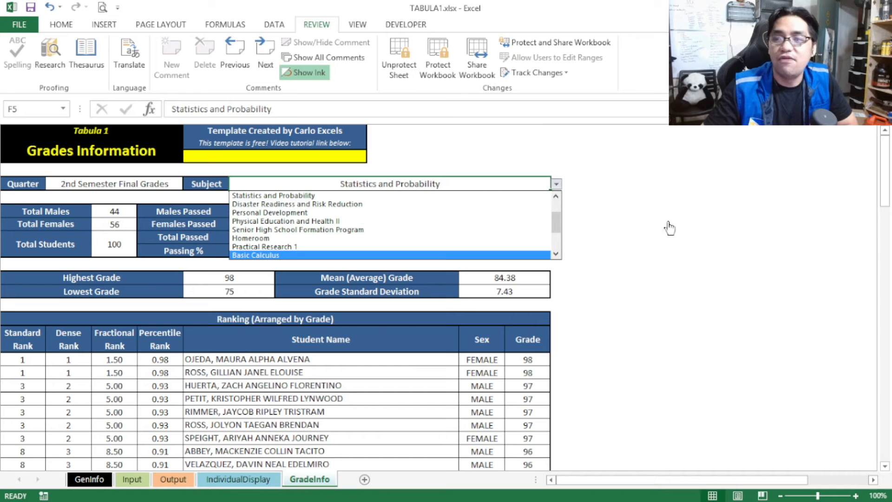
pyautogui.moveTo(556, 223); pyautogui.dragTo(556, 211)
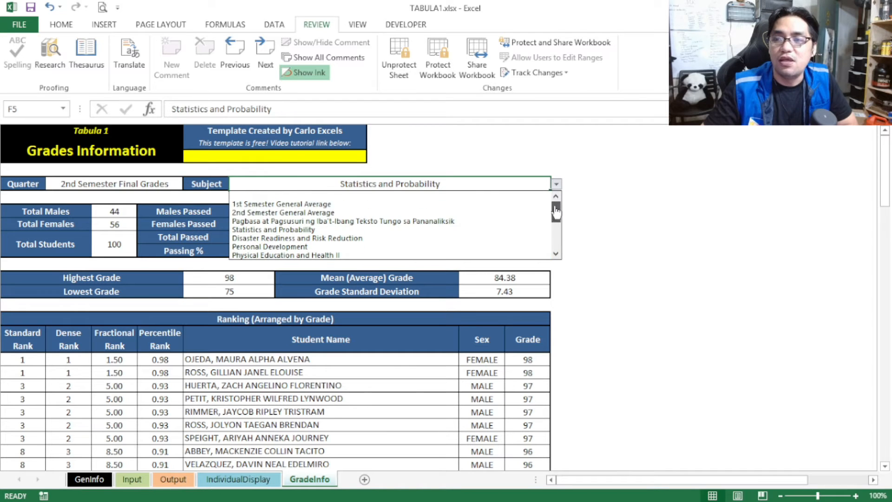
pyautogui.click(458, 204)
pyautogui.scroll(-2, 414, 327)
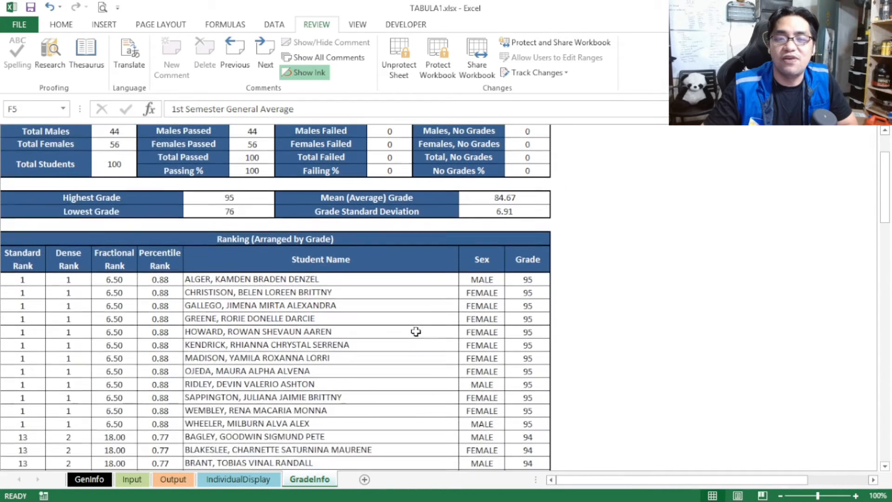
pyautogui.scroll(-2, 414, 330)
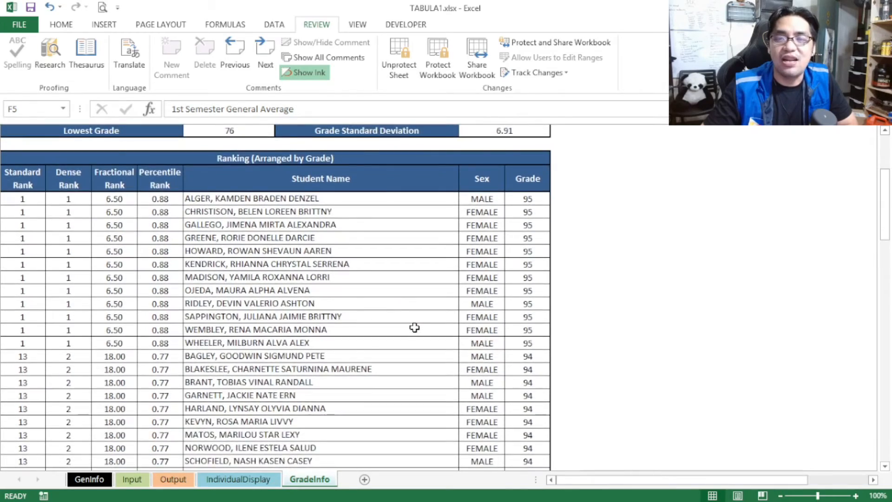
# - Set the Subject to 2nd Semester General Average and view its statistics and ranking
pyautogui.scroll(2, 414, 327)
pyautogui.scroll(1, 413, 325)
pyautogui.scroll(1, 414, 325)
pyautogui.hotkey('alt', 'Down')
pyautogui.click(348, 204)
pyautogui.scroll(-1, 332, 336)
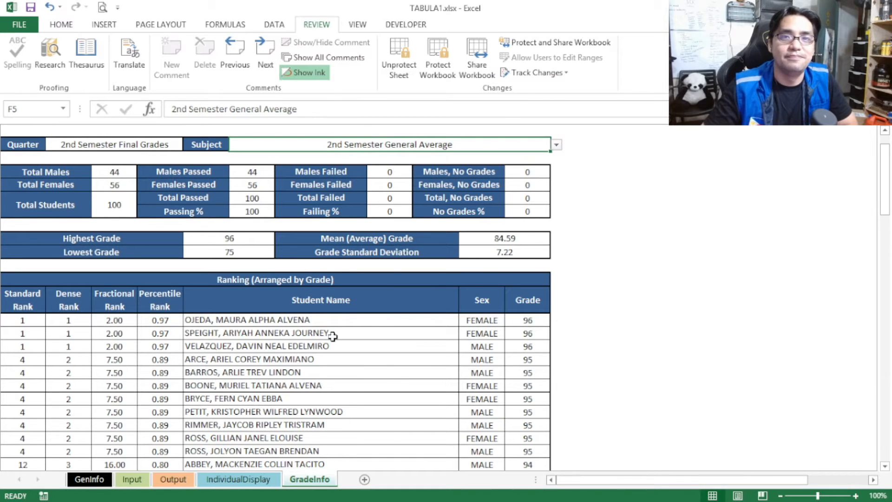
pyautogui.scroll(1, 332, 337)
pyautogui.click(103, 148)
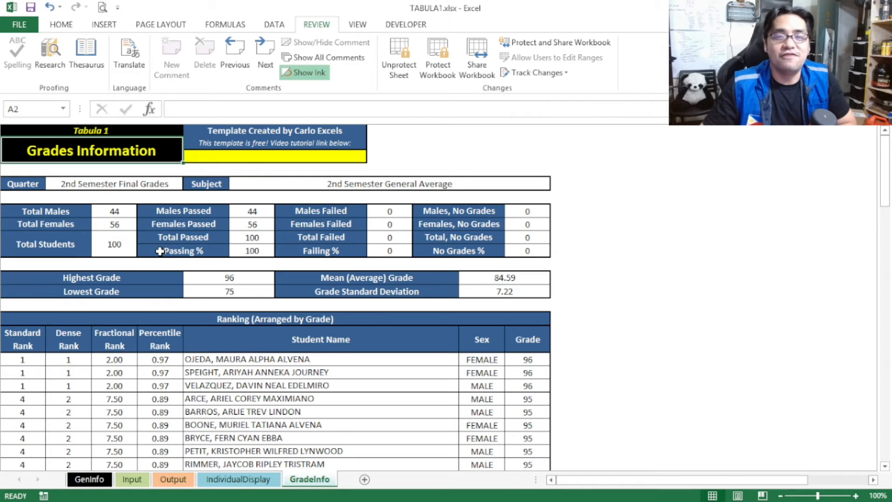
pyautogui.scroll(-1, 159, 251)
pyautogui.scroll(1, 159, 251)
pyautogui.scroll(-2, 159, 251)
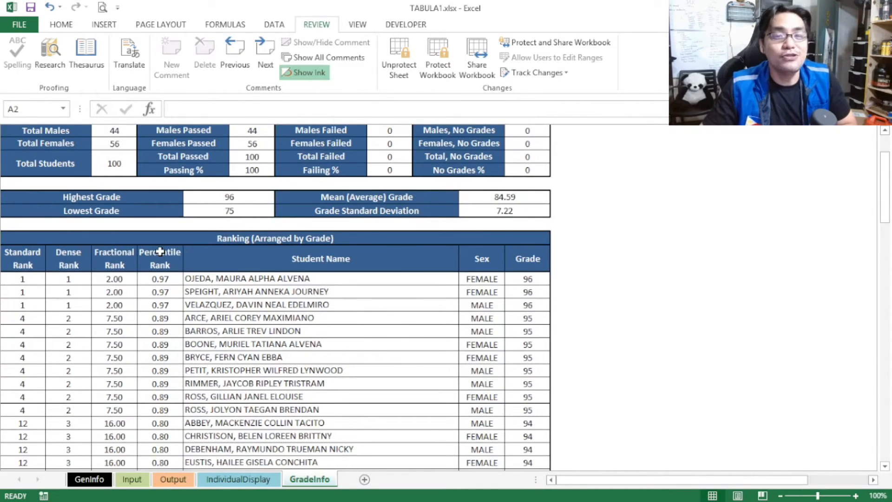
pyautogui.scroll(2, 159, 251)
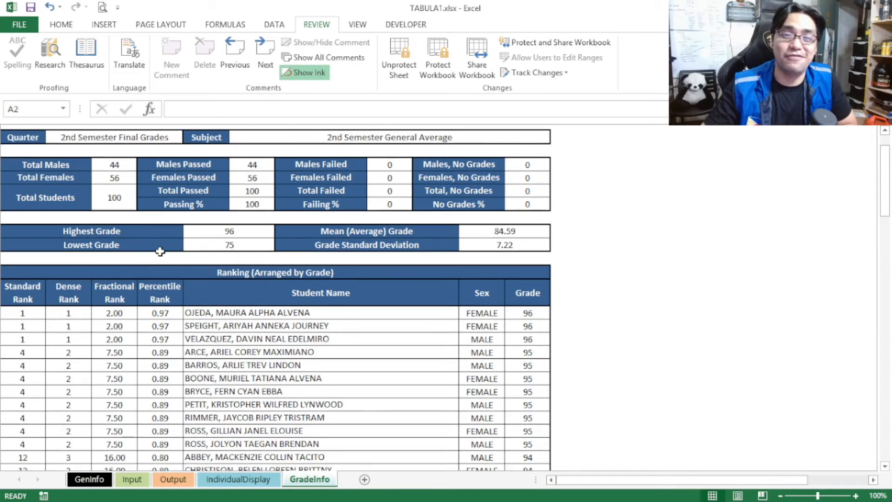
pyautogui.scroll(-1, 160, 251)
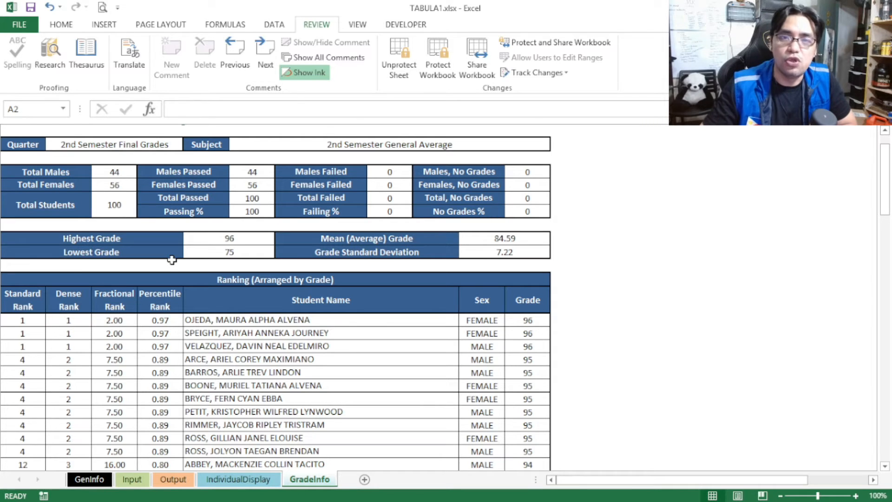
pyautogui.scroll(1, 172, 260)
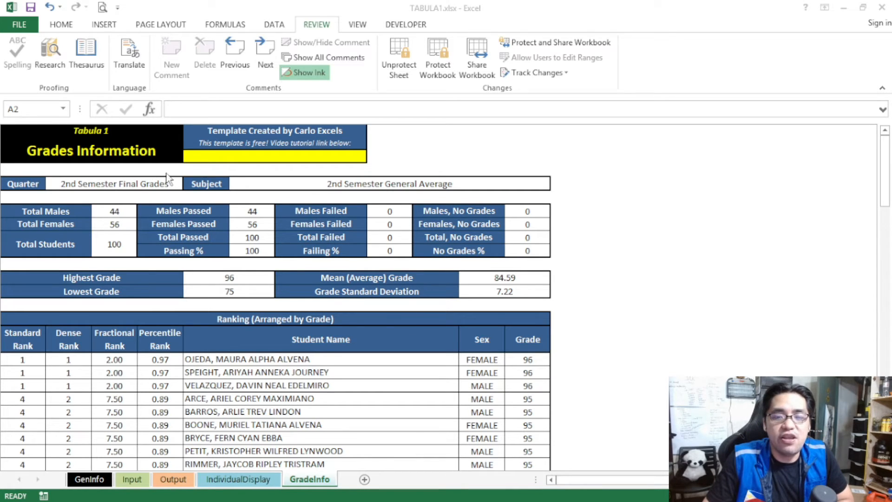
# - Open the Output sheet and look through its SF9 display settings, display links and semester subject tables
pyautogui.click(173, 481)
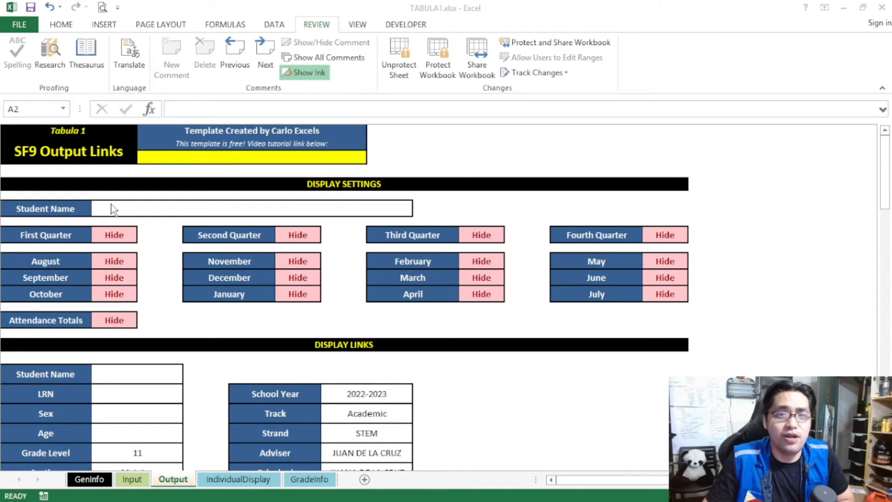
pyautogui.click(102, 153)
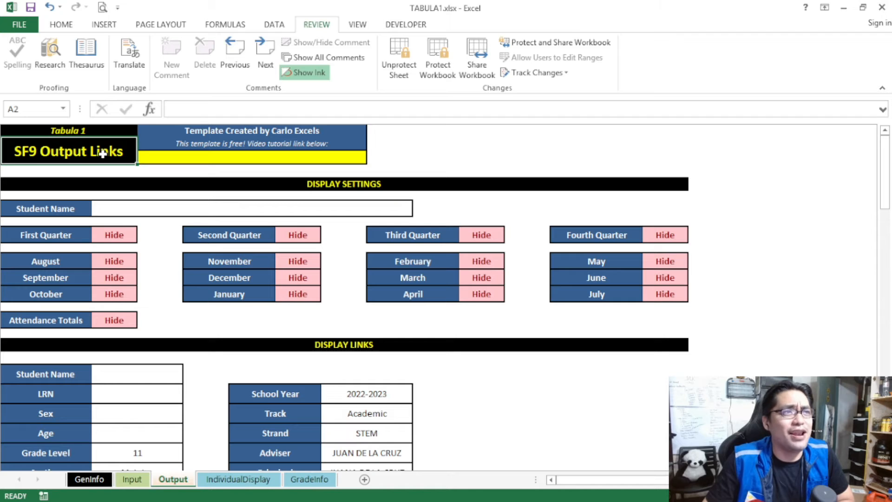
pyautogui.scroll(-1, 103, 153)
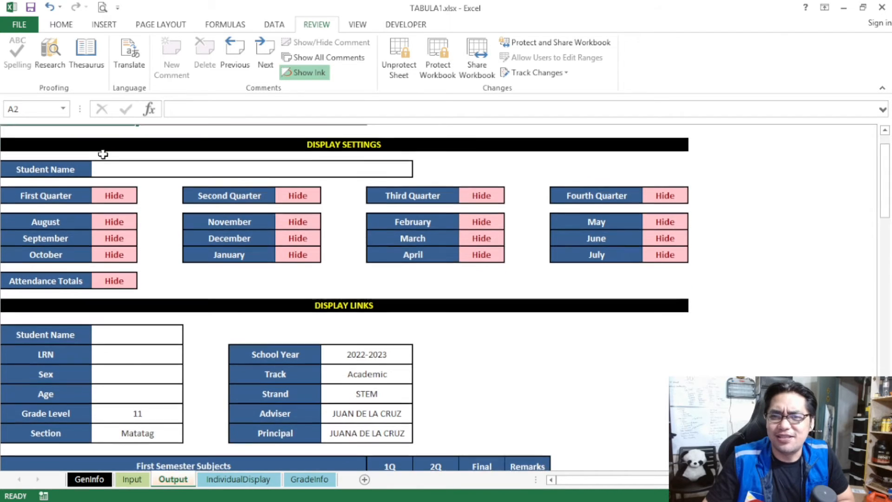
pyautogui.scroll(-1, 102, 154)
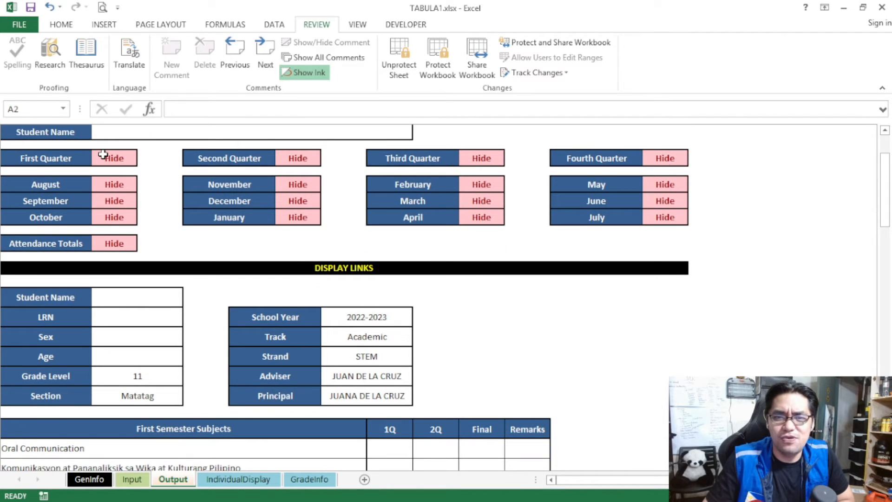
pyautogui.scroll(-5, 102, 154)
pyautogui.scroll(2, 102, 154)
pyautogui.scroll(-2, 102, 153)
pyautogui.scroll(7, 102, 153)
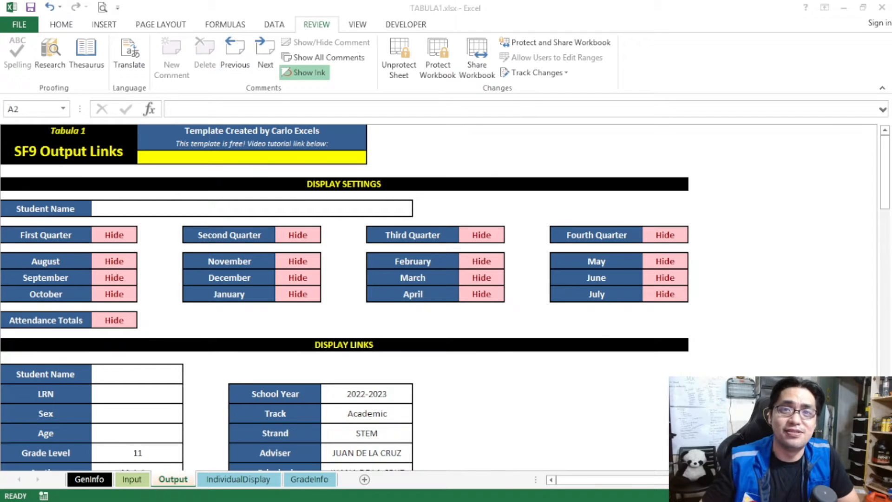
# - Switch to the web browser and view the Google Images and YouTube results for "deped sf9 shs"
pyautogui.hotkey('alt', 'Tab')
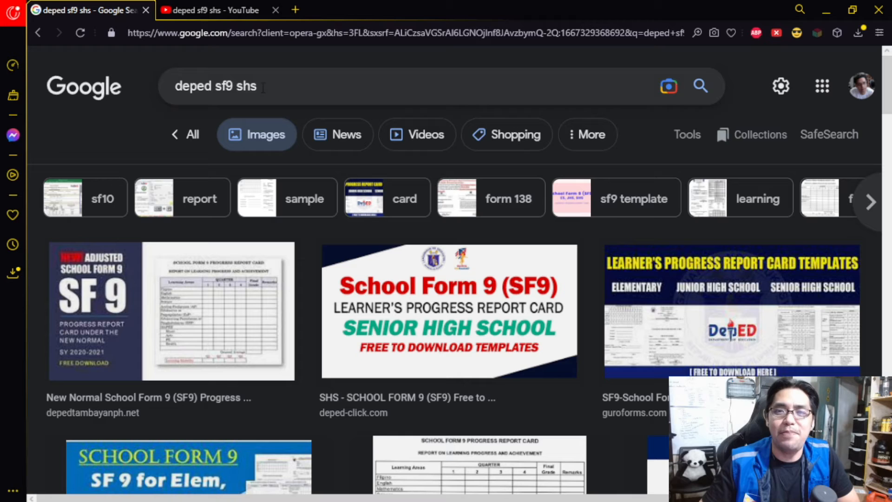
pyautogui.moveTo(891, 76)
pyautogui.mouseDown()
pyautogui.moveTo(890, 105)
pyautogui.moveTo(886, 60)
pyautogui.mouseUp()
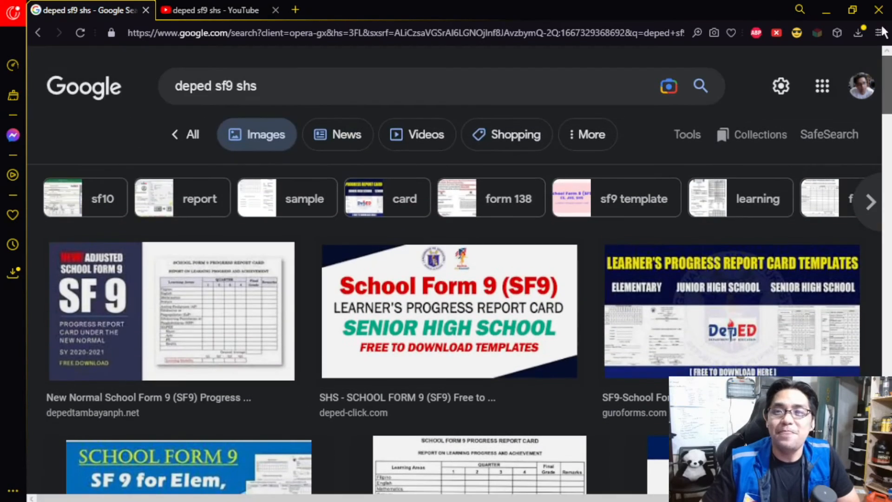
pyautogui.click(216, 10)
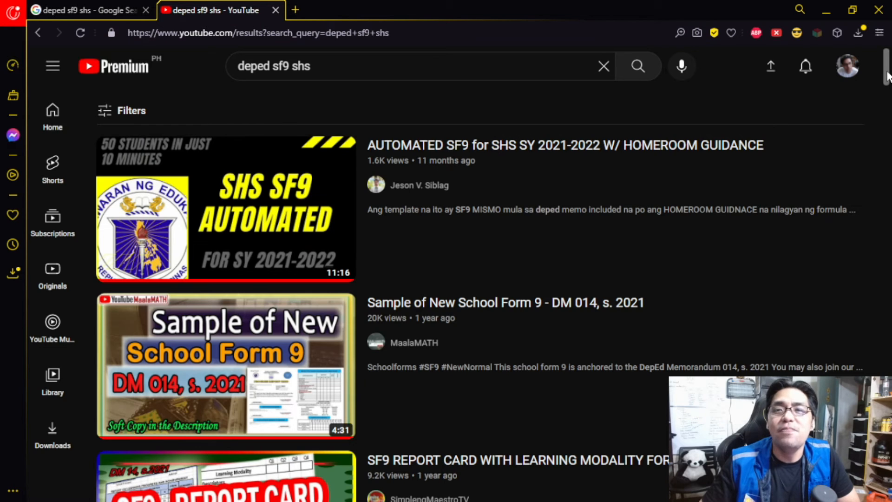
pyautogui.moveTo(887, 76); pyautogui.dragTo(888, 75)
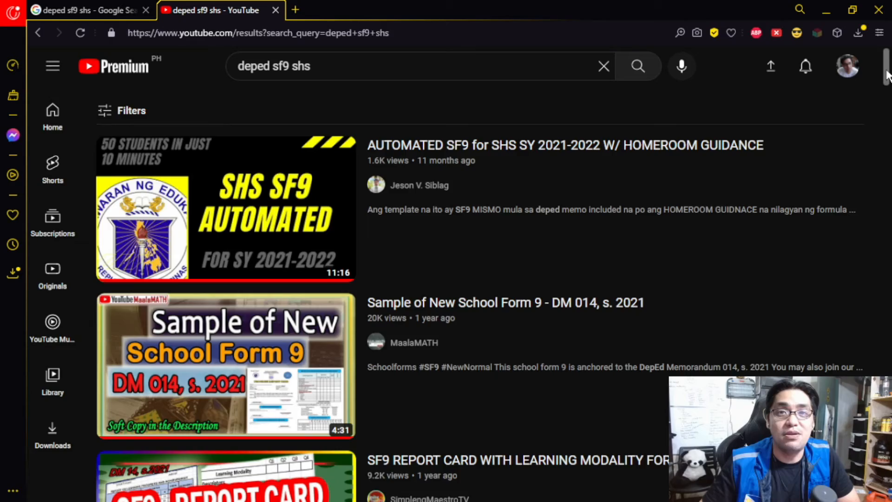
pyautogui.moveTo(887, 75)
pyautogui.mouseDown()
pyautogui.moveTo(889, 206)
pyautogui.moveTo(888, 74)
pyautogui.mouseUp()
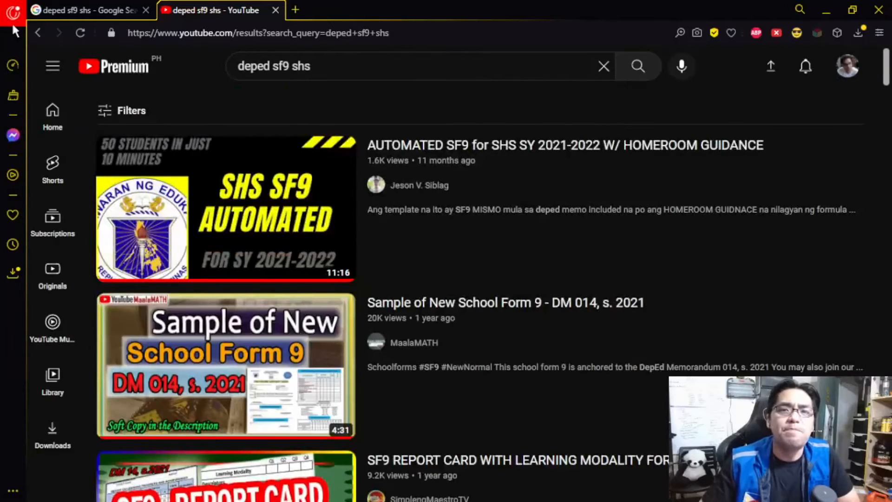
pyautogui.click(86, 11)
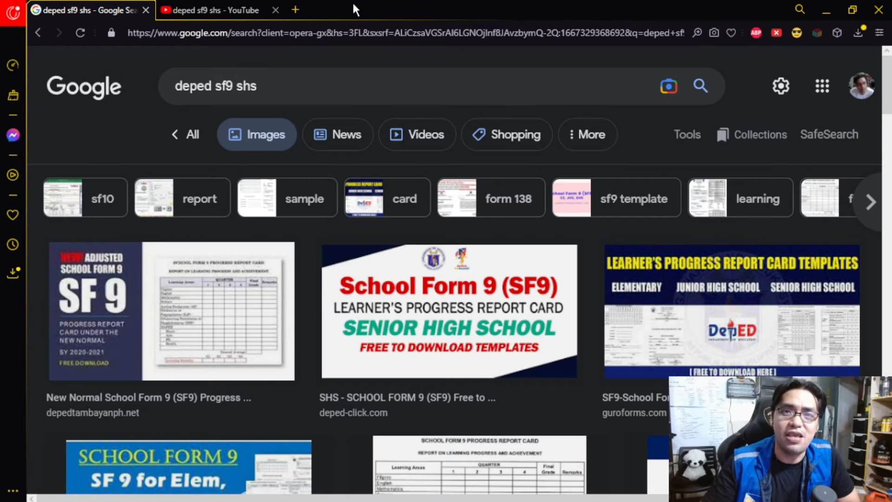
# - Switch to the SHS_blank.xlsx workbook in Excel and examine the attendance record and report card cover on the FRONT sheet
pyautogui.moveTo(353, 5); pyautogui.dragTo(0, 77)
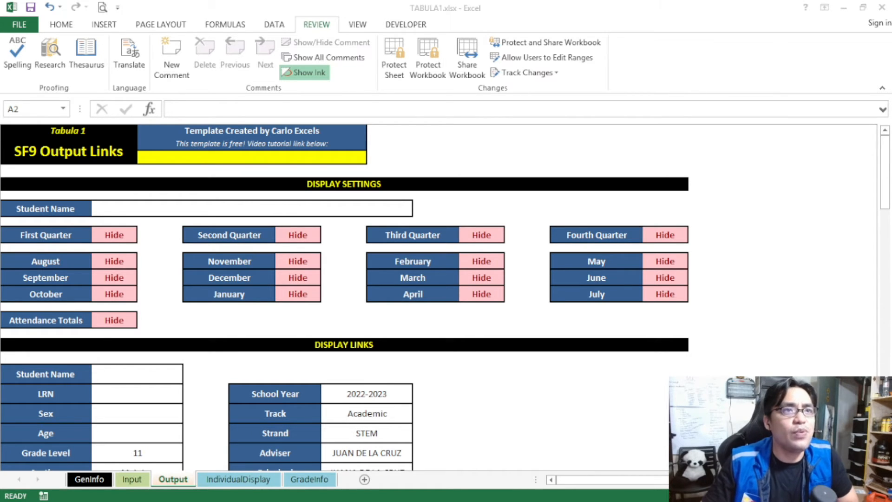
pyautogui.moveTo(0, 269); pyautogui.dragTo(311, 0)
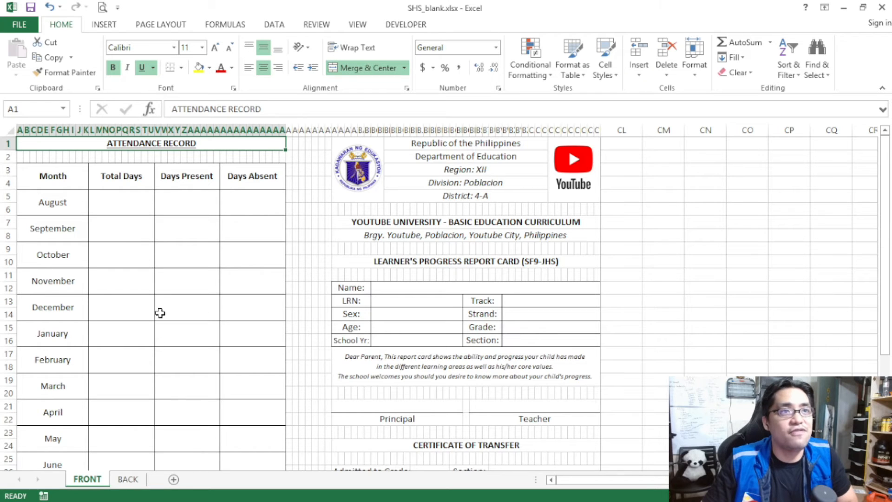
pyautogui.moveTo(450, 142); pyautogui.dragTo(476, 245)
pyautogui.scroll(-3, 461, 280)
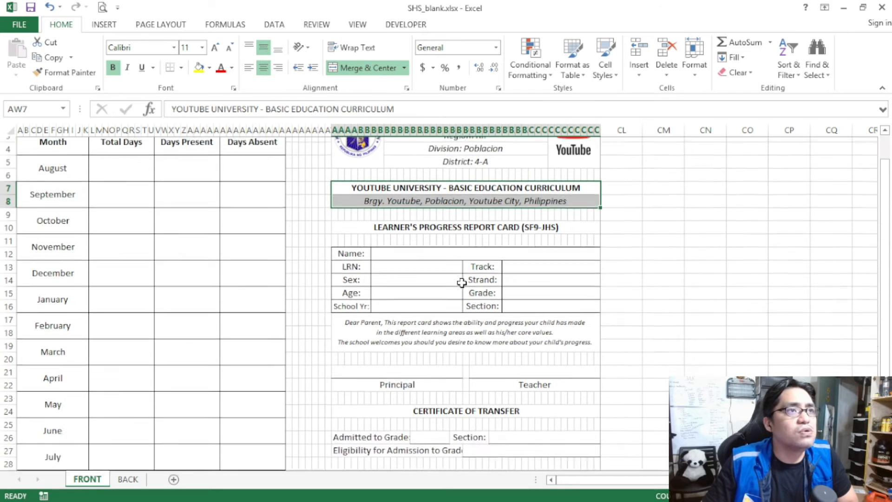
pyautogui.scroll(-3, 447, 285)
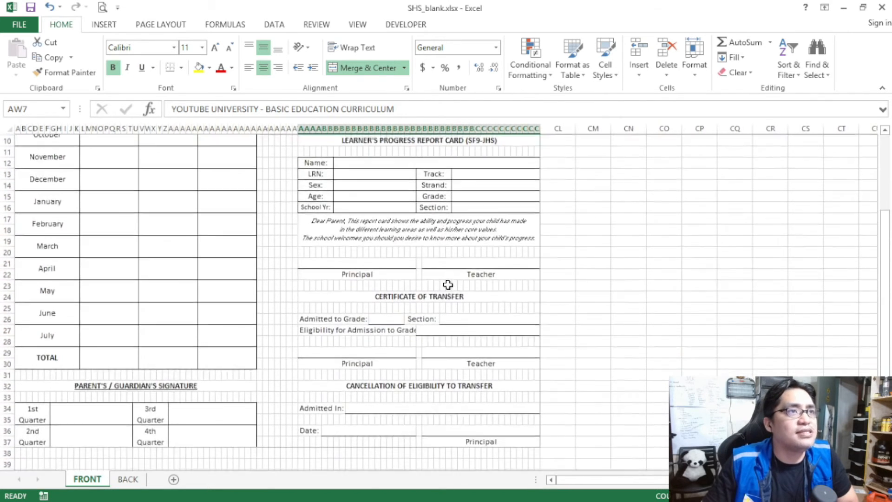
pyautogui.scroll(3, 447, 284)
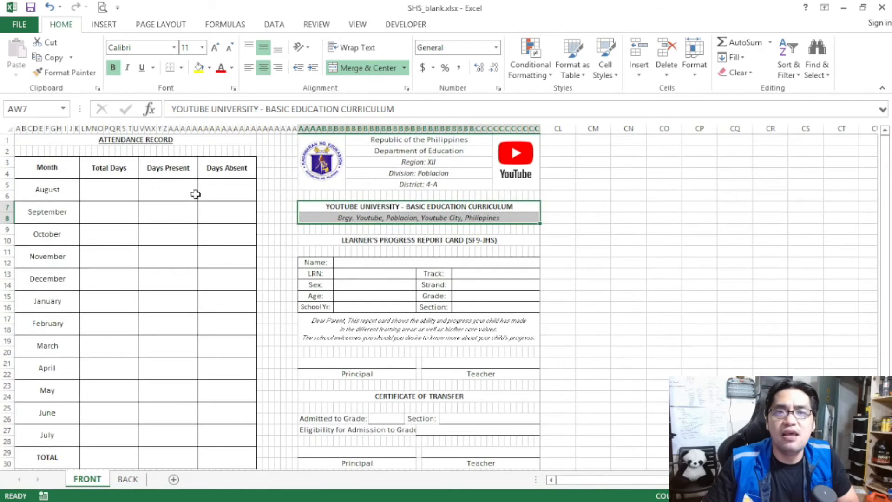
# - Check the print preview of the FRONT sheet and return to the workbook
pyautogui.click(21, 25)
pyautogui.click(41, 182)
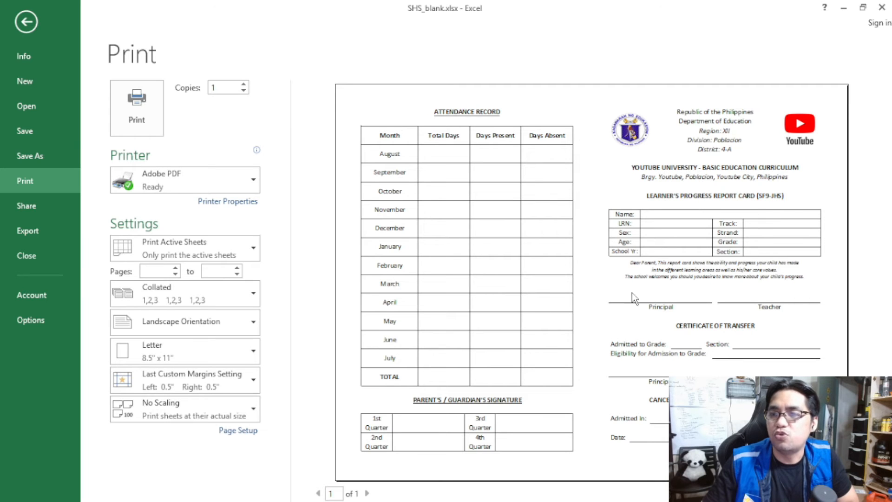
pyautogui.click(26, 22)
# - Open the BACK sheet and examine its learning areas tables for both semesters and the learner's observed values
pyautogui.click(127, 479)
pyautogui.scroll(3, 171, 272)
pyautogui.click(165, 263)
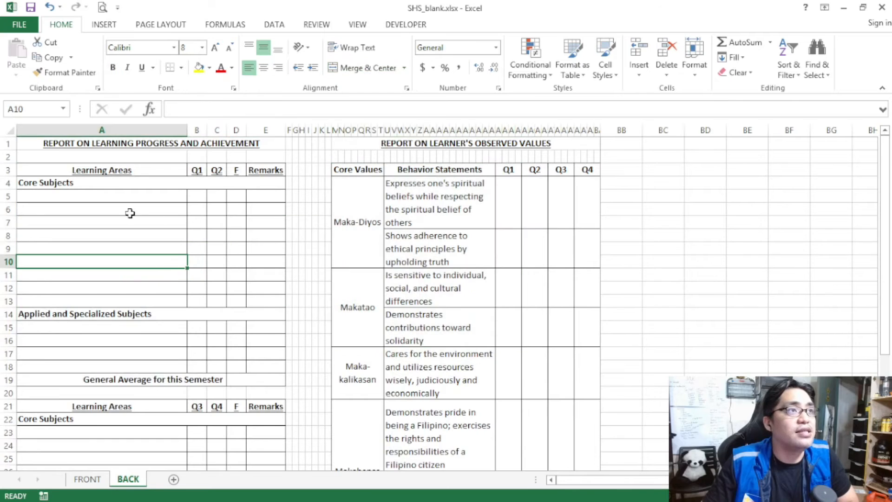
pyautogui.moveTo(106, 175); pyautogui.dragTo(238, 378)
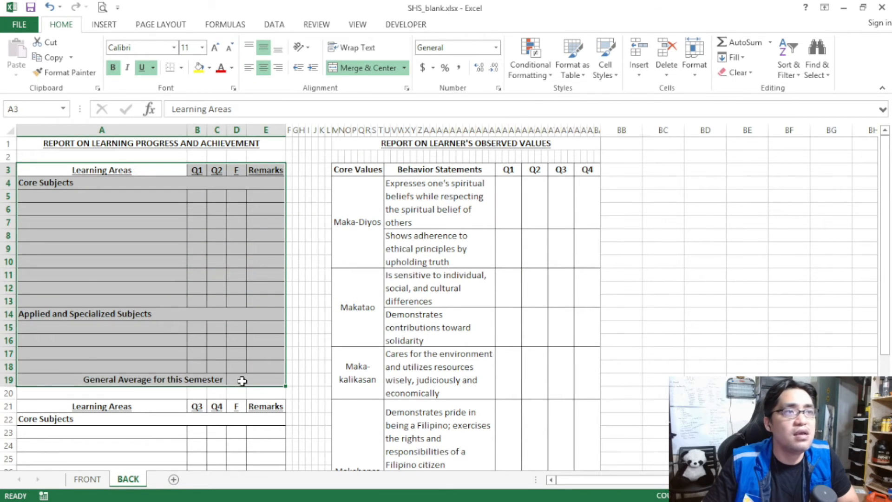
pyautogui.scroll(-4, 239, 378)
pyautogui.moveTo(148, 249); pyautogui.dragTo(200, 289)
pyautogui.scroll(-2, 209, 298)
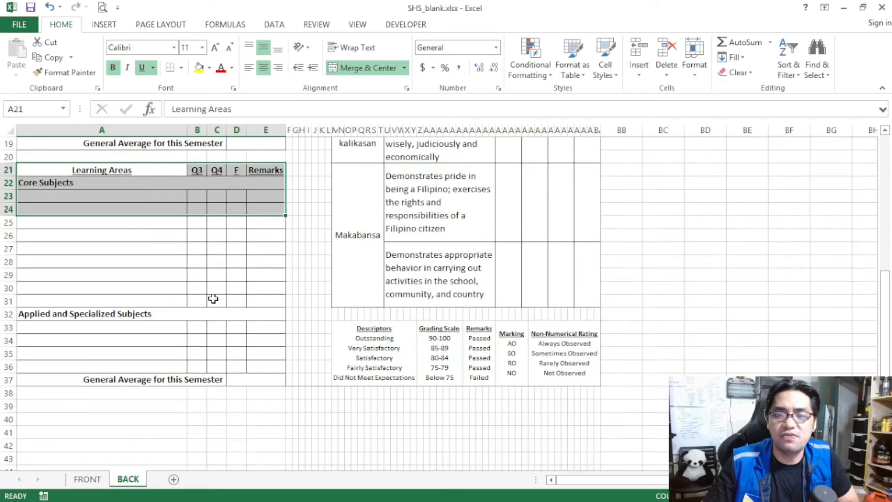
pyautogui.scroll(6, 219, 318)
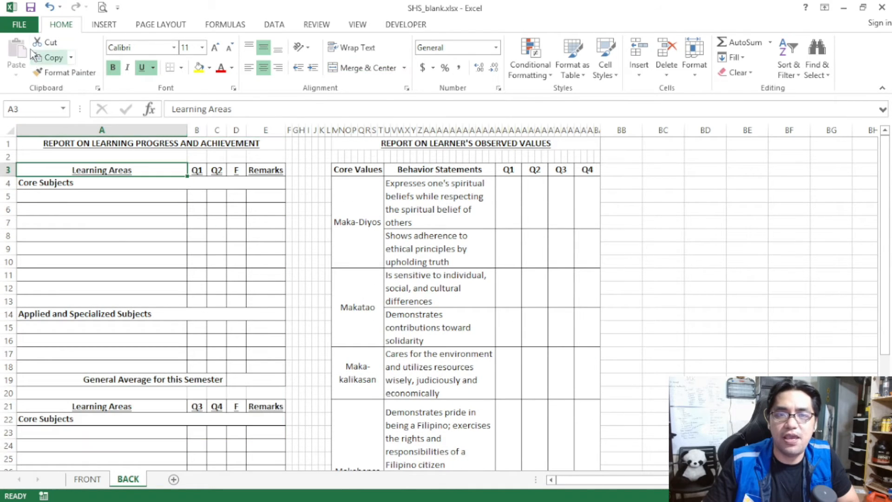
# - Check the print preview of the BACK sheet and return to the workbook
pyautogui.click(19, 26)
pyautogui.click(36, 188)
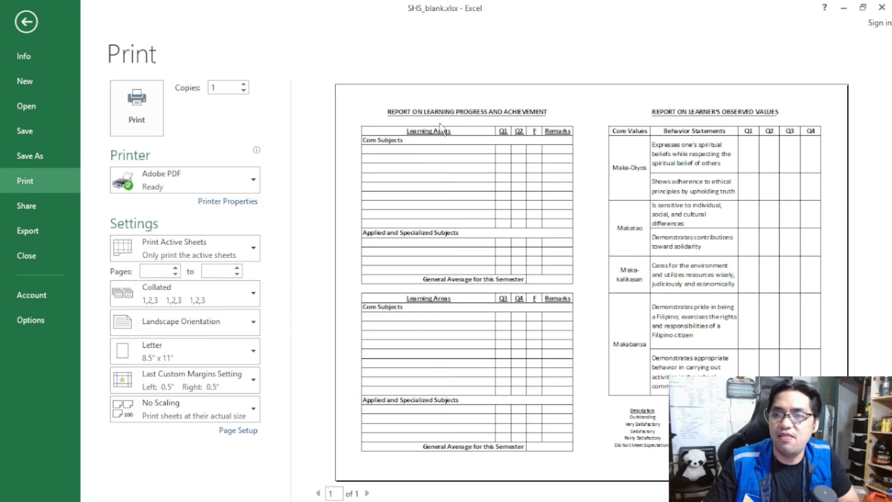
pyautogui.click(19, 23)
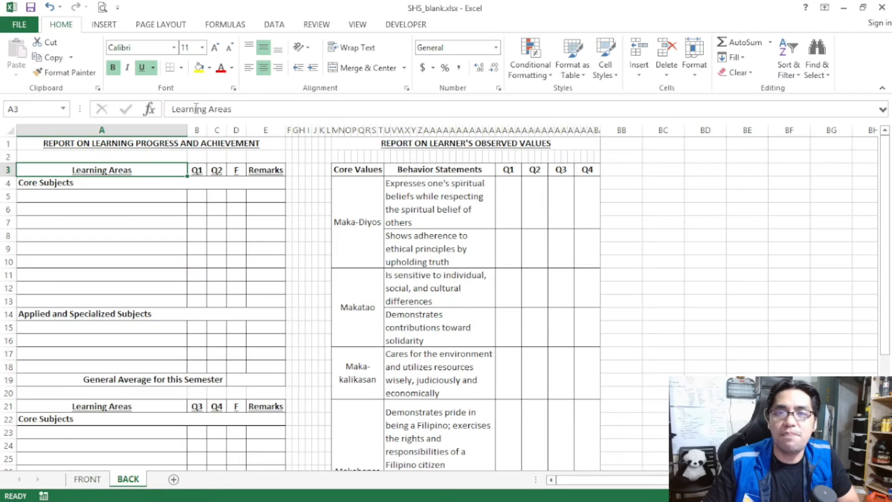
# - Return to the FRONT sheet and select the ATTENDANCE RECORD title cell
pyautogui.click(87, 479)
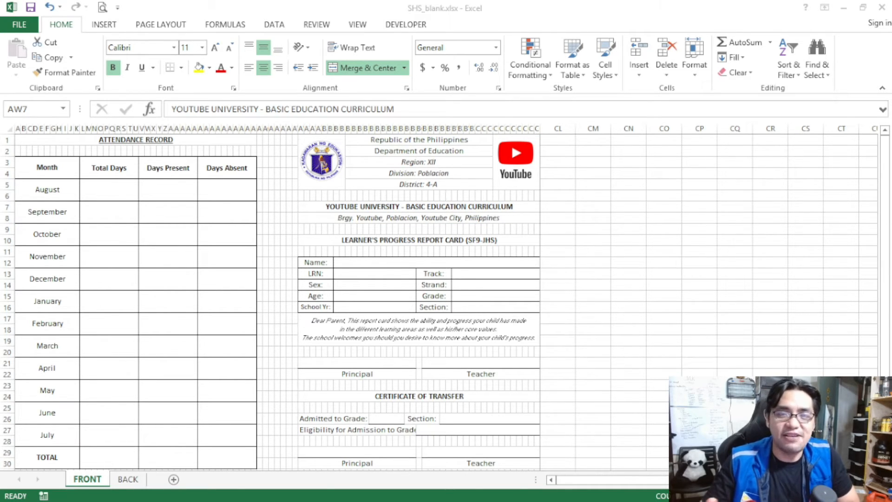
pyautogui.click(359, 2)
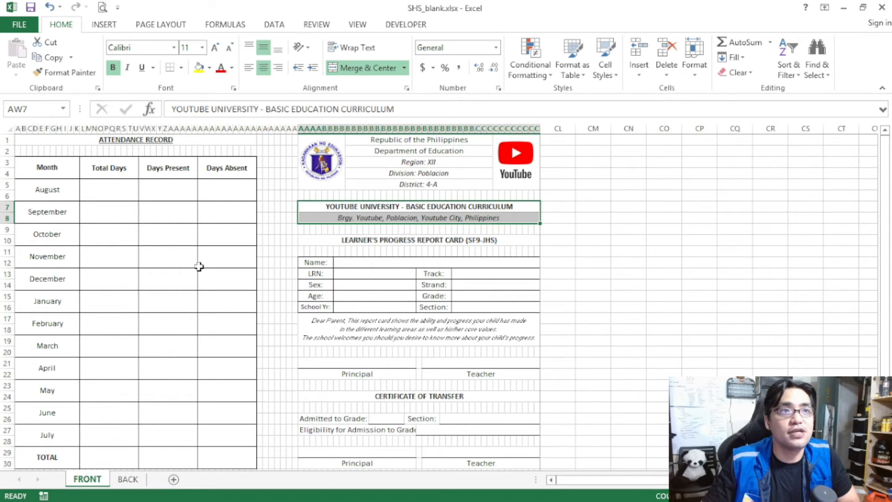
pyautogui.click(157, 248)
pyautogui.click(160, 144)
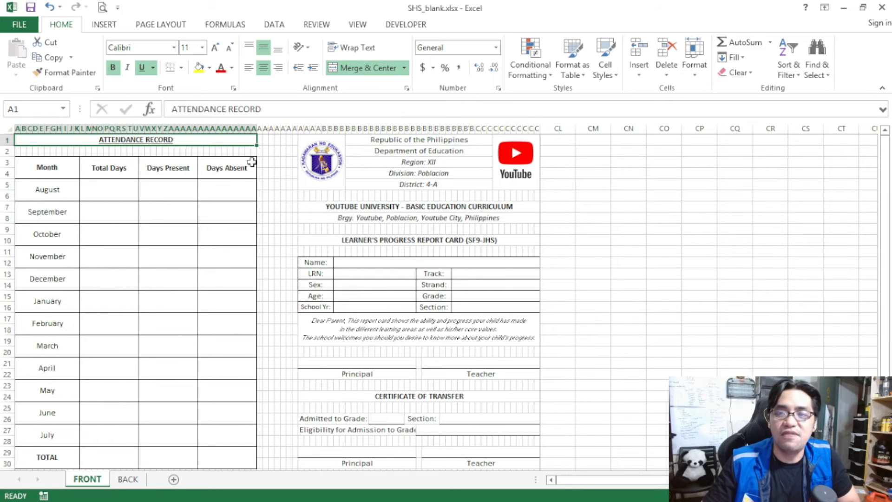
pyautogui.scroll(-1, 280, 164)
pyautogui.scroll(1, 281, 165)
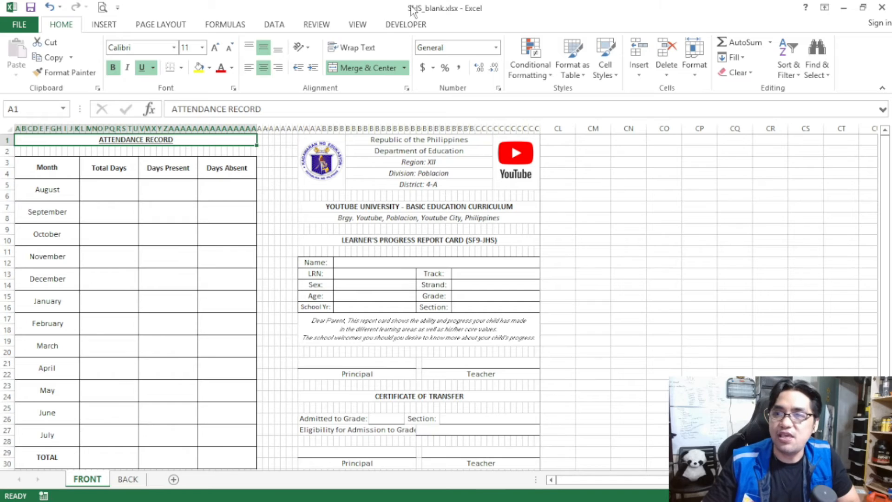
# - Resize and arrange the SHS_blank.xlsx and TABULA1.xlsx windows side by side
pyautogui.moveTo(412, 8); pyautogui.dragTo(408, 33)
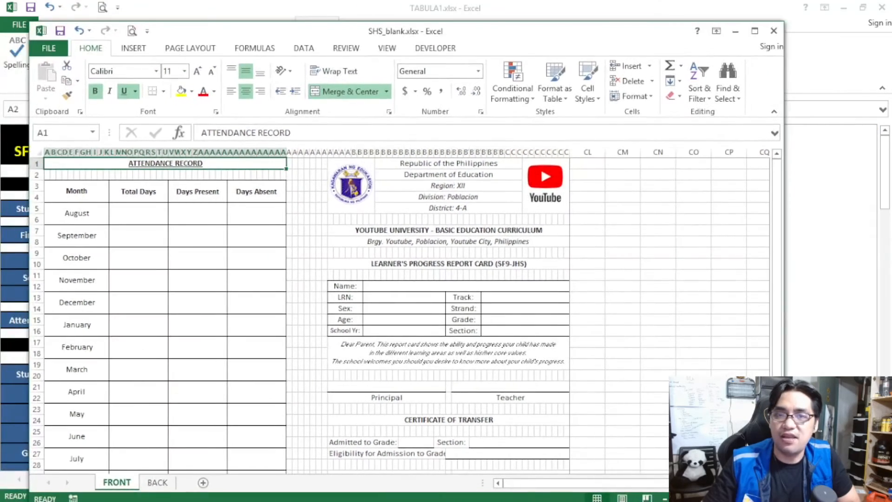
pyautogui.moveTo(29, 138); pyautogui.dragTo(443, 144)
pyautogui.moveTo(571, 31); pyautogui.dragTo(158, 30)
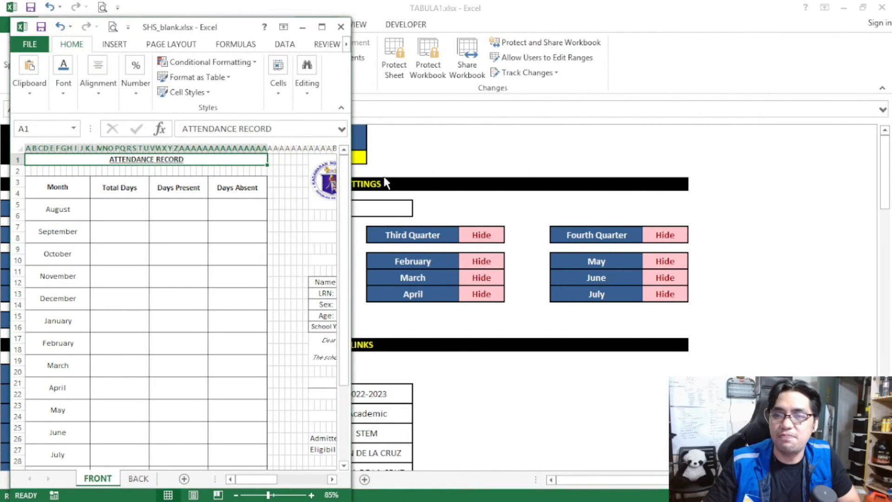
pyautogui.moveTo(462, 7); pyautogui.dragTo(568, 17)
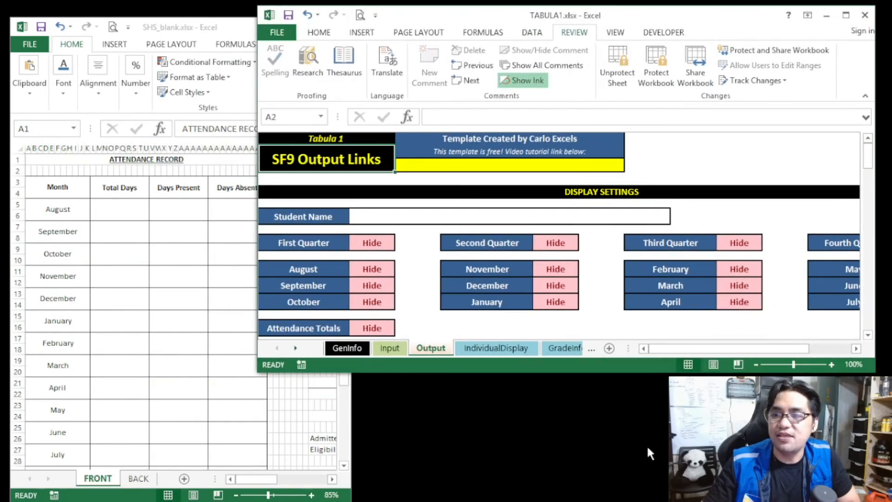
pyautogui.moveTo(610, 375); pyautogui.dragTo(611, 477)
pyautogui.moveTo(259, 272); pyautogui.dragTo(409, 275)
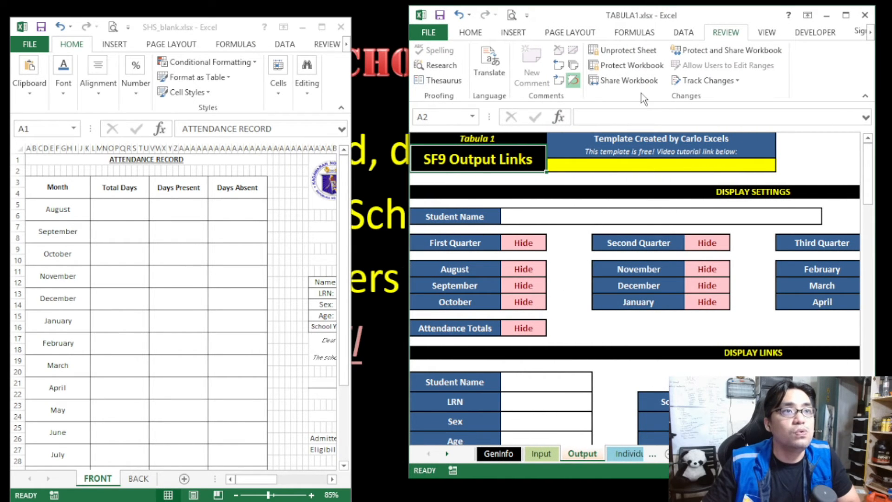
# - Maximize both the SHS_blank.xlsx and TABULA1.xlsx windows and return to SHS_blank.xlsx
pyautogui.click(322, 26)
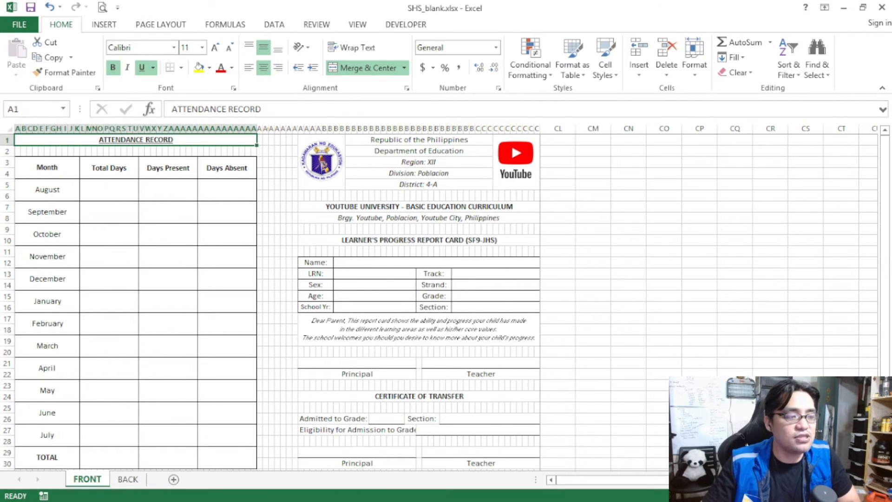
pyautogui.hotkey('alt', 'Tab')
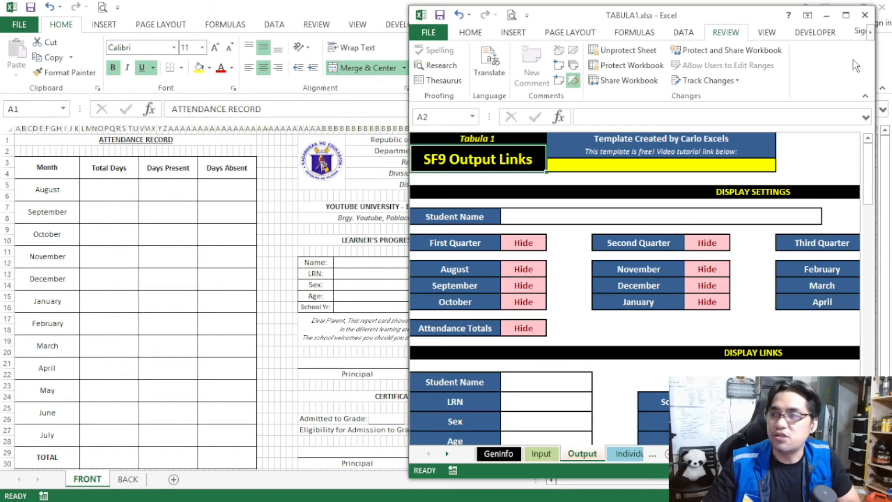
pyautogui.click(847, 15)
pyautogui.hotkey('alt', 'Tab')
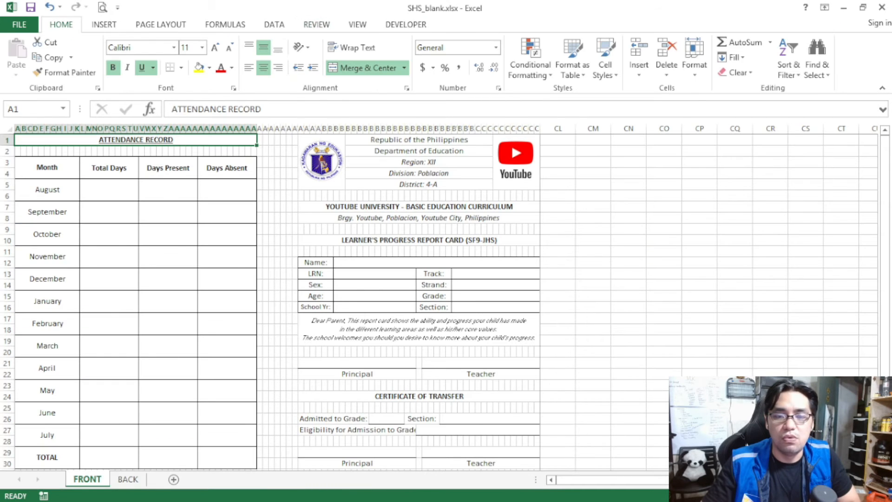
pyautogui.click(9, 379)
pyautogui.click(203, 252)
pyautogui.scroll(-1, 201, 249)
pyautogui.scroll(-2, 201, 249)
pyautogui.scroll(3, 200, 249)
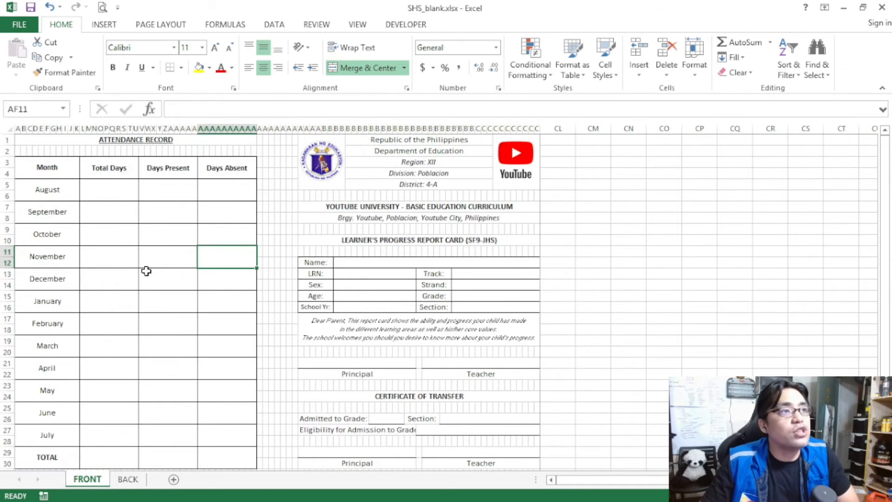
pyautogui.click(121, 487)
pyautogui.click(100, 483)
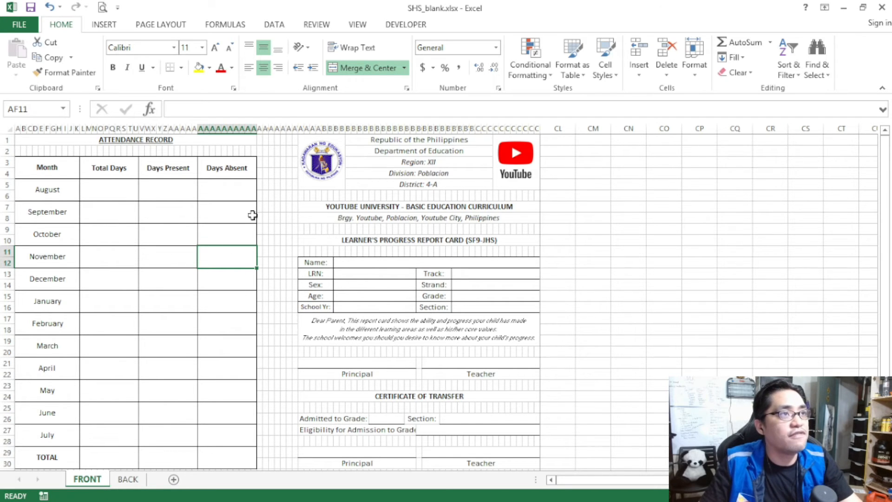
# - Copy the FRONT sheet of SHS_blank.xlsx into TABULA1.xlsx, placing the copy before the GenInfo sheet
pyautogui.rightClick(87, 481)
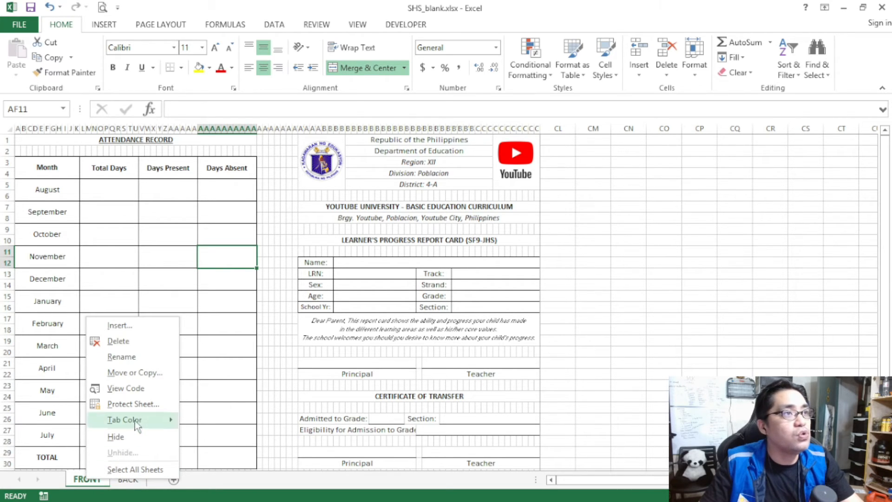
pyautogui.click(141, 376)
pyautogui.moveTo(141, 278); pyautogui.dragTo(222, 163)
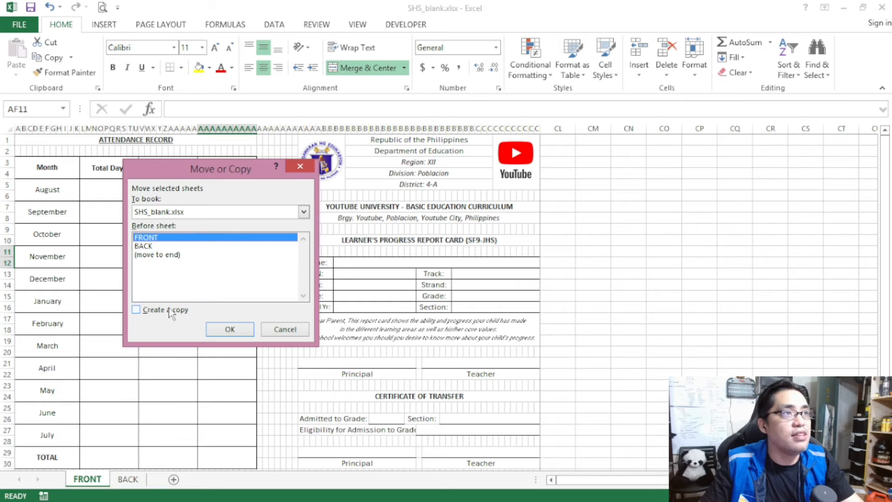
pyautogui.click(137, 310)
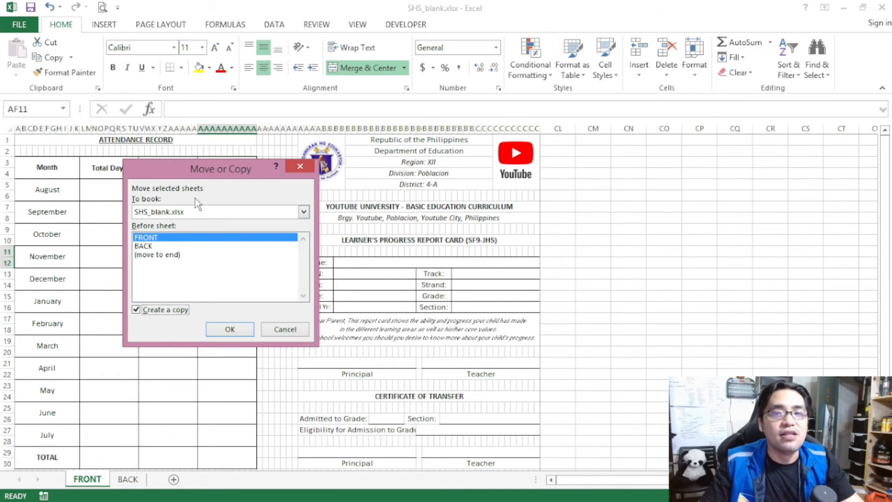
pyautogui.click(189, 213)
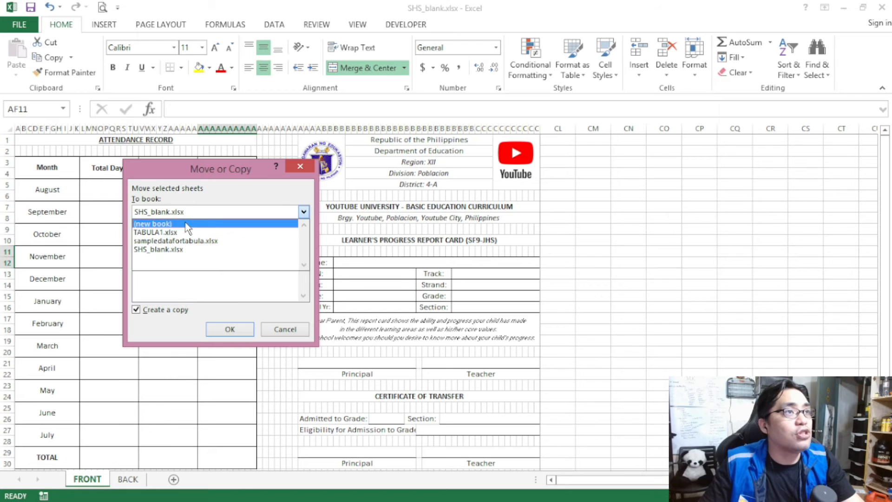
pyautogui.click(191, 251)
pyautogui.click(186, 212)
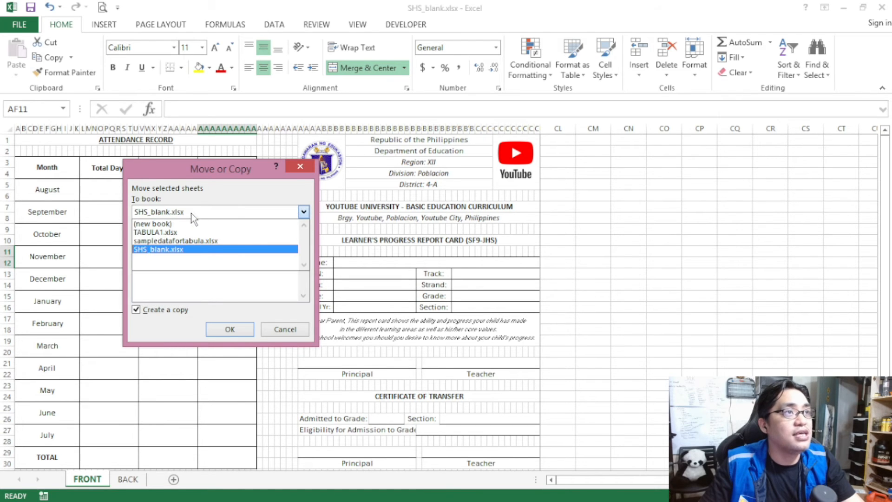
pyautogui.click(195, 251)
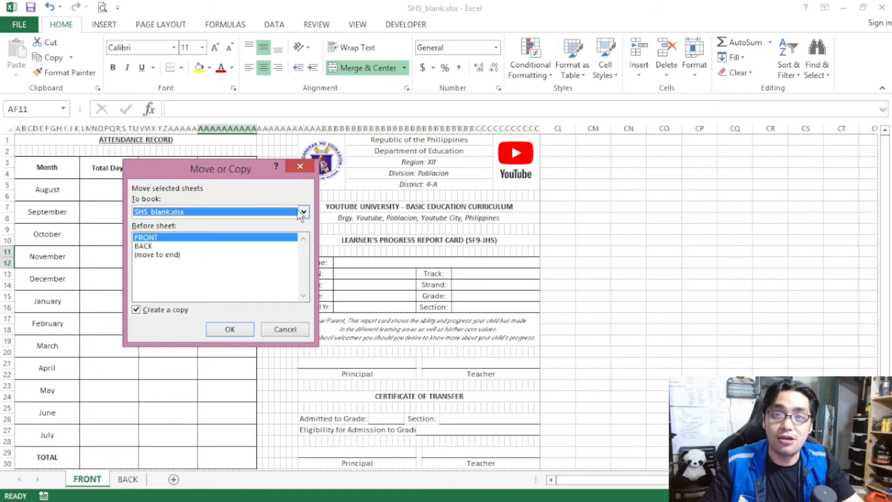
pyautogui.click(287, 215)
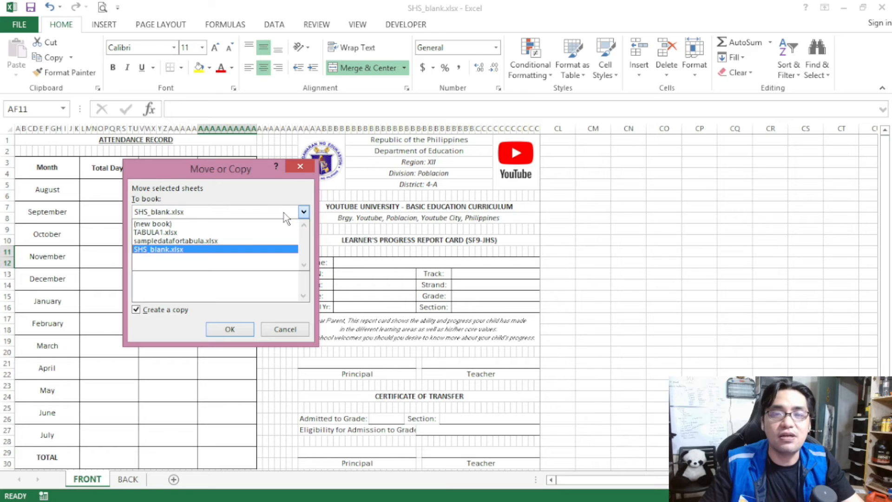
pyautogui.click(236, 235)
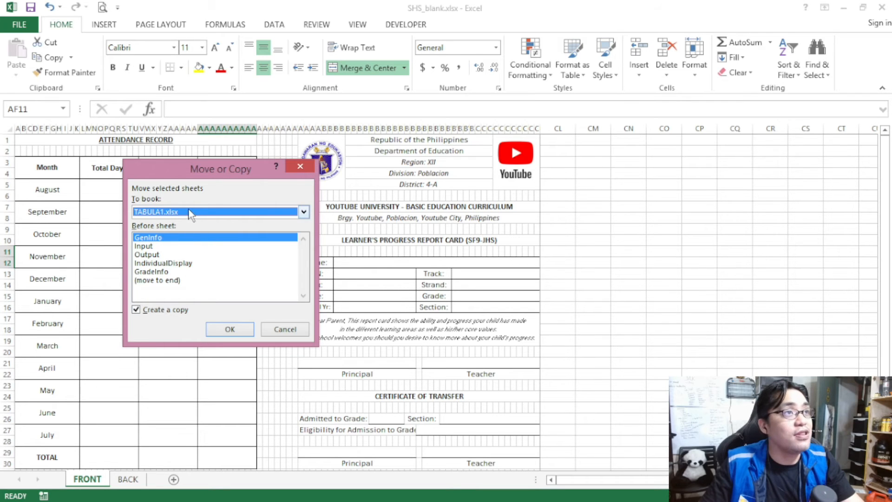
pyautogui.click(191, 212)
pyautogui.click(212, 209)
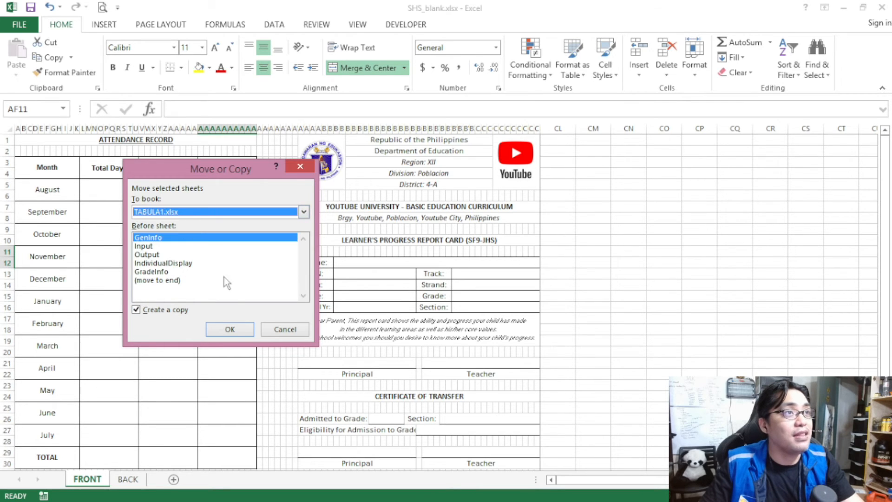
pyautogui.click(230, 329)
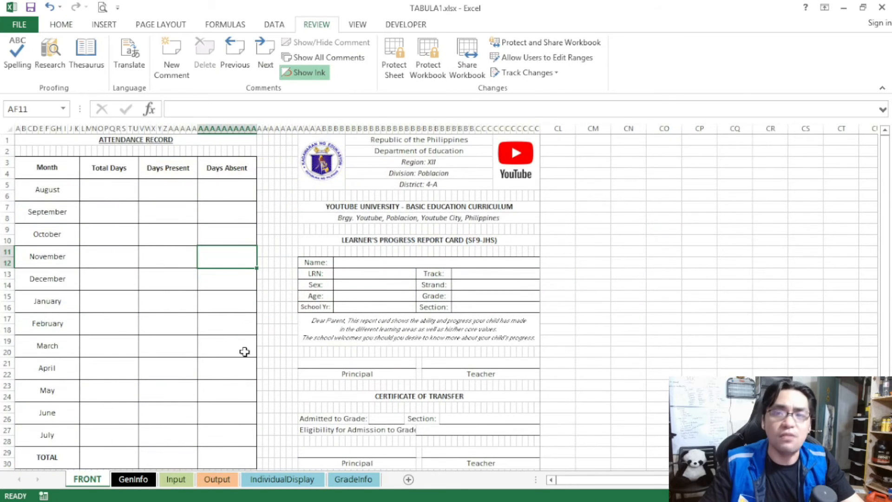
# - Check the GenInfo sheet, return to FRONT and reposition FRONT between the Output and IndividualDisplay sheets
pyautogui.click(133, 479)
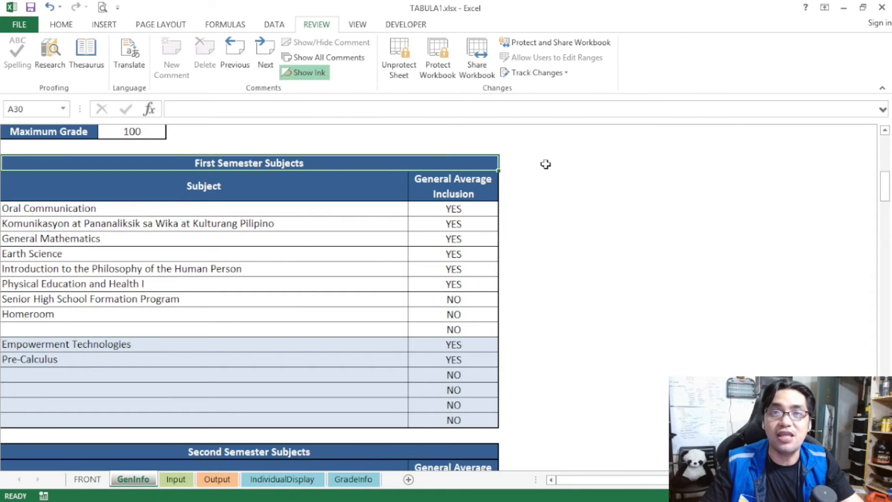
pyautogui.click(87, 479)
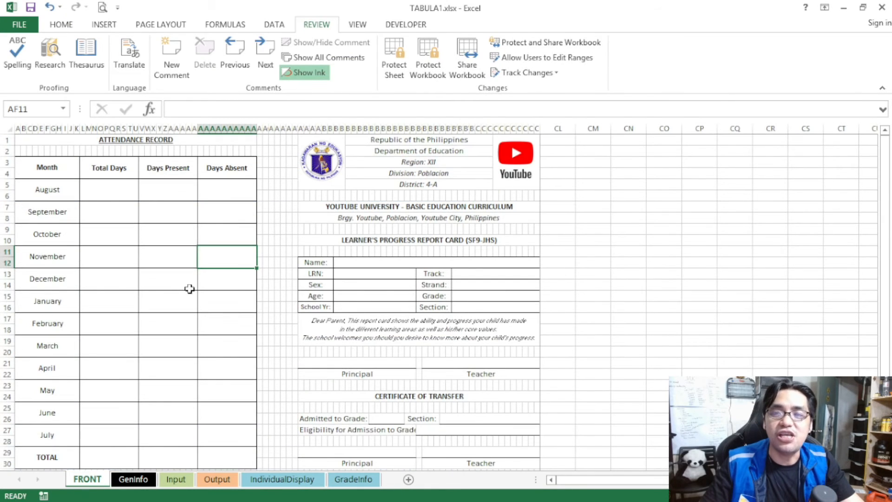
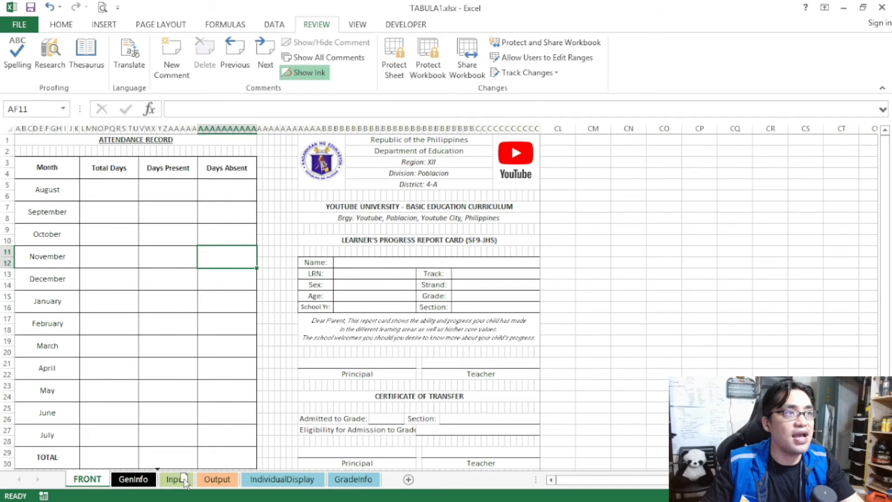
pyautogui.moveTo(247, 478); pyautogui.dragTo(246, 479)
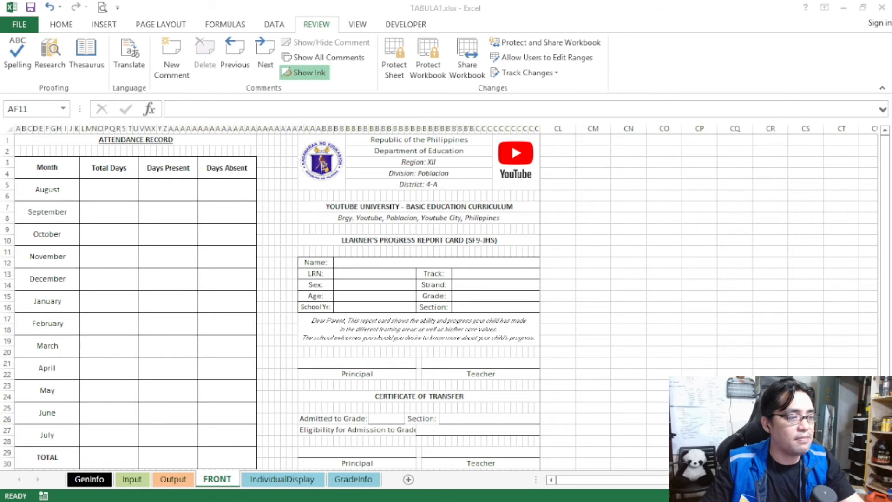
# - Copy the BACK sheet of SHS_blank.xlsx into TABULA1.xlsx and position the copy between FRONT and IndividualDisplay
pyautogui.hotkey('alt', 'Tab')
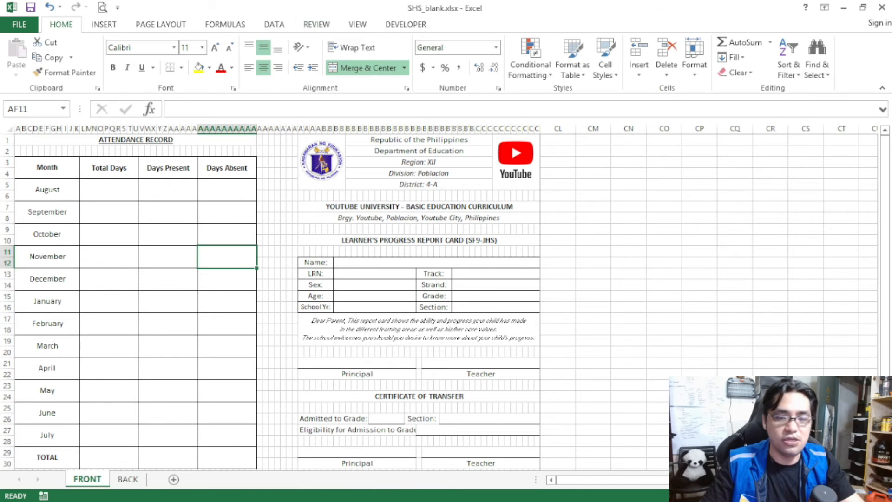
pyautogui.click(128, 479)
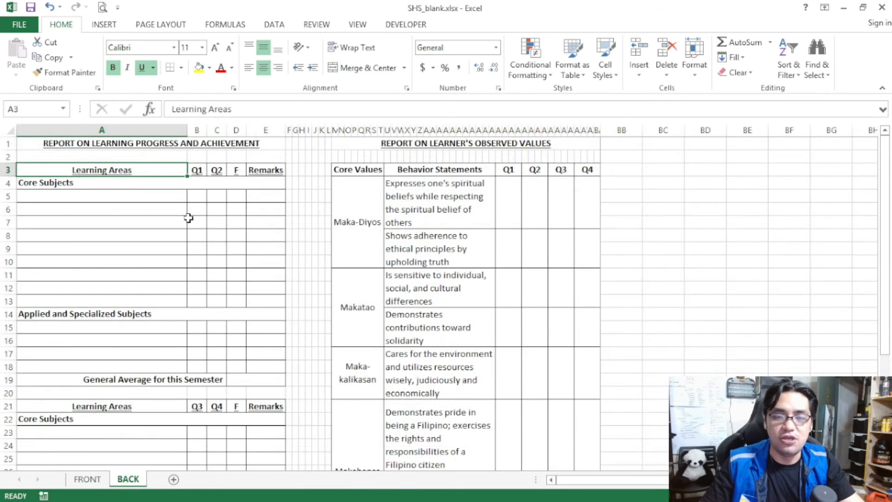
pyautogui.rightClick(125, 478)
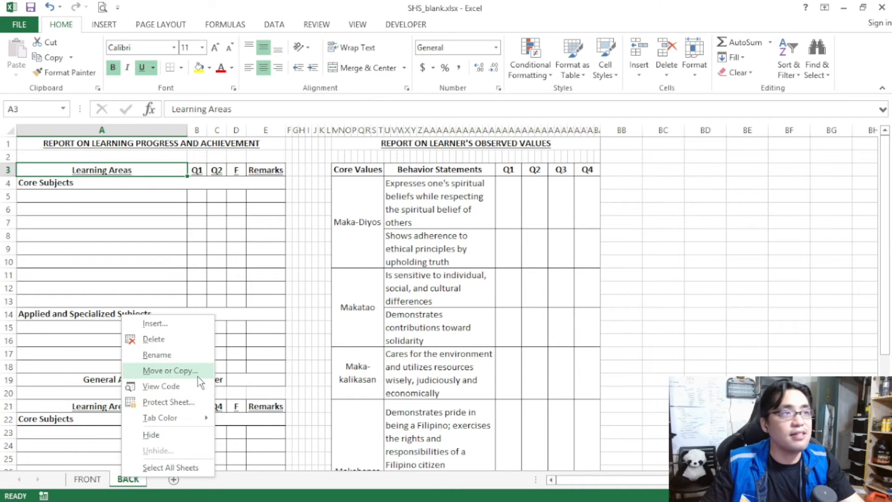
pyautogui.click(170, 370)
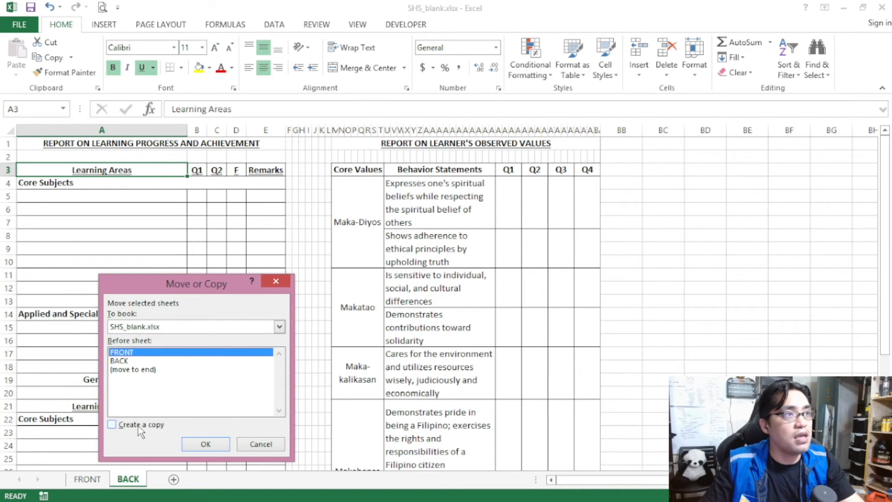
pyautogui.click(138, 426)
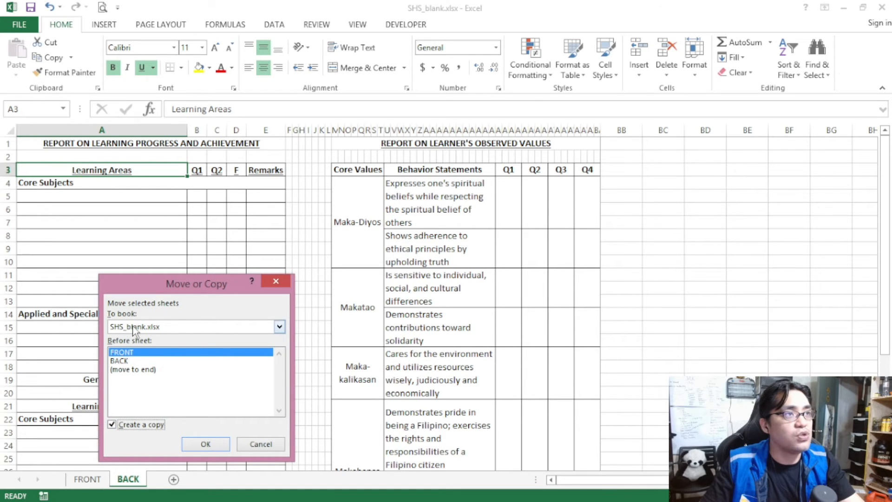
pyautogui.click(149, 329)
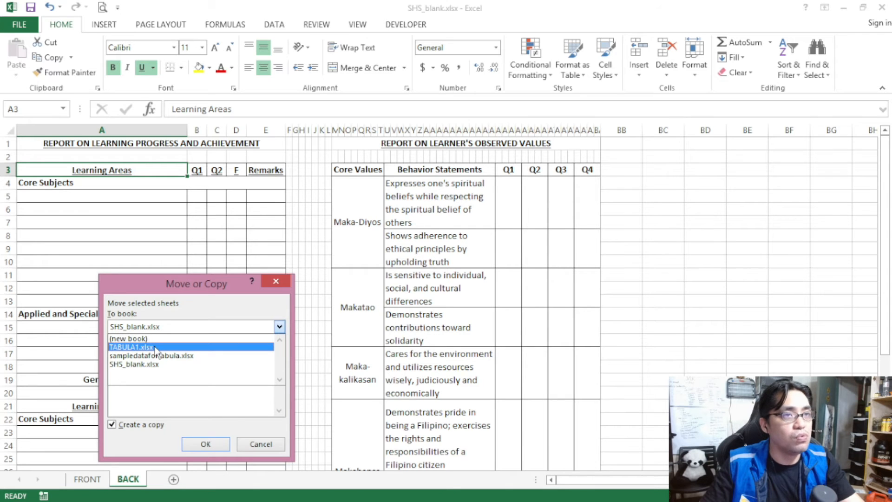
pyautogui.click(156, 347)
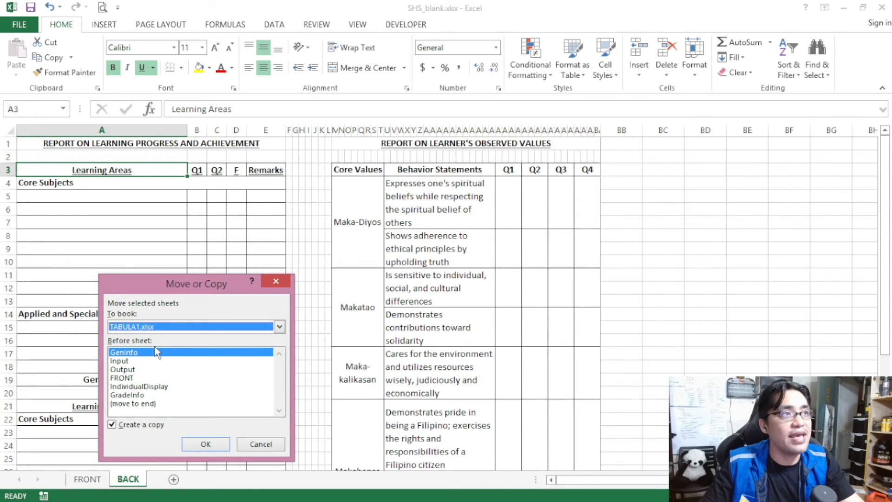
pyautogui.click(205, 444)
pyautogui.moveTo(92, 485); pyautogui.dragTo(276, 485)
# - Look over the copied FRONT and BACK sheets in TABULA1.xlsx and go to the Output sheet
pyautogui.click(217, 479)
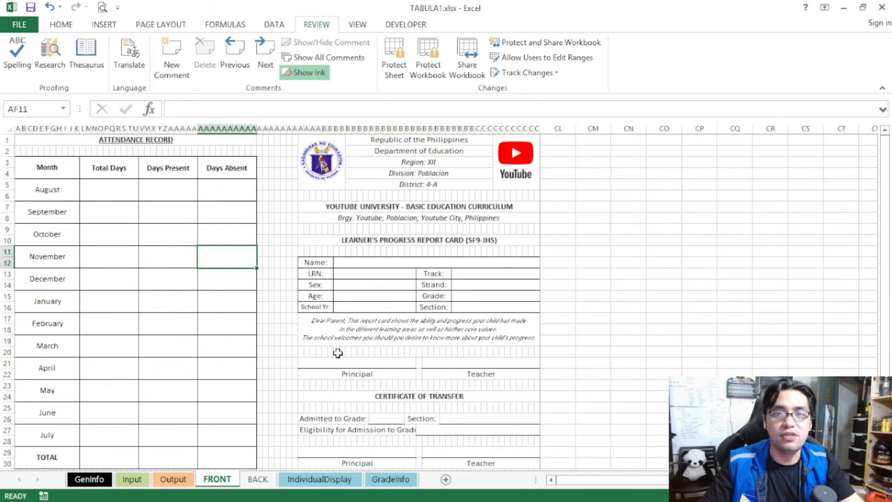
pyautogui.click(257, 479)
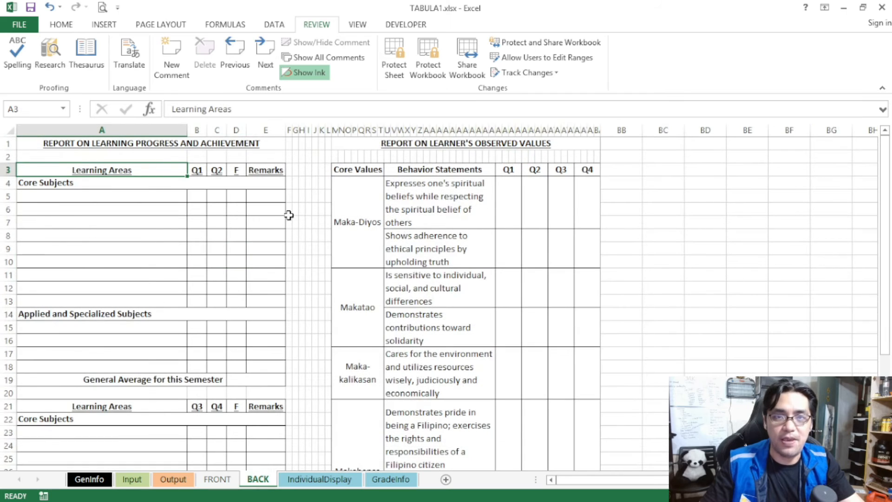
pyautogui.click(217, 479)
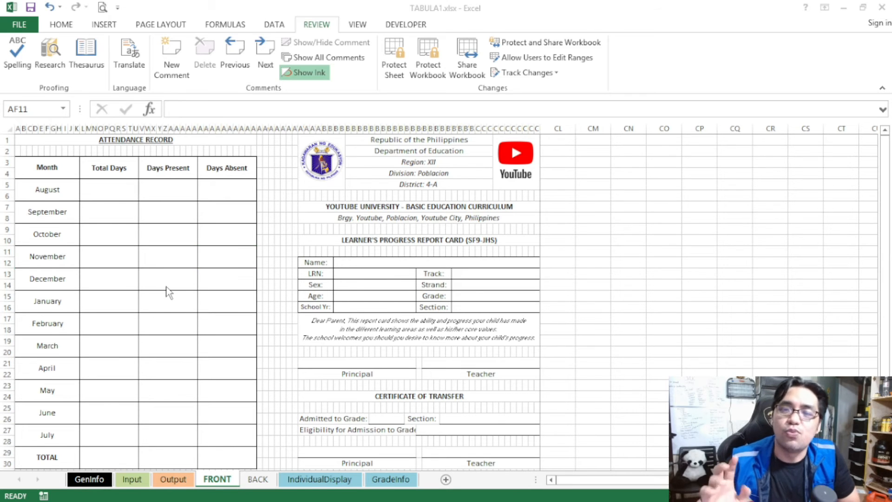
pyautogui.click(226, 263)
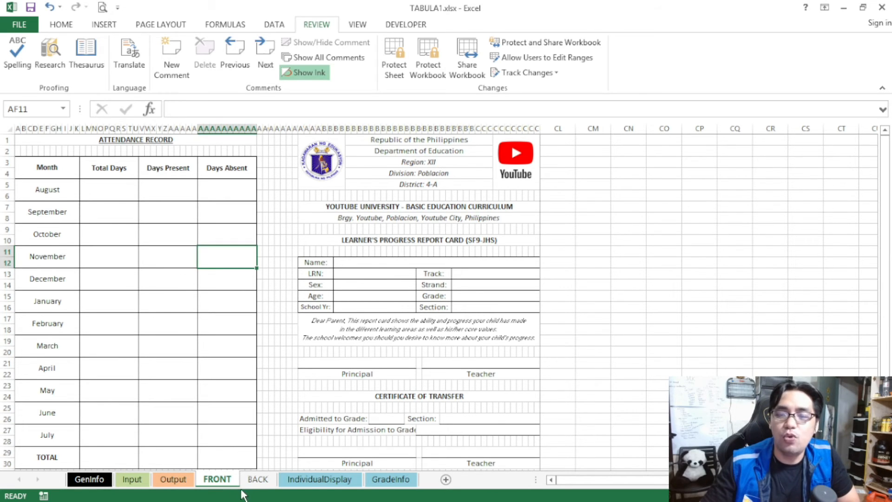
pyautogui.hotkey('ctrl', 'pageup')
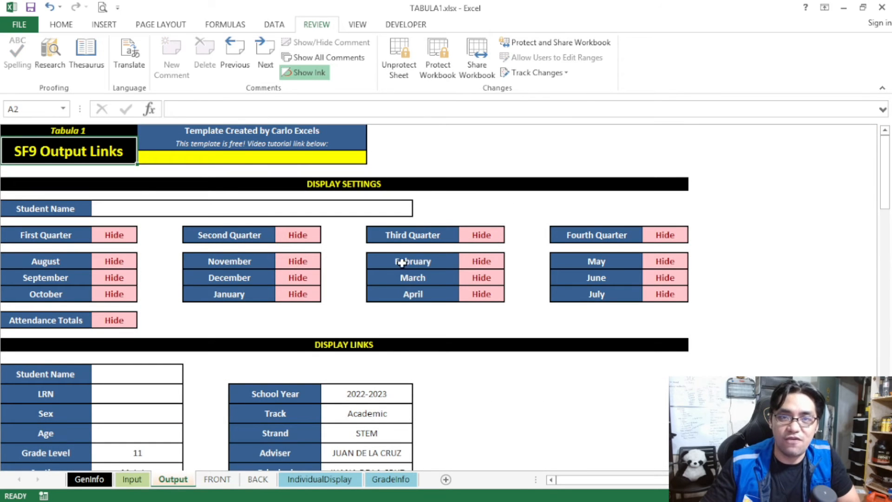
# - Link the Name cell on the FRONT sheet to the Student Name display link in Output with =Output!C19
pyautogui.click(217, 479)
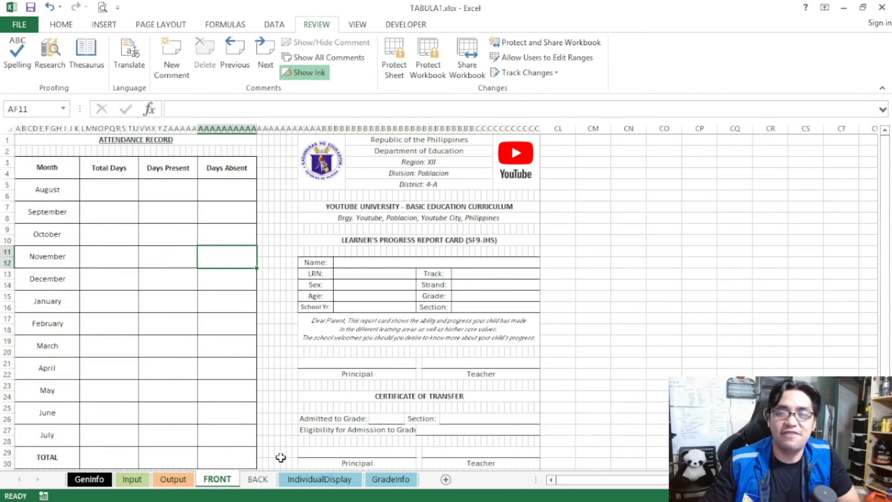
pyautogui.click(251, 238)
pyautogui.scroll(4, 253, 239)
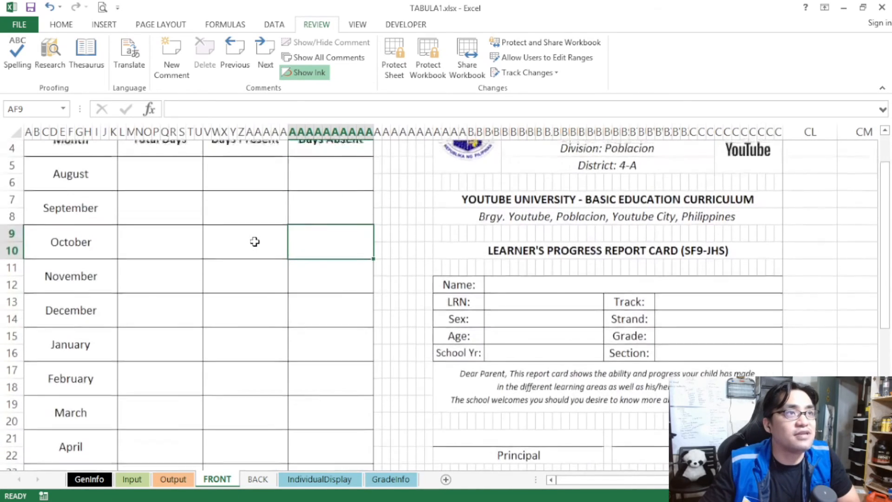
pyautogui.scroll(-1, 254, 241)
pyautogui.scroll(1, 449, 248)
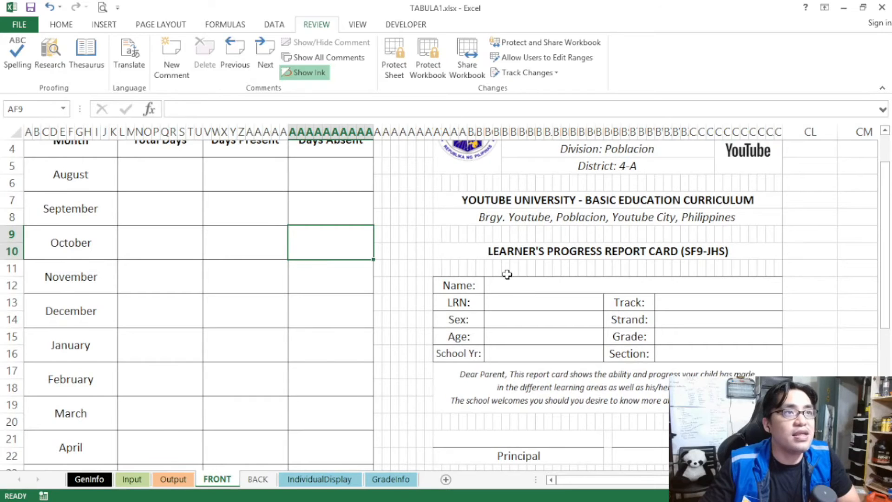
pyautogui.click(522, 284)
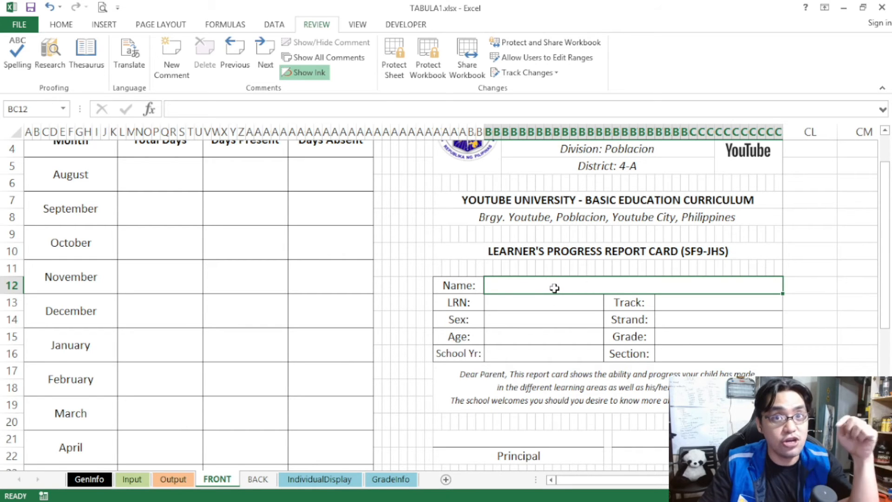
pyautogui.write('=')
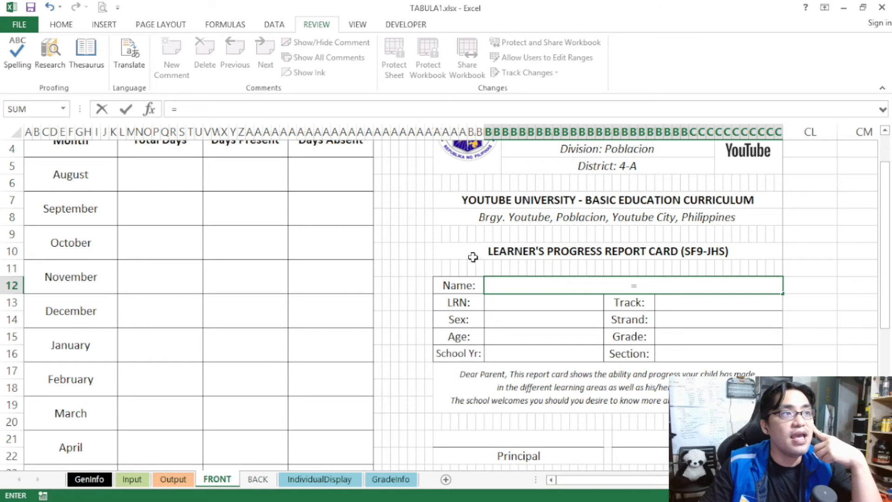
pyautogui.click(173, 479)
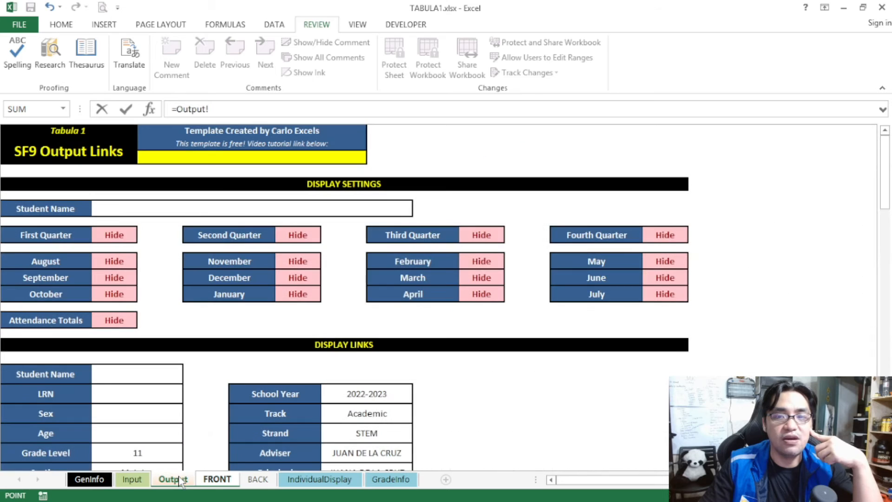
pyautogui.scroll(-2, 305, 255)
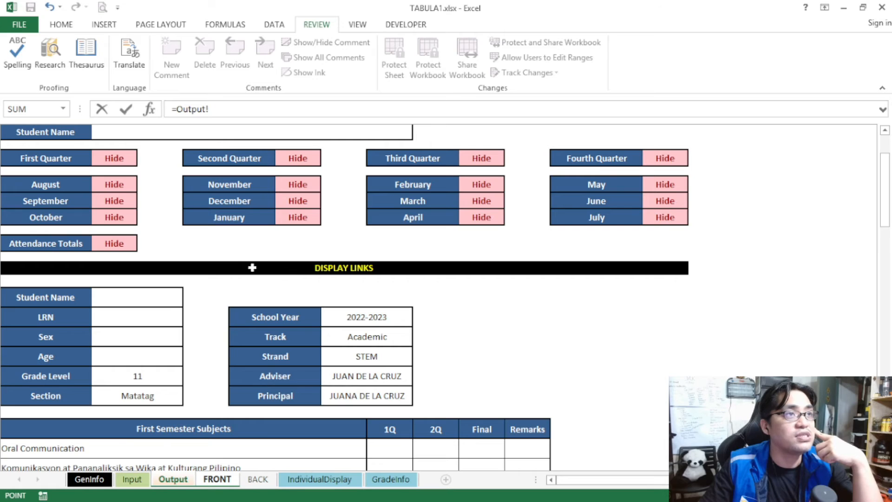
pyautogui.click(164, 299)
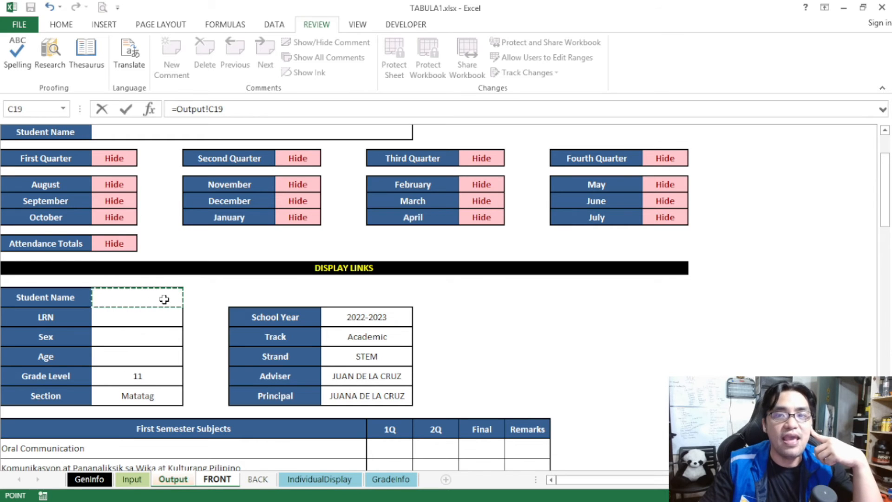
pyautogui.press('Return')
pyautogui.click(547, 285)
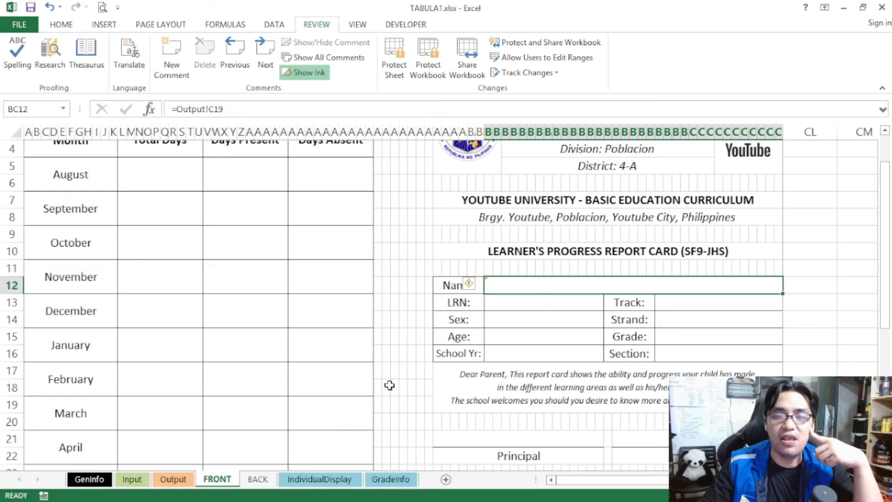
# - Choose the first listed student as the Student Name in Output's display settings and check the linked name on FRONT
pyautogui.click(173, 479)
pyautogui.click(136, 299)
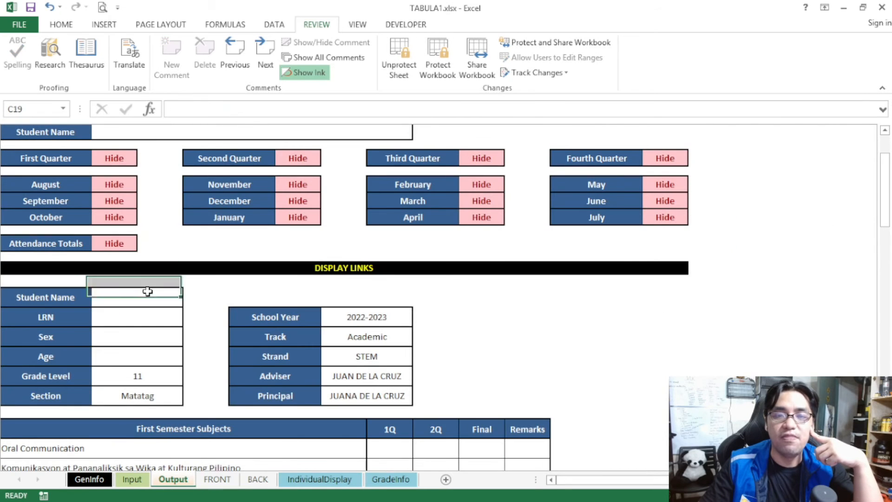
pyautogui.scroll(1, 135, 302)
pyautogui.click(399, 165)
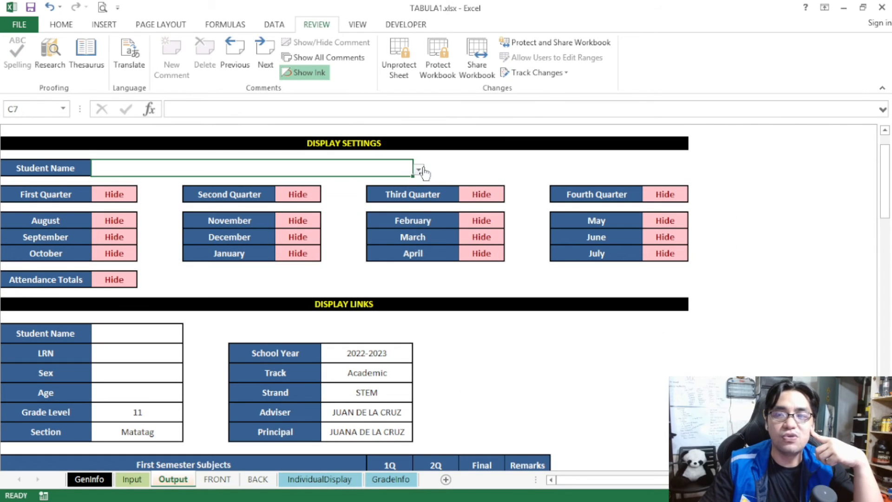
pyautogui.click(418, 170)
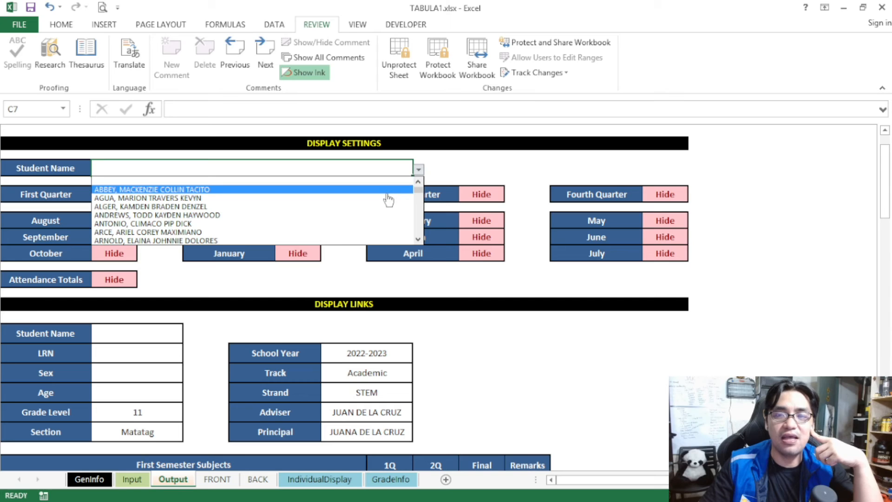
pyautogui.click(386, 190)
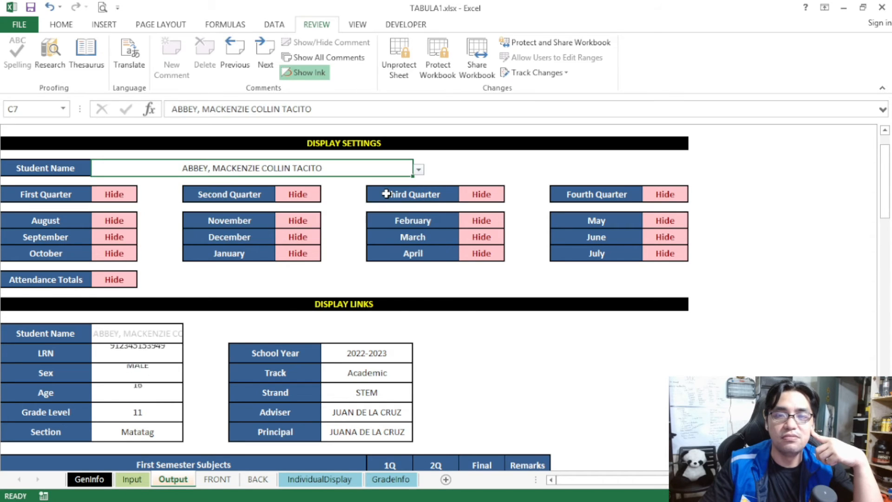
pyautogui.click(123, 333)
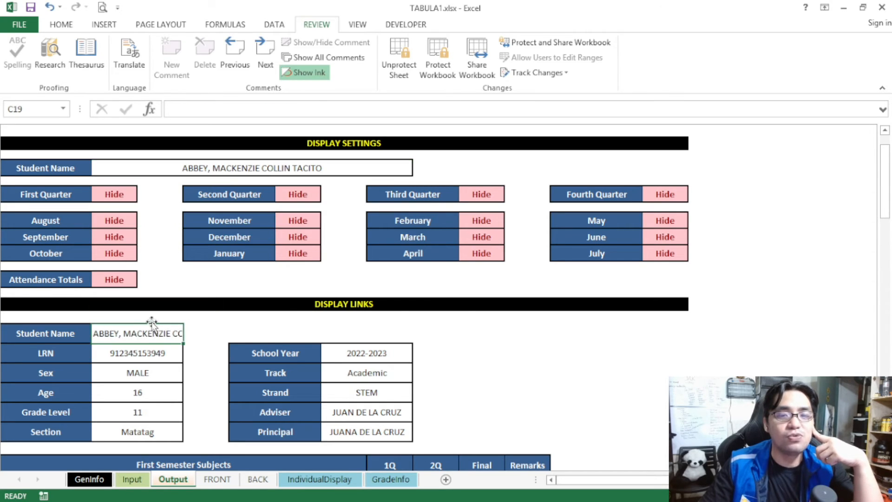
pyautogui.click(217, 479)
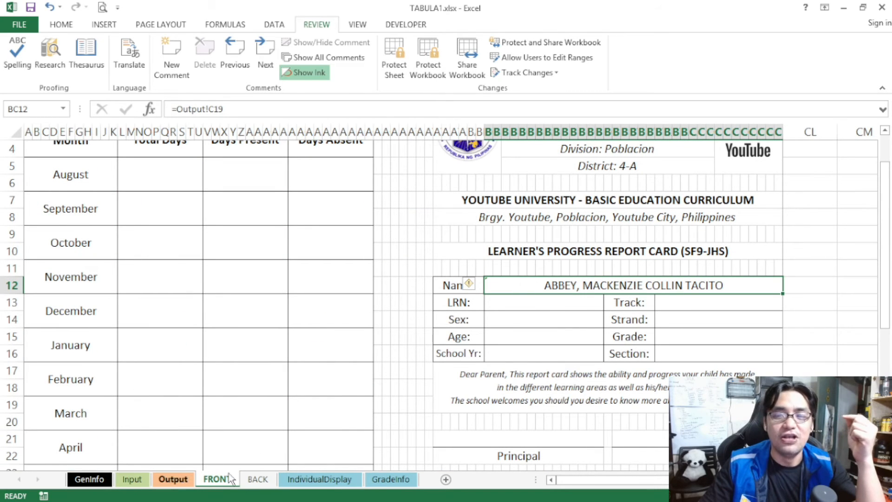
# - Link the LRN and Sex cells on FRONT to the matching LRN and Sex display links in Output
pyautogui.click(521, 307)
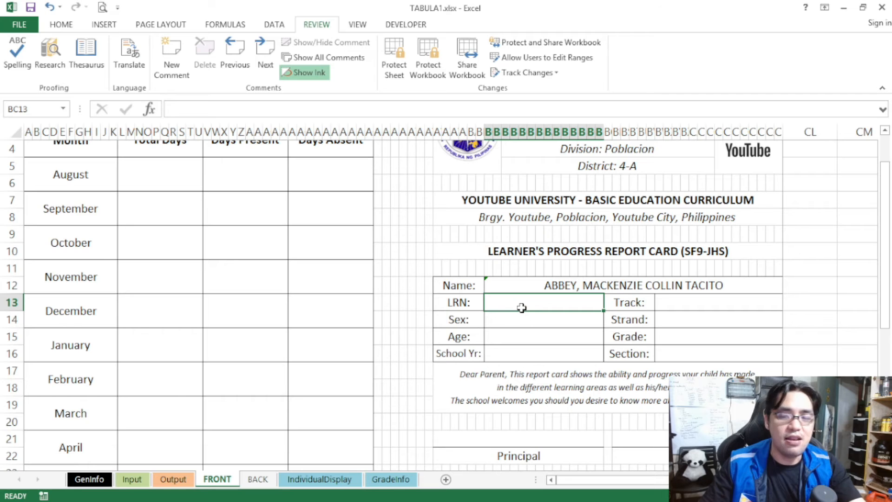
pyautogui.write('=')
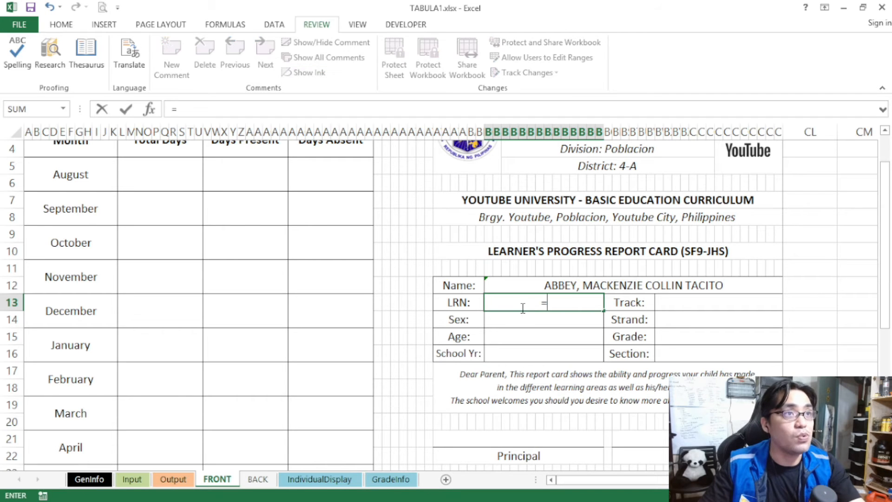
pyautogui.click(175, 479)
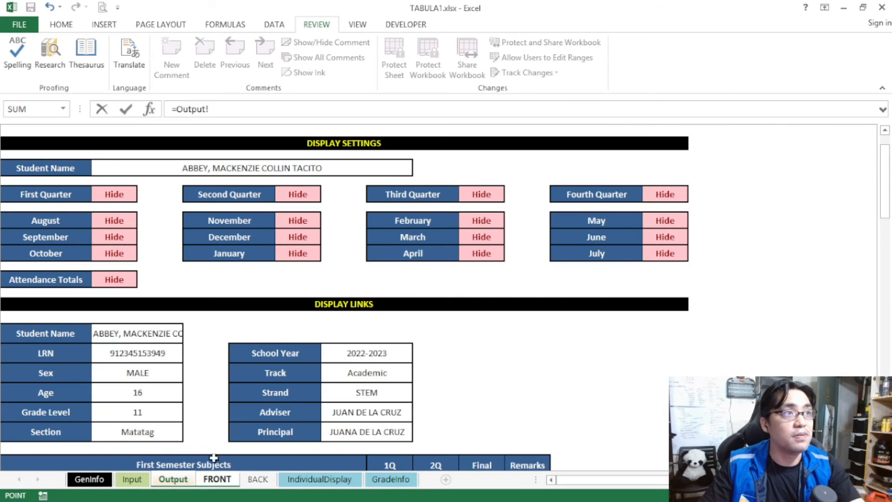
pyautogui.click(167, 353)
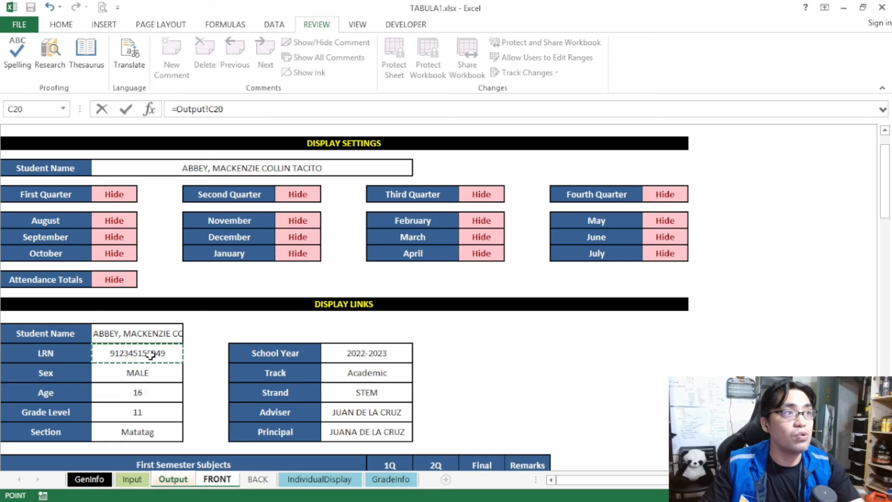
pyautogui.press('Return')
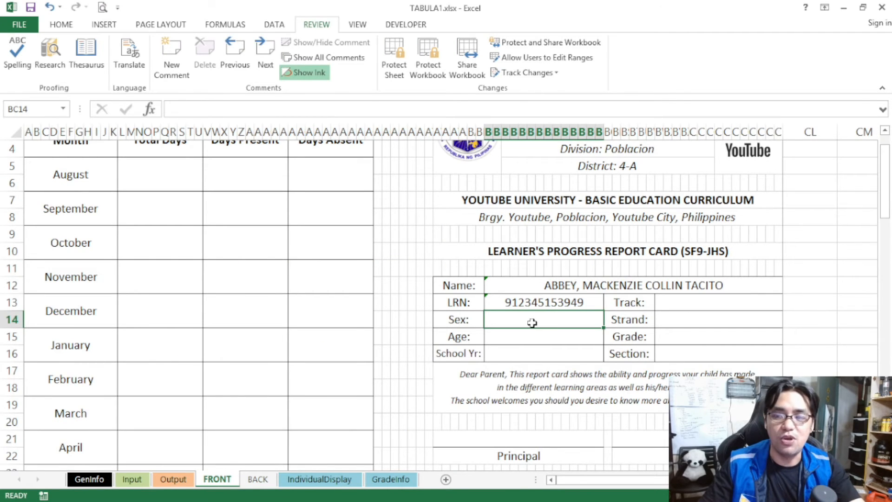
pyautogui.write('=')
pyautogui.click(174, 478)
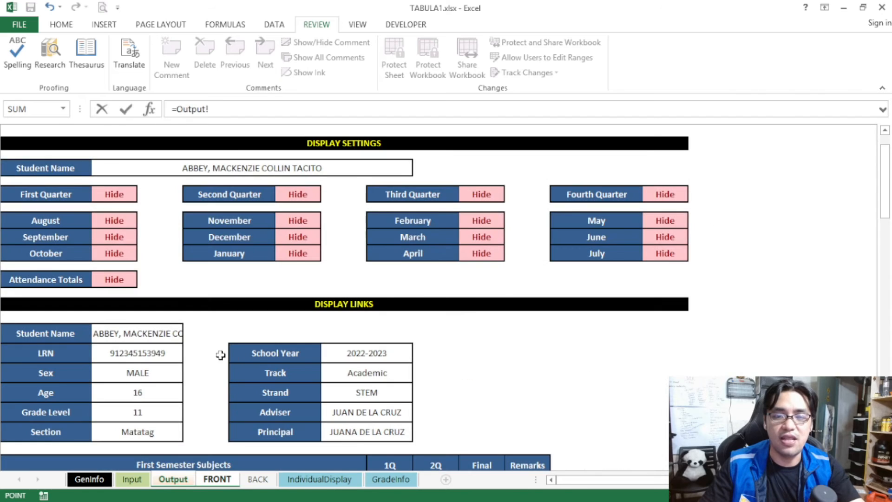
pyautogui.click(139, 374)
pyautogui.press('Return')
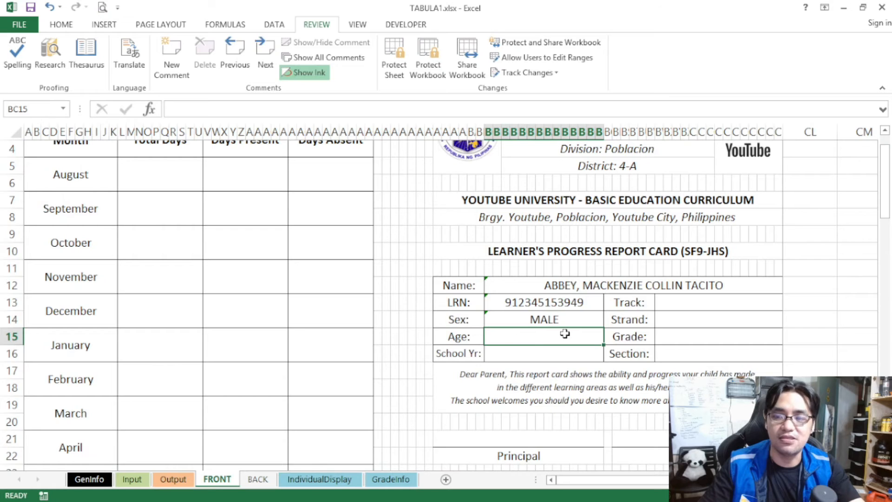
# - Link the Age and School Yr cells on FRONT to the Age and School Year display links in Output
pyautogui.write('=')
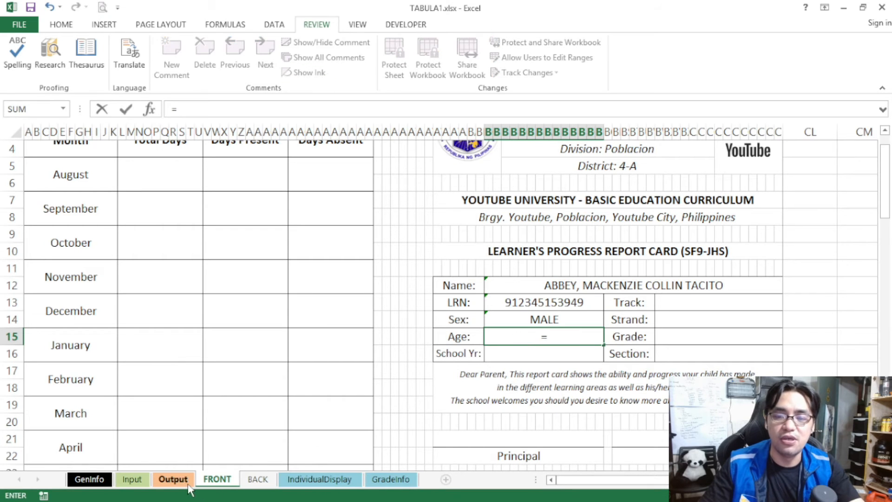
pyautogui.click(174, 479)
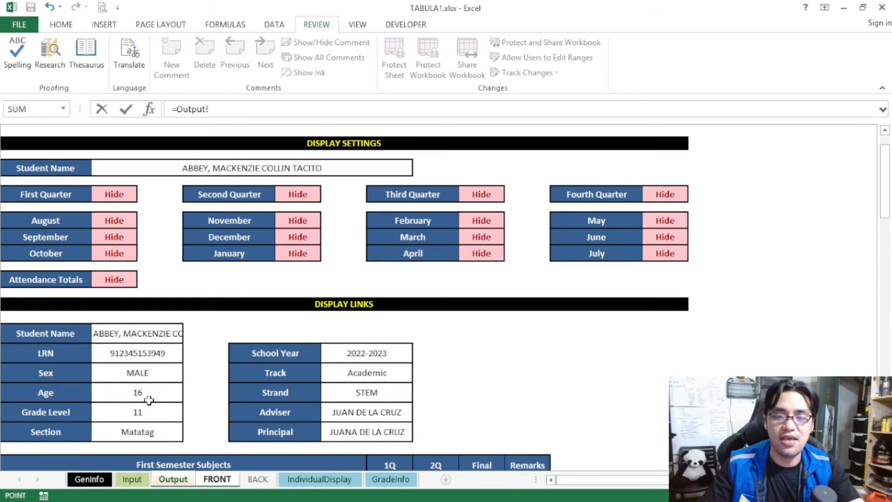
pyautogui.click(145, 394)
pyautogui.press('Return')
pyautogui.write('=')
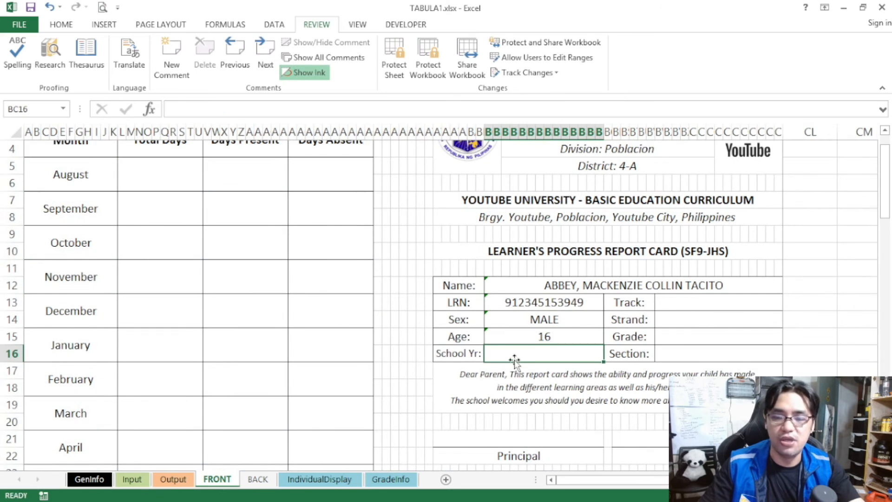
pyautogui.click(173, 479)
pyautogui.click(394, 356)
pyautogui.press('Return')
# - Link the Track and Strand cells on FRONT to the Track and Strand display links in Output
pyautogui.click(664, 304)
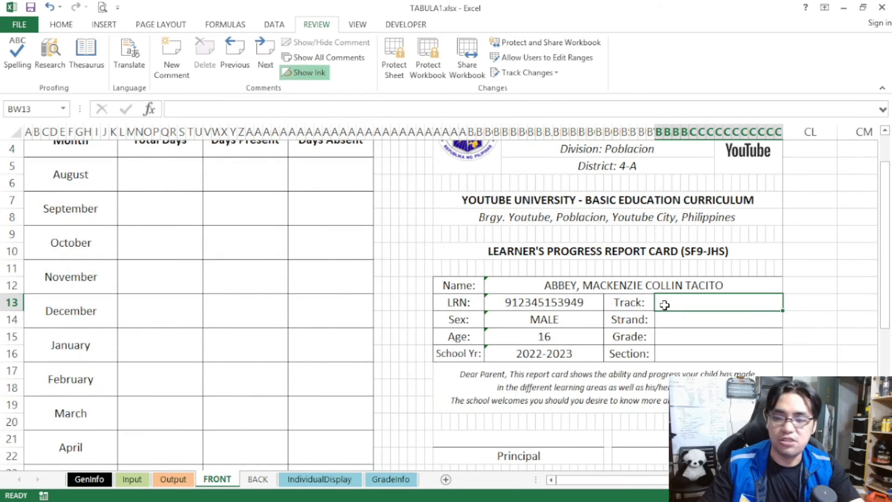
pyautogui.write('=')
pyautogui.click(173, 479)
pyautogui.click(380, 373)
pyautogui.press('Return')
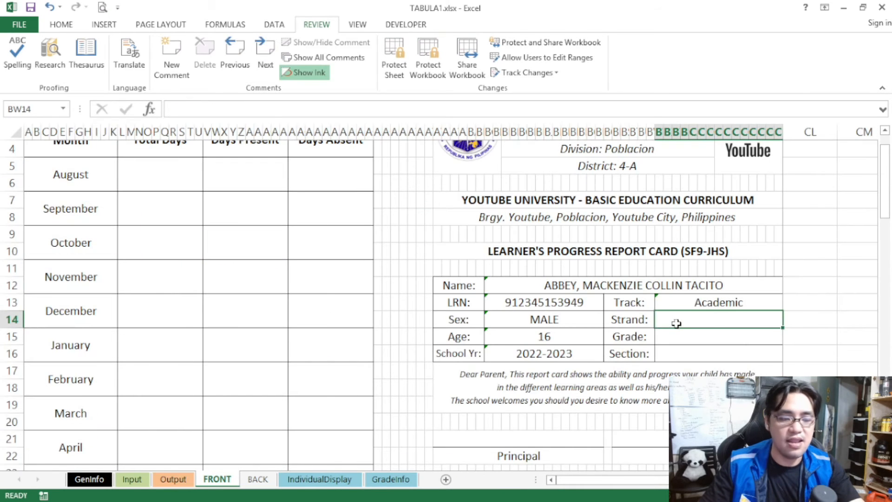
pyautogui.write('=')
pyautogui.click(172, 479)
pyautogui.click(381, 392)
pyautogui.press('Return')
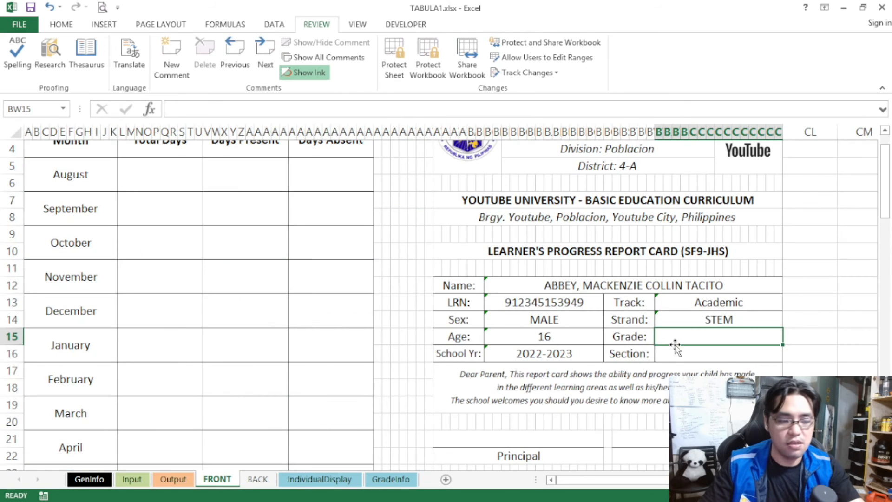
# - Link the Grade and Section cells on FRONT to the Grade Level and Section display links in Output
pyautogui.write('=')
pyautogui.click(173, 479)
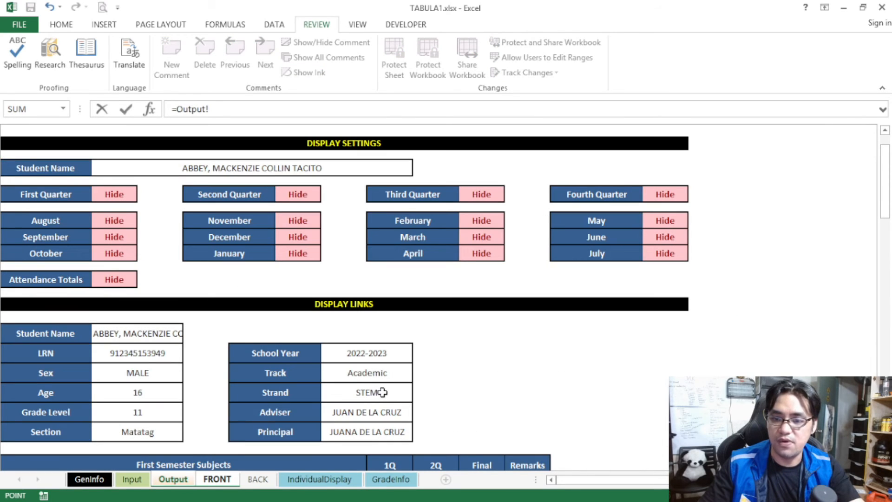
pyautogui.click(153, 412)
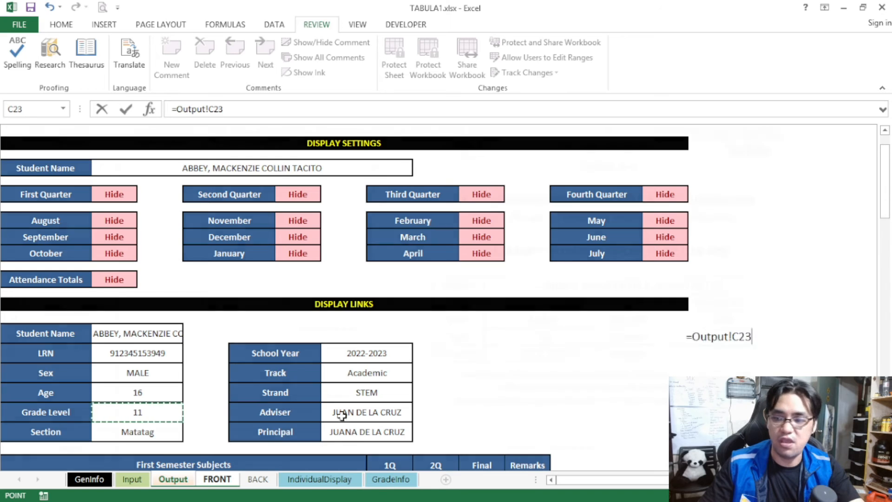
pyautogui.press('Return')
pyautogui.write('=')
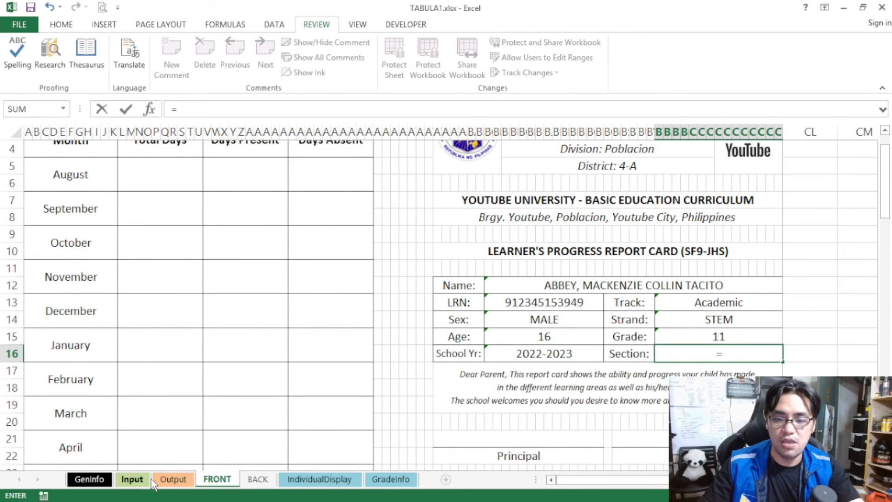
pyautogui.click(173, 479)
pyautogui.click(137, 433)
pyautogui.press('Return')
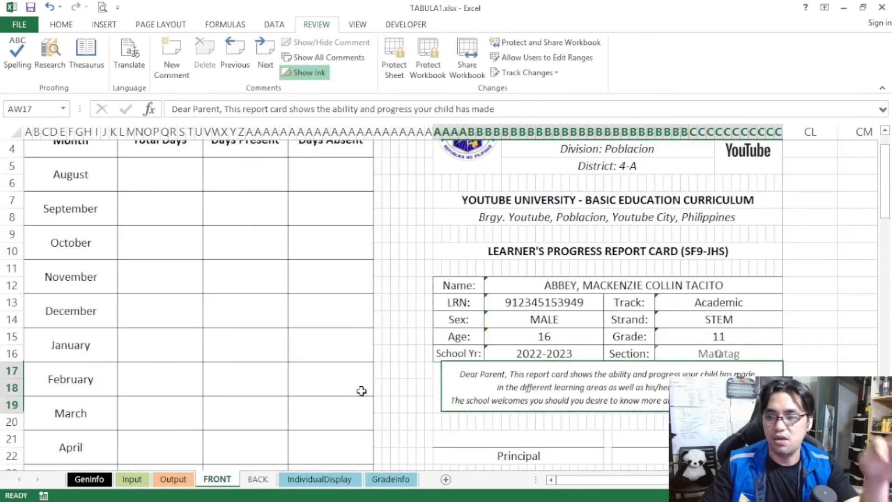
# - Link the signature cell above Principal, below the parent message on FRONT, to the Principal display link in Output
pyautogui.moveTo(467, 288); pyautogui.dragTo(610, 340)
pyautogui.scroll(-1, 586, 352)
pyautogui.click(523, 392)
pyautogui.write('=')
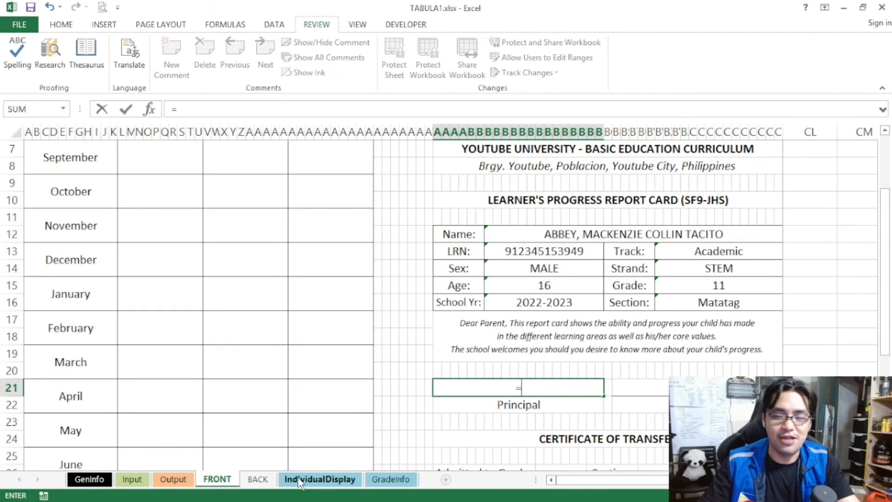
pyautogui.click(173, 479)
pyautogui.click(367, 431)
pyautogui.press('Return')
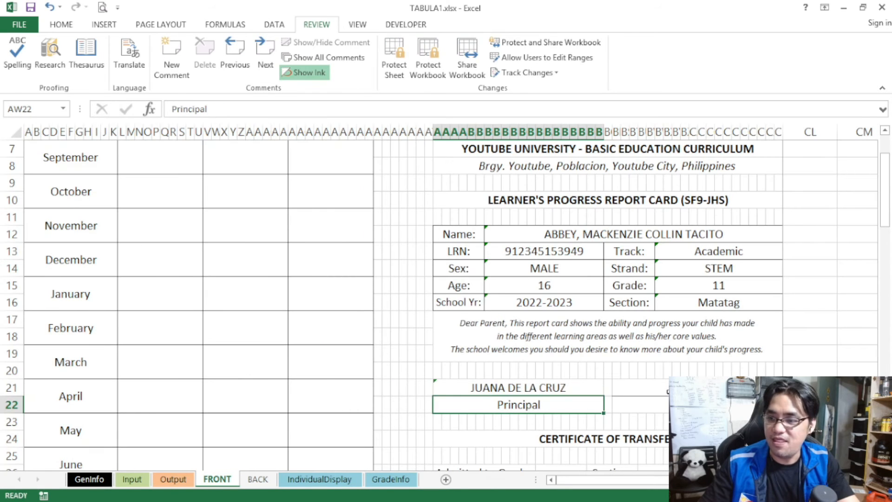
# - Link the signature cell above Teacher on FRONT to the Adviser display link in Output
pyautogui.click(641, 390)
pyautogui.write('=')
pyautogui.click(173, 479)
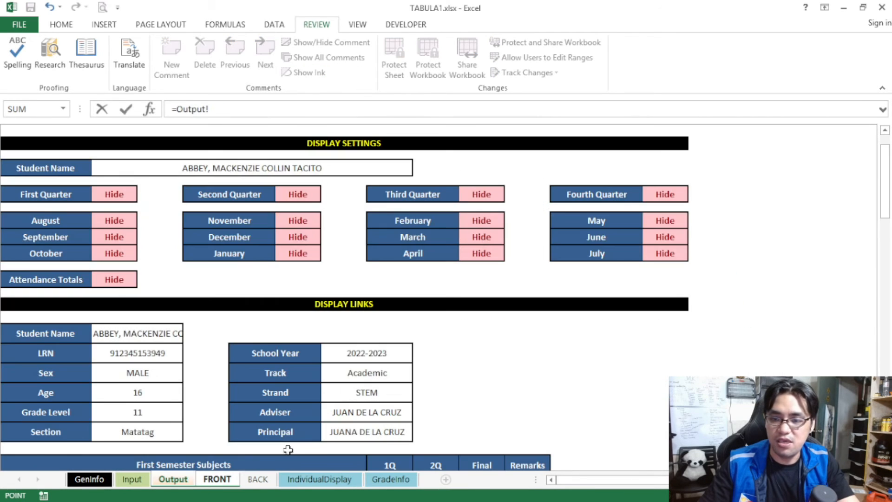
pyautogui.click(380, 419)
pyautogui.press('Return')
pyautogui.scroll(1, 446, 383)
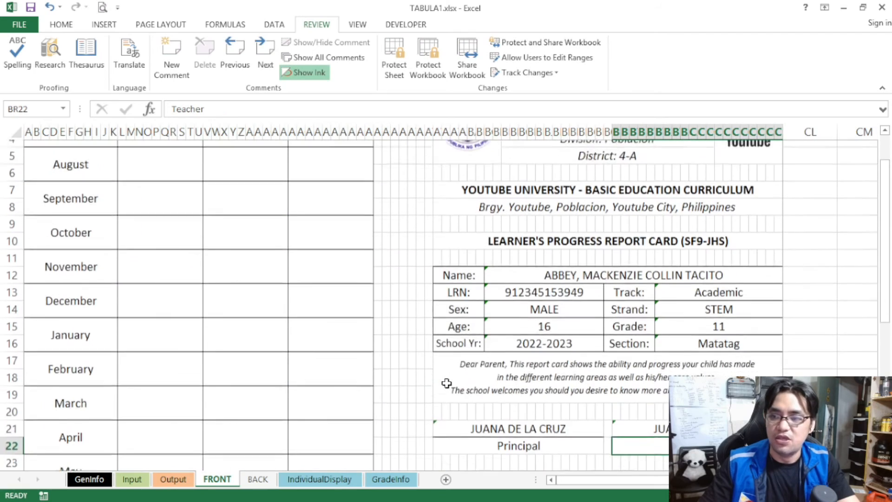
pyautogui.scroll(-1, 528, 270)
pyautogui.moveTo(461, 222); pyautogui.dragTo(462, 428)
# - Choose the third student in the Student Name list of the Output sheet's display settings and highlight the display links
pyautogui.click(180, 481)
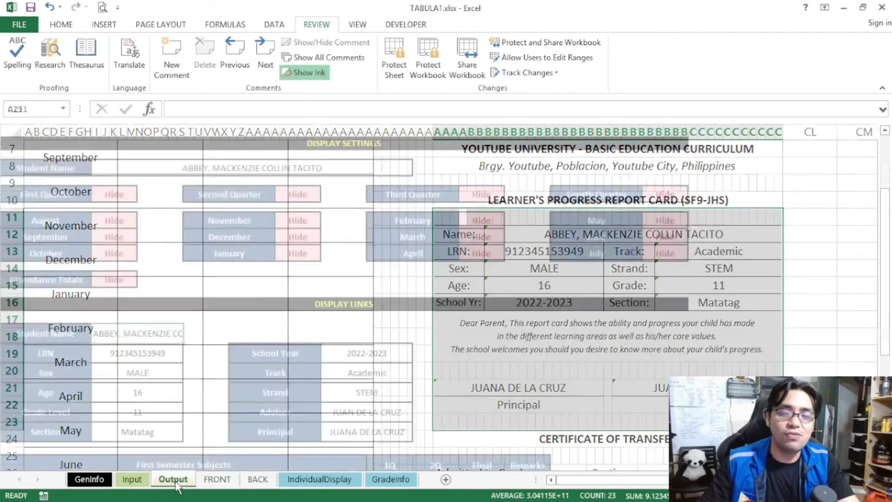
pyautogui.scroll(1, 297, 301)
pyautogui.click(358, 215)
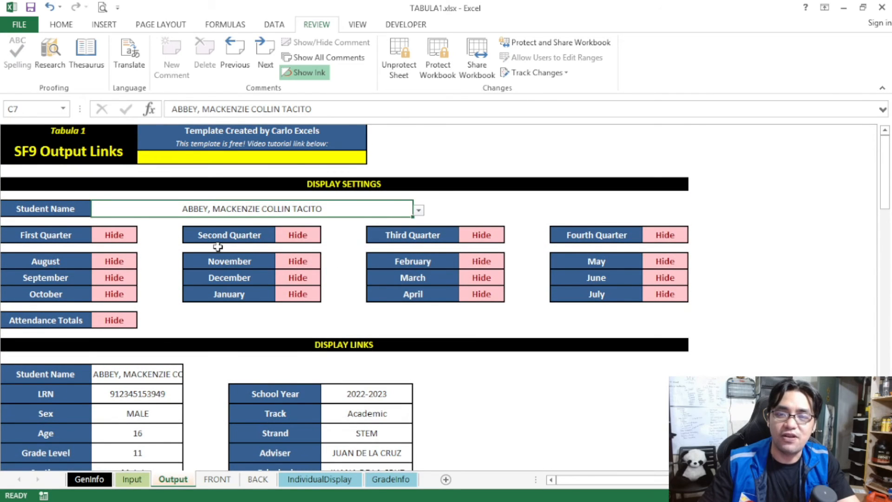
pyautogui.scroll(-1, 279, 204)
pyautogui.hotkey('alt', 'Down')
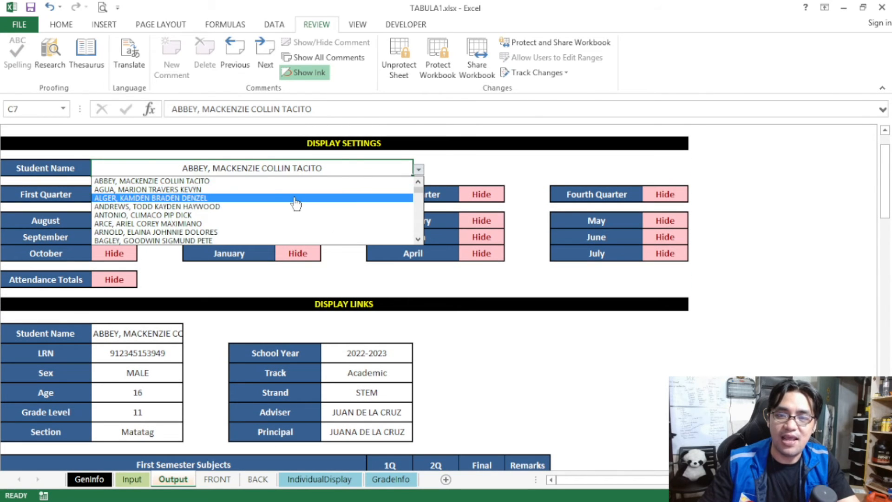
pyautogui.click(299, 197)
pyautogui.moveTo(116, 334); pyautogui.dragTo(400, 434)
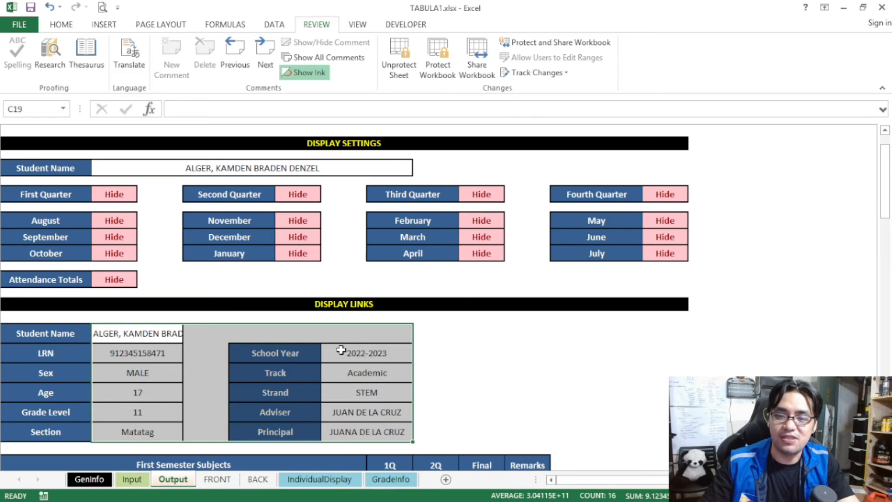
# - Examine the learner details and signatories on FRONT for the chosen student, including the sheet's print preview
pyautogui.click(217, 478)
pyautogui.click(487, 235)
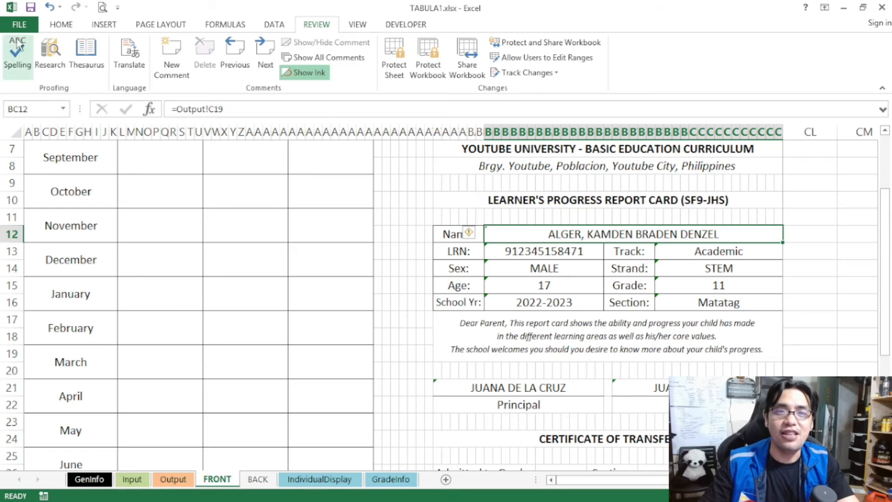
pyautogui.click(11, 26)
pyautogui.click(31, 185)
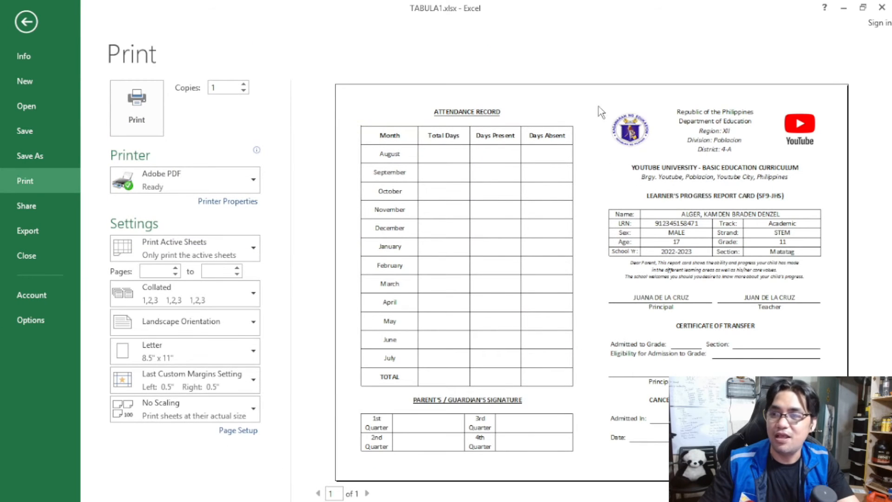
pyautogui.click(24, 21)
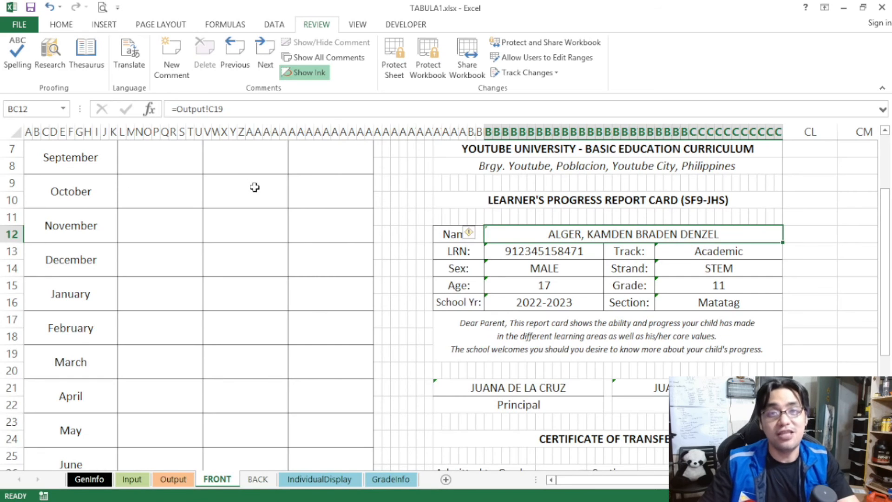
pyautogui.keyDown('ctrl'); pyautogui.scroll(-4, 249, 203); pyautogui.keyUp('ctrl')
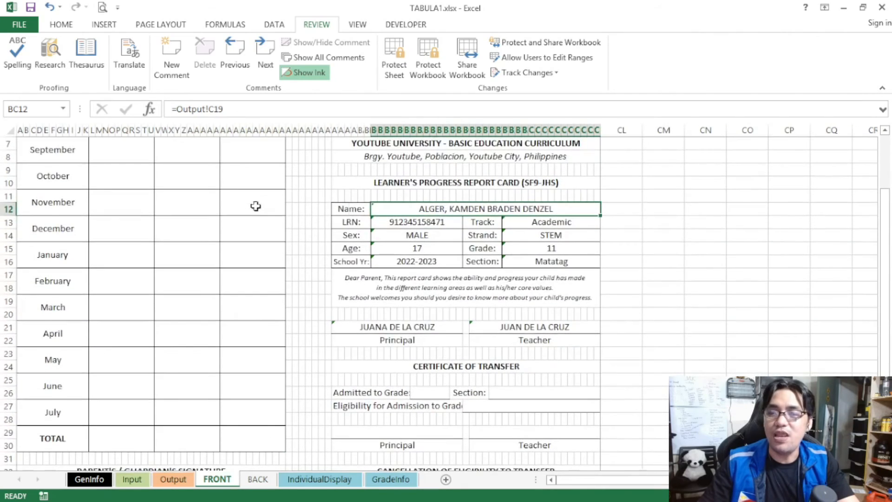
pyautogui.moveTo(394, 220); pyautogui.dragTo(534, 385)
pyautogui.scroll(1, 411, 288)
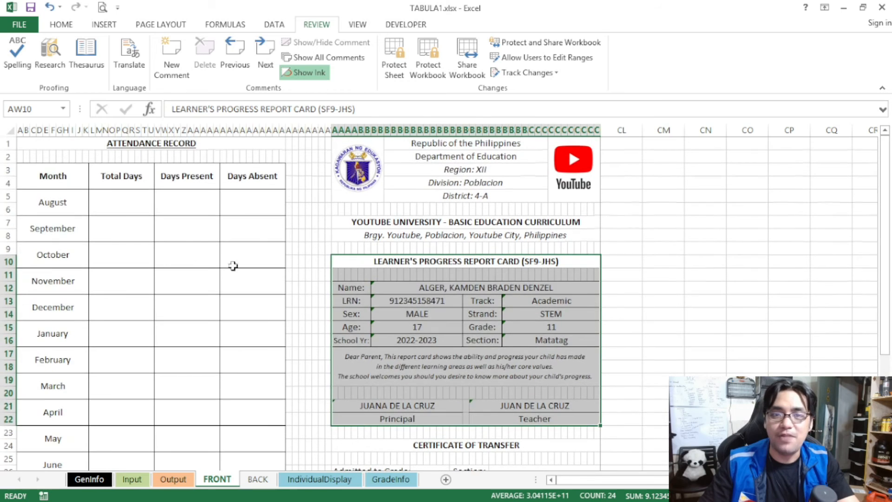
# - Link August's Total Days cell in the FRONT attendance record to the August Total cell (C74) in Output
pyautogui.click(124, 200)
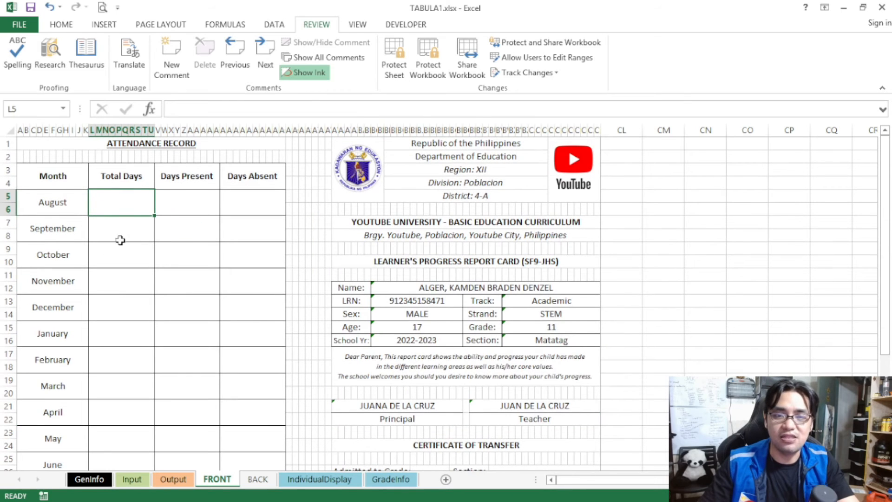
pyautogui.write('=')
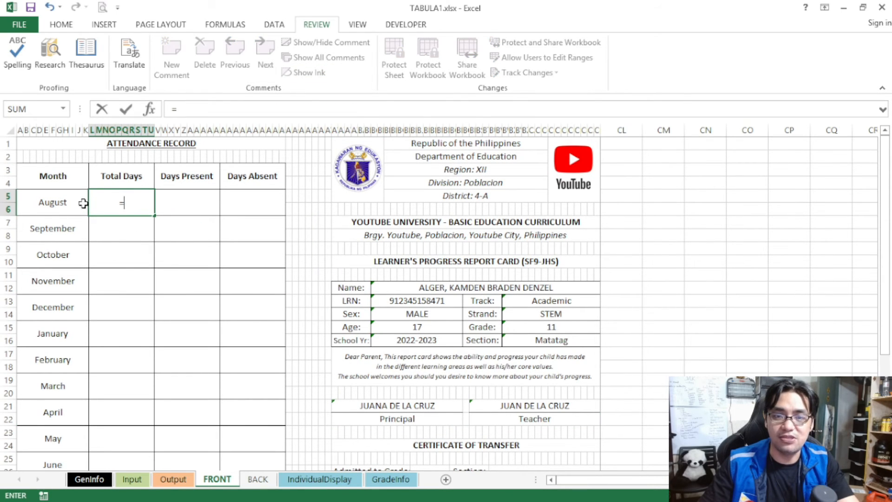
pyautogui.click(172, 479)
pyautogui.scroll(-5, 151, 245)
pyautogui.scroll(-13, 151, 245)
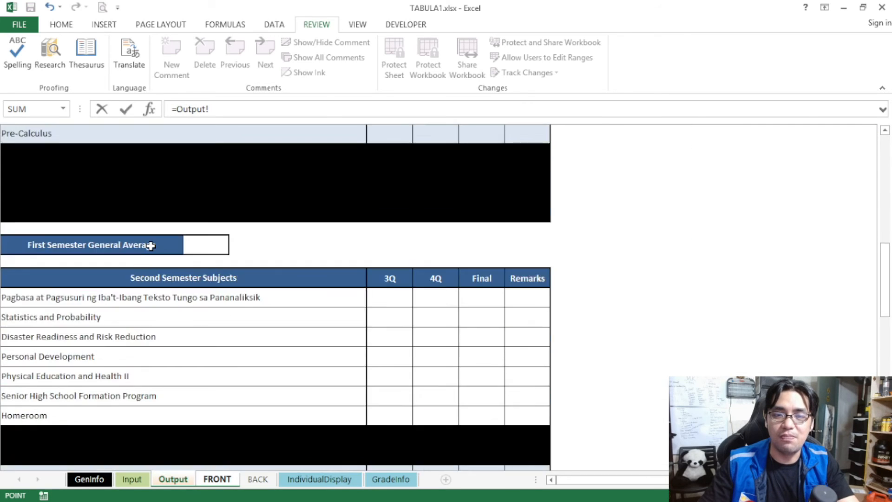
pyautogui.click(119, 208)
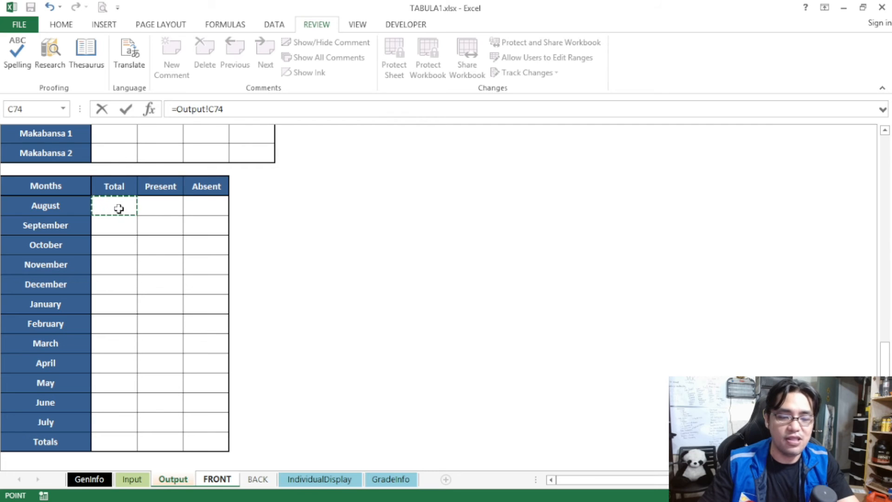
pyautogui.press('Return')
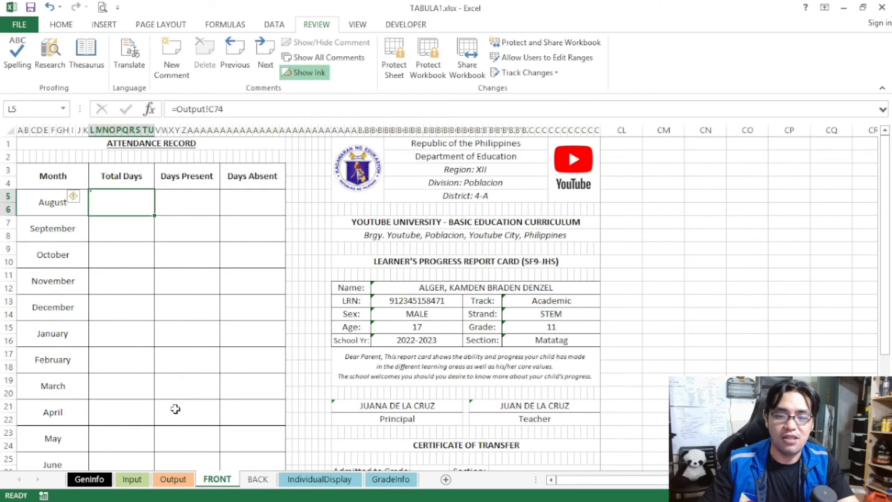
# - Link August's Days Present and Days Absent cells on FRONT to the August Present and Absent cells in Output
pyautogui.doubleClick(207, 195)
pyautogui.write('=')
pyautogui.click(177, 482)
pyautogui.click(166, 206)
pyautogui.press('Return')
pyautogui.click(255, 211)
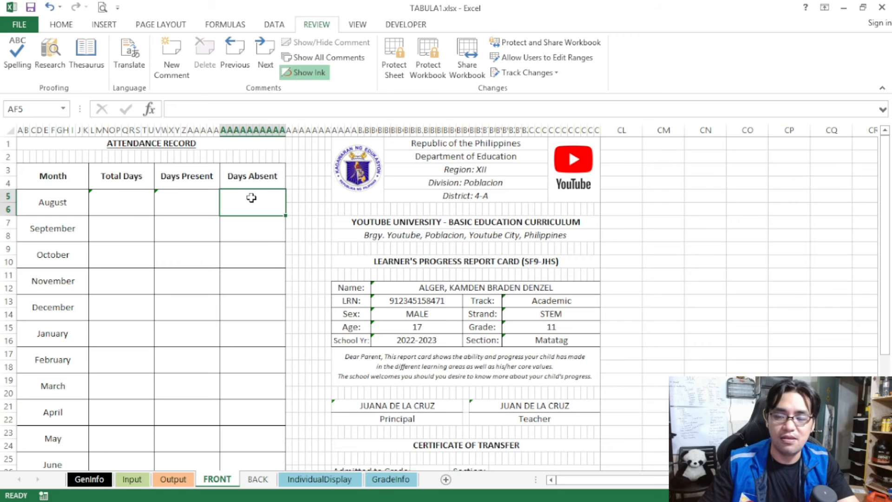
pyautogui.write('=')
pyautogui.click(172, 482)
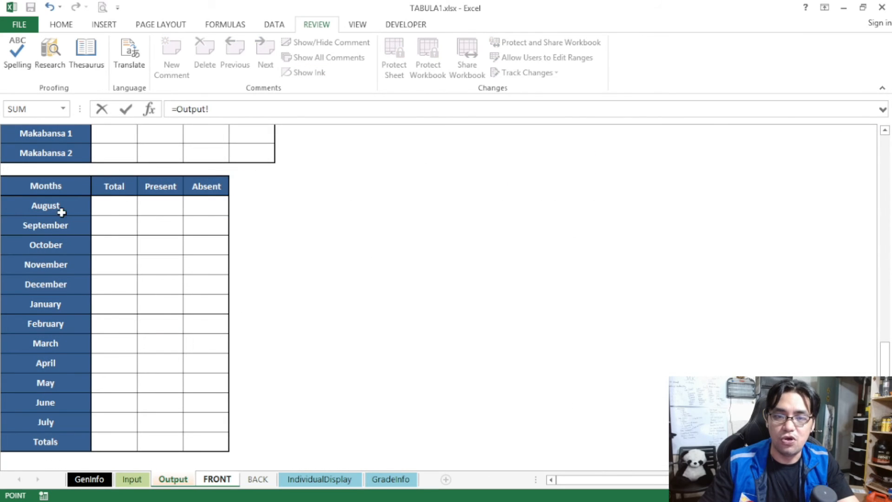
pyautogui.click(217, 210)
pyautogui.press('Return')
# - Link September's Total Days and Days Present cells on FRONT to the September attendance cells in Output
pyautogui.click(119, 238)
pyautogui.write('=')
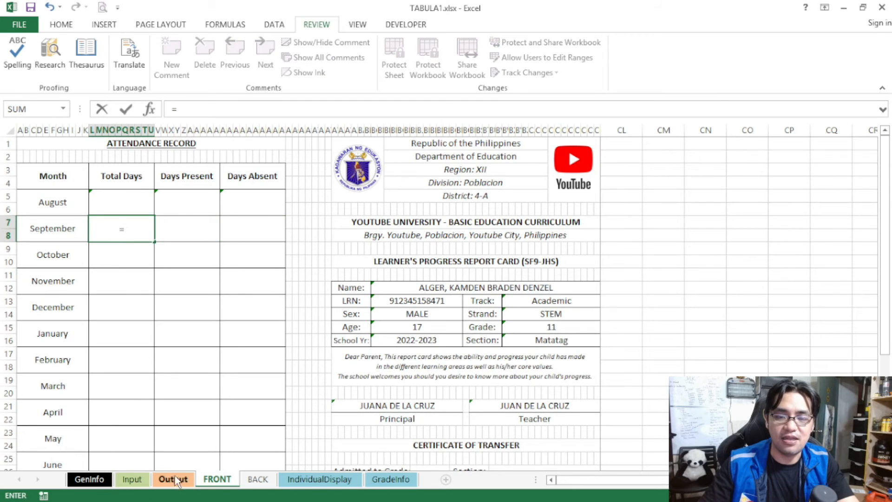
pyautogui.click(173, 479)
pyautogui.click(121, 230)
pyautogui.press('Return')
pyautogui.click(188, 228)
pyautogui.write('=')
pyautogui.click(173, 479)
pyautogui.click(205, 227)
pyautogui.press('Return')
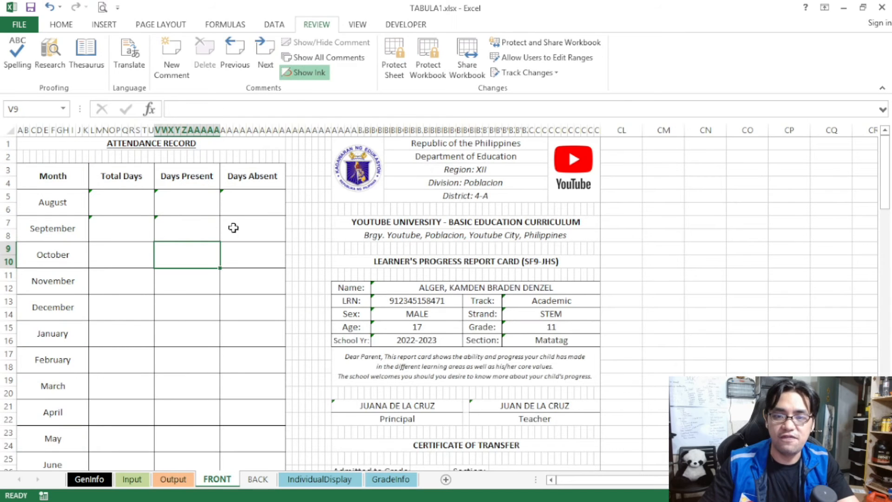
# - Link September's Days Absent cell on FRONT to the September Absent cell in Output
pyautogui.click(234, 228)
pyautogui.write('=')
pyautogui.click(173, 478)
pyautogui.click(216, 227)
pyautogui.press('Return')
# - Look over the Core Subjects rows and the quarter, final and remarks columns on the BACK sheet
pyautogui.hotkey('ctrl', 'pagedown')
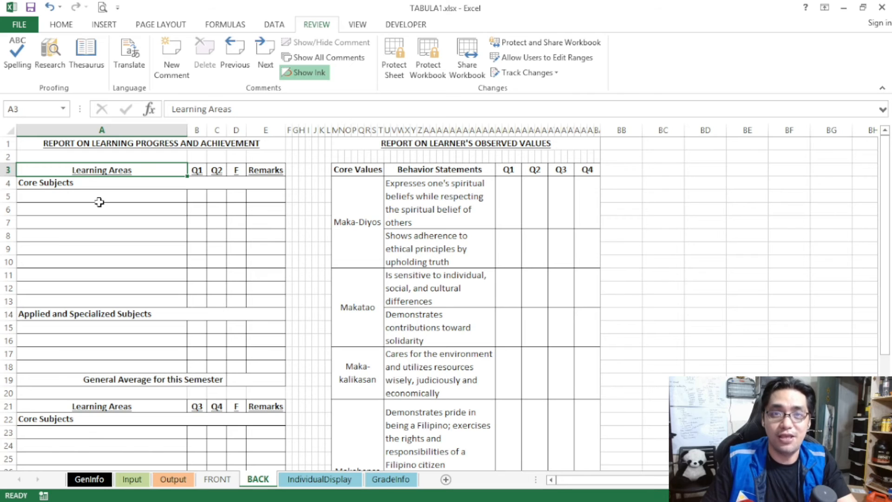
pyautogui.moveTo(91, 197); pyautogui.dragTo(276, 288)
pyautogui.moveTo(199, 194); pyautogui.dragTo(276, 289)
pyautogui.scroll(-1, 198, 300)
pyautogui.scroll(-2, 163, 300)
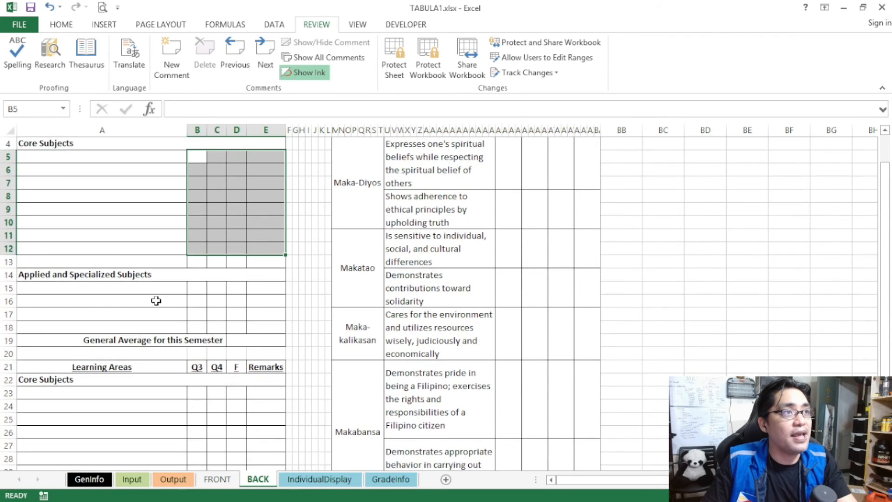
pyautogui.scroll(3, 166, 301)
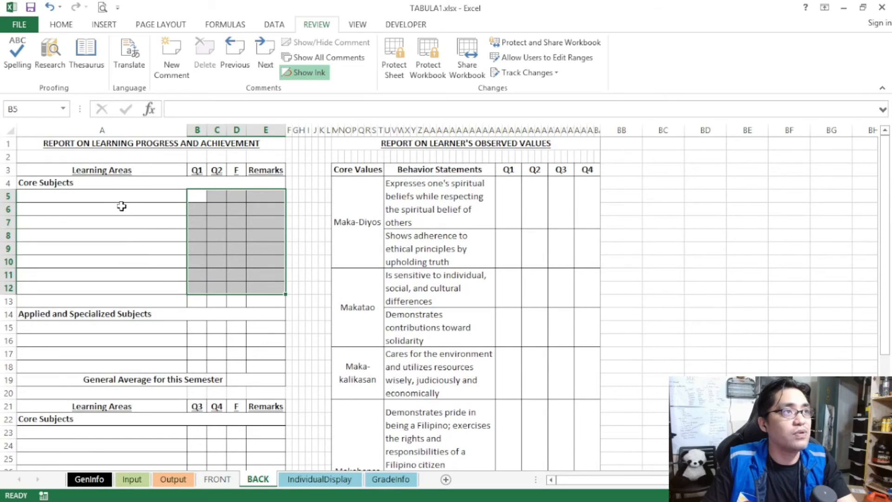
# - Link the first Core Subjects row (A5) on BACK to Oral Communication (A27) in Output's First Semester Subjects
pyautogui.click(113, 195)
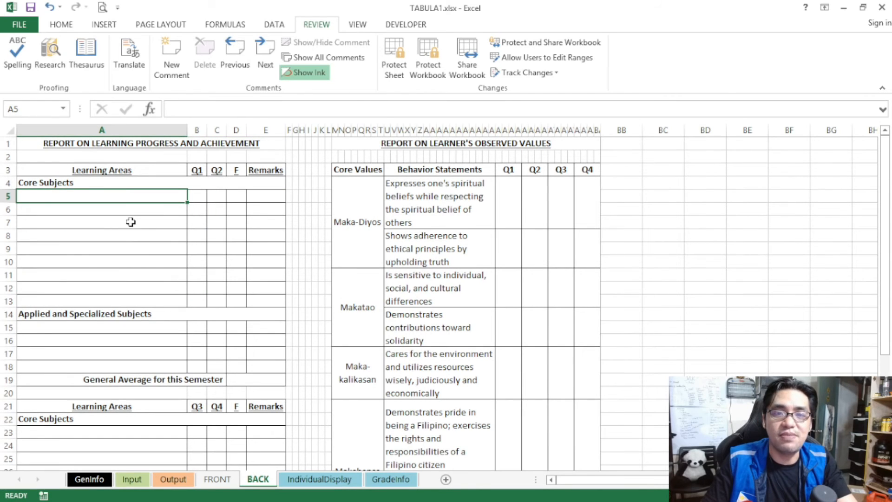
pyautogui.write('=')
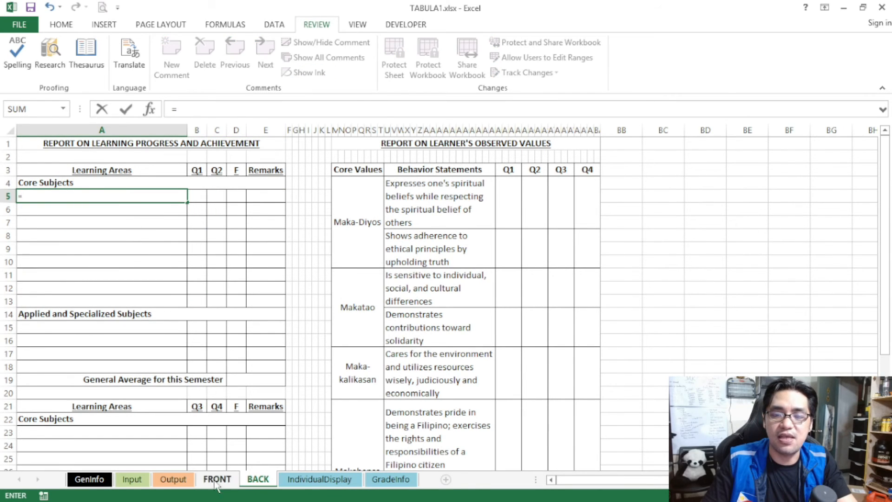
pyautogui.click(173, 479)
pyautogui.scroll(5, 143, 255)
pyautogui.scroll(8, 143, 255)
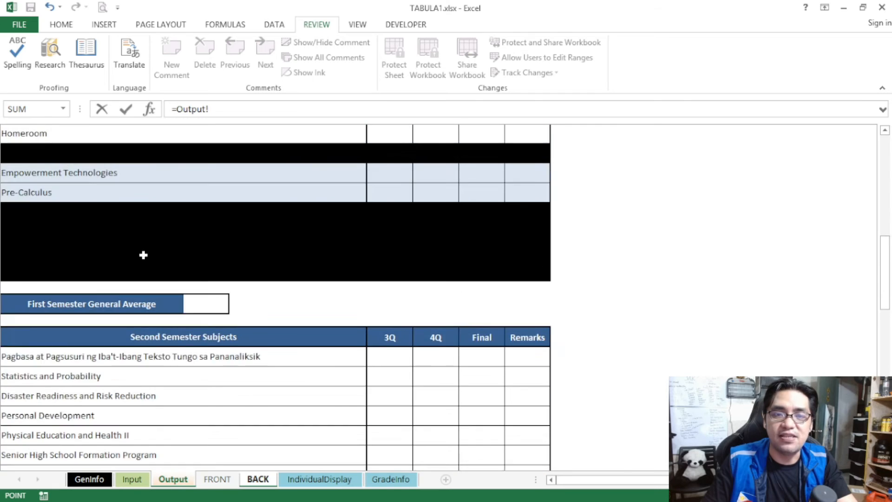
pyautogui.click(112, 226)
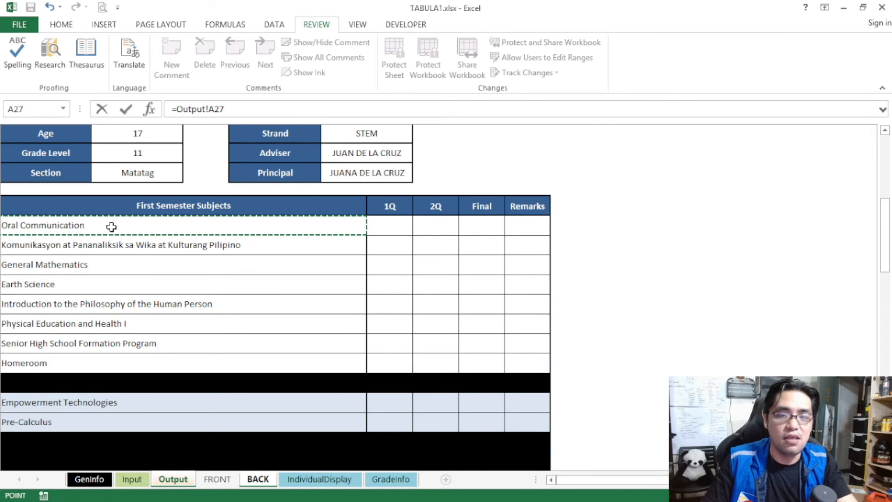
pyautogui.press('Return')
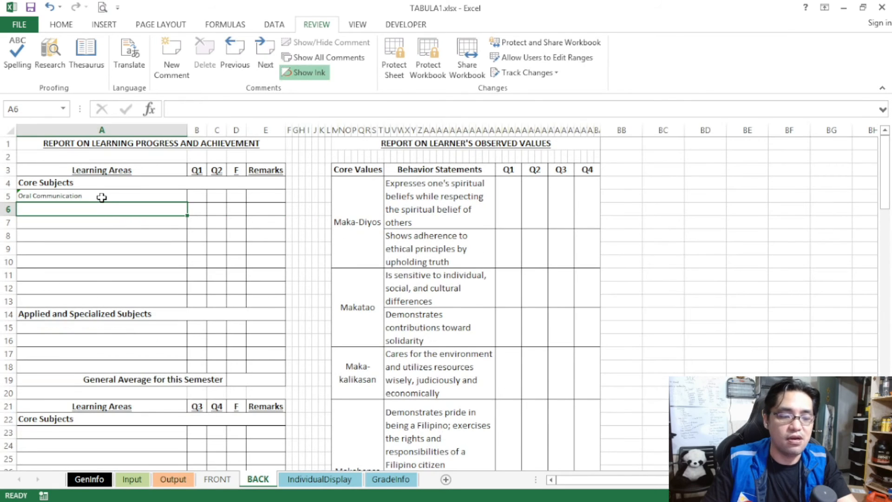
# - Link cells A6 and A7 on BACK to Komunikasyon at Pananaliksik sa Wika at Kulturang Pilipino and General Mathematics in Output
pyautogui.write('=')
pyautogui.click(173, 479)
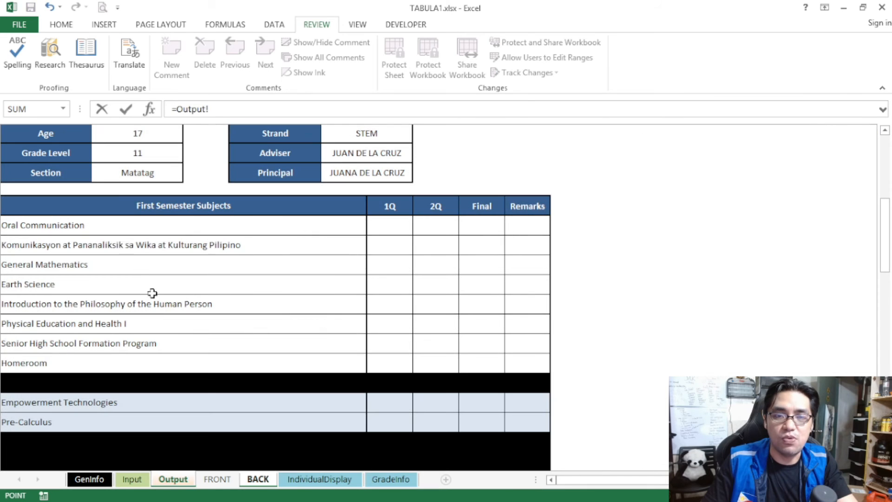
pyautogui.click(111, 249)
pyautogui.press('Return')
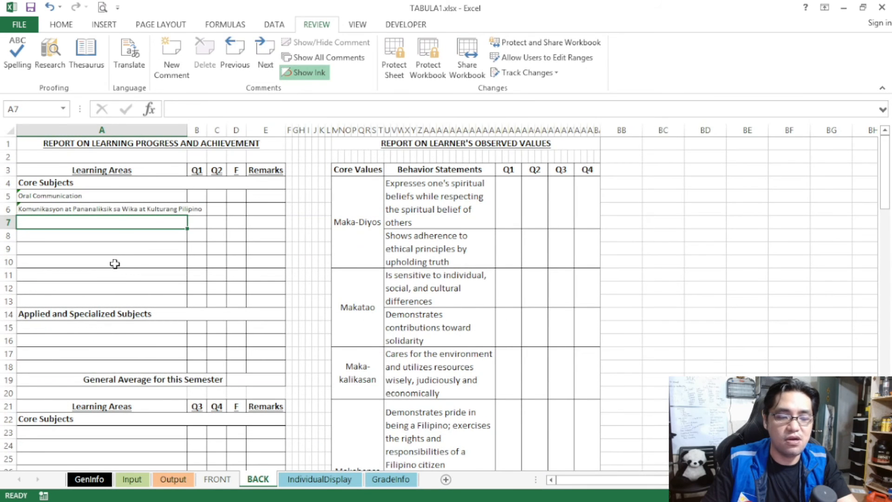
pyautogui.write('=')
pyautogui.click(173, 478)
pyautogui.click(95, 258)
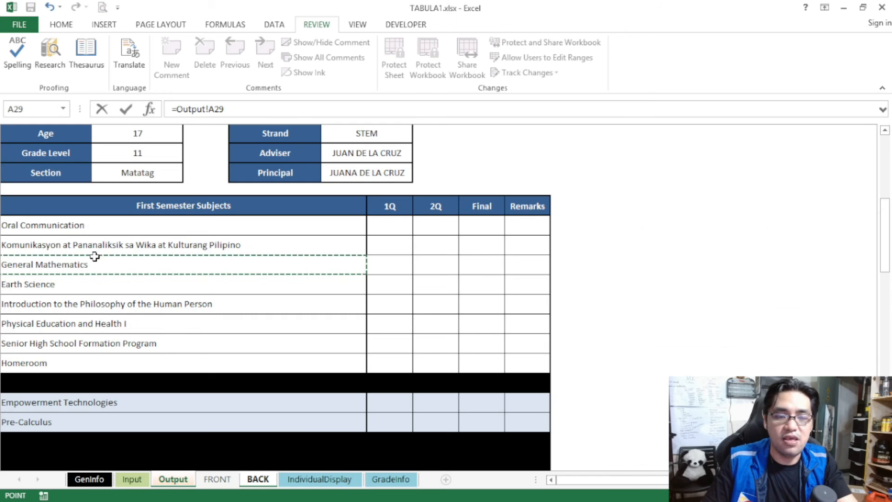
pyautogui.press('Return')
# - Link cell A8 under Core Subjects on BACK to Earth Science in Output's First Semester Subjects
pyautogui.write('=')
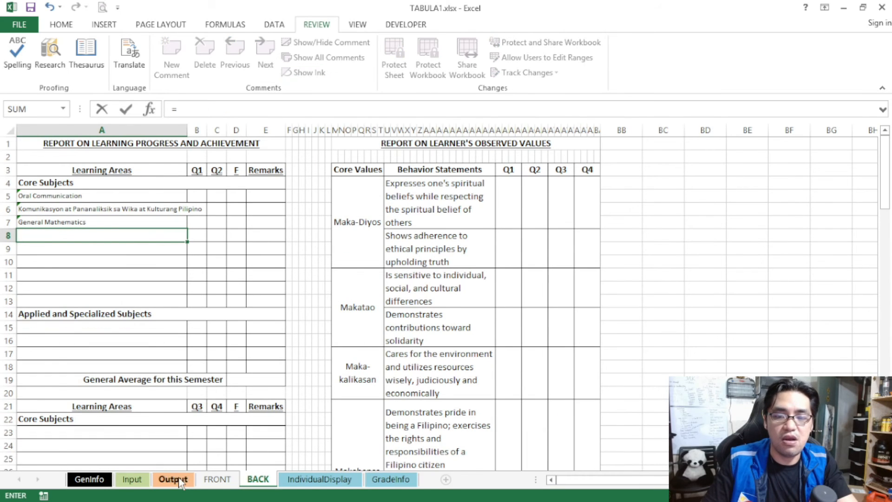
pyautogui.click(173, 479)
pyautogui.click(81, 283)
pyautogui.press('Return')
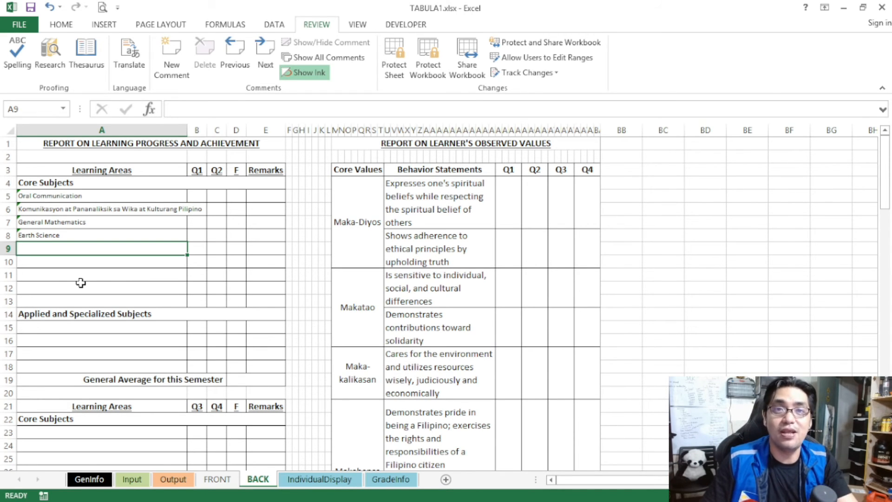
# - Look over the display settings and links on Output and the attendance and grade areas on FRONT and BACK
pyautogui.hotkey('ctrl', 'pageup')
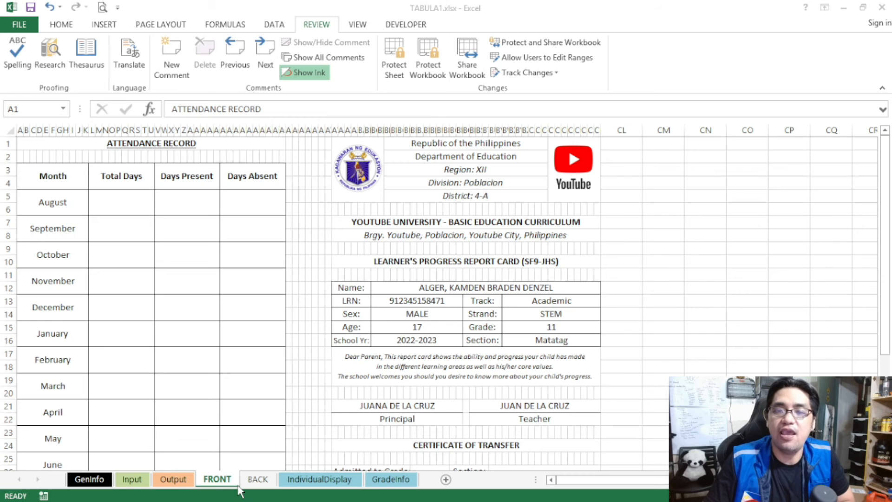
pyautogui.click(173, 479)
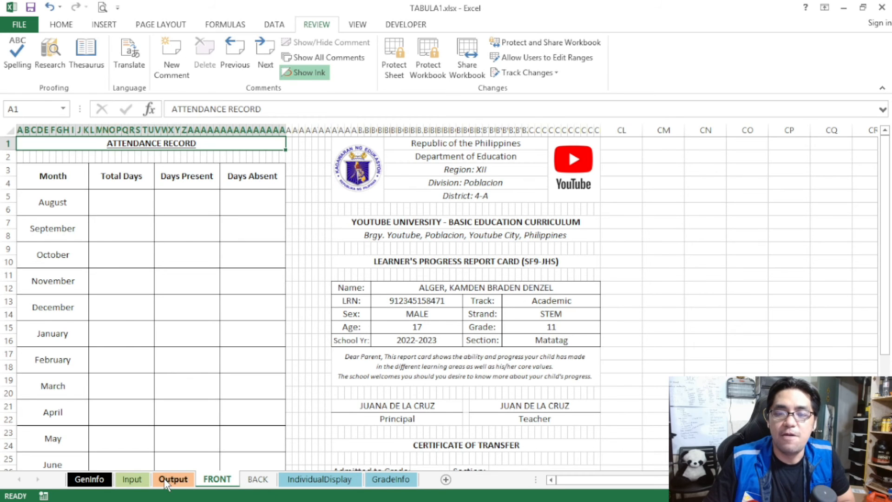
pyautogui.scroll(2, 227, 217)
pyautogui.scroll(3, 227, 217)
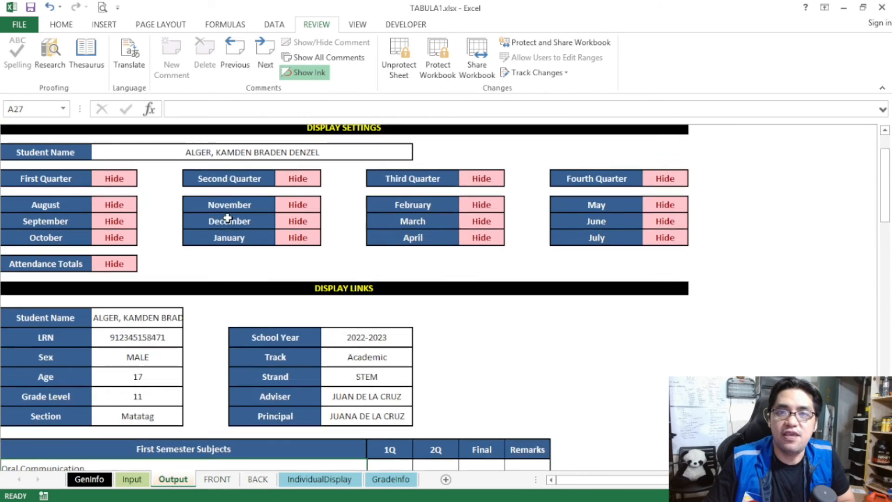
pyautogui.click(217, 479)
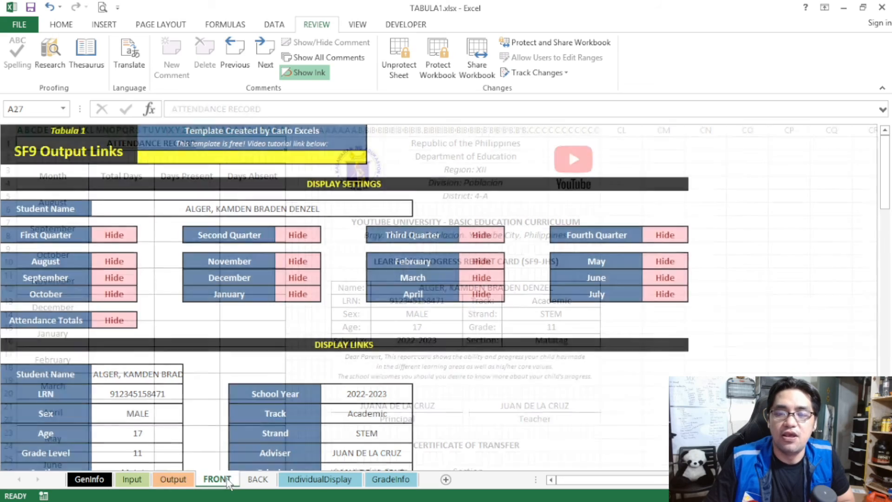
pyautogui.scroll(-1, 329, 284)
pyautogui.scroll(1, 407, 303)
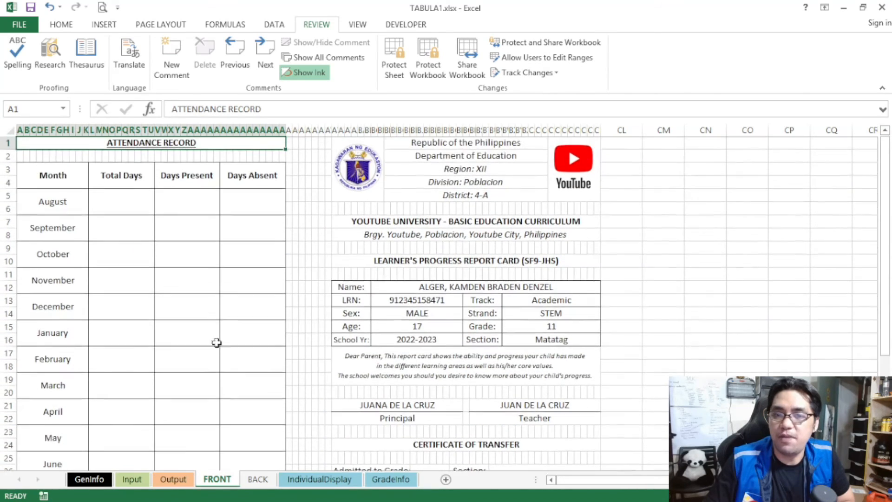
pyautogui.click(257, 479)
pyautogui.scroll(-2, 95, 284)
pyautogui.scroll(2, 96, 284)
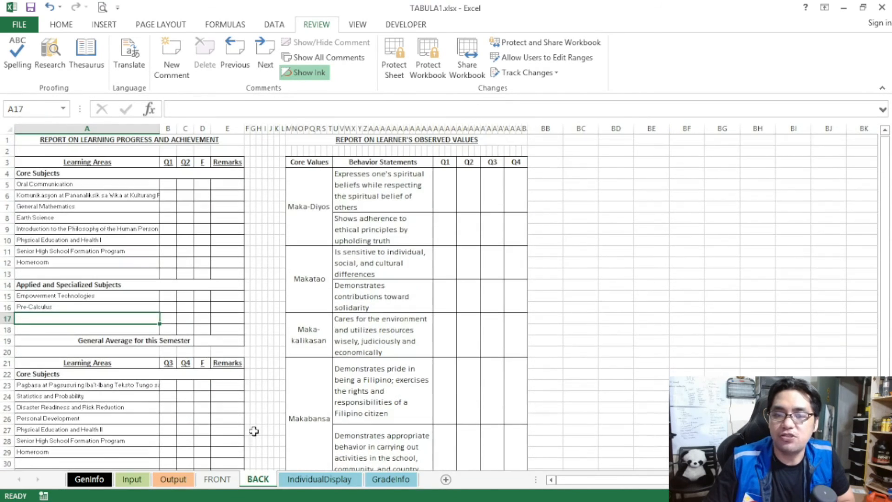
# - Set the Student Name in Output's display settings to the student five entries further down the list
pyautogui.click(173, 479)
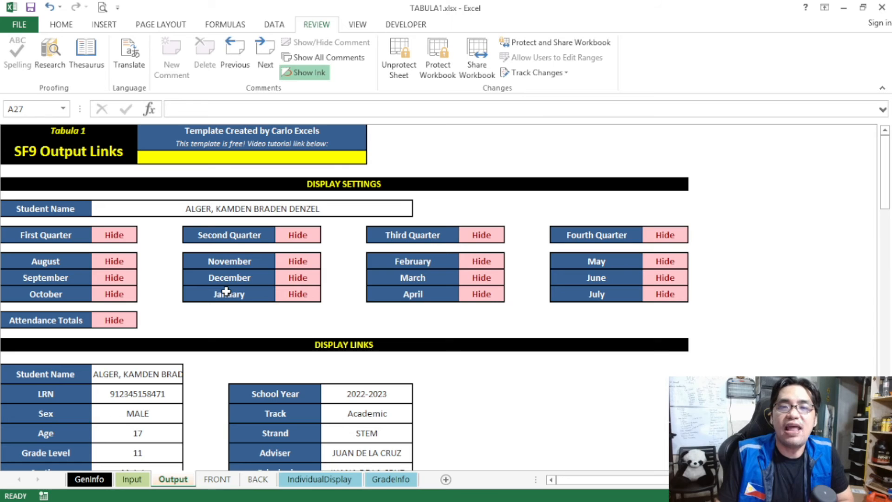
pyautogui.click(261, 209)
pyautogui.click(418, 210)
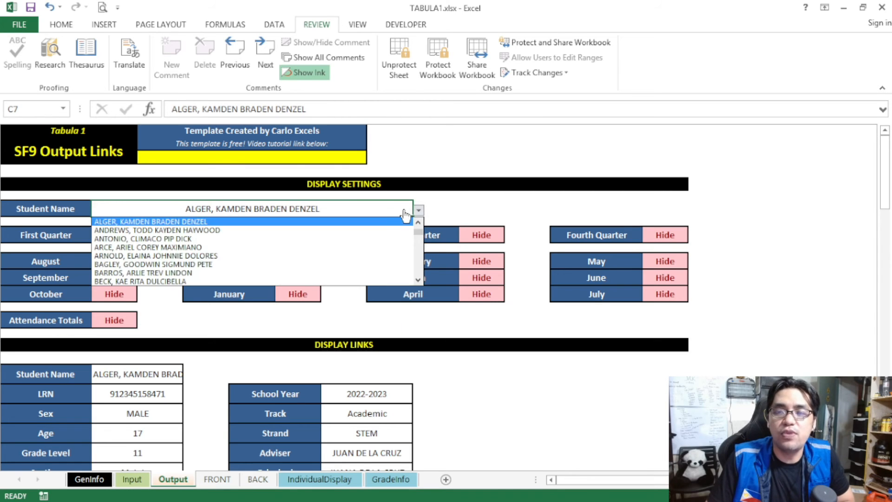
pyautogui.click(343, 264)
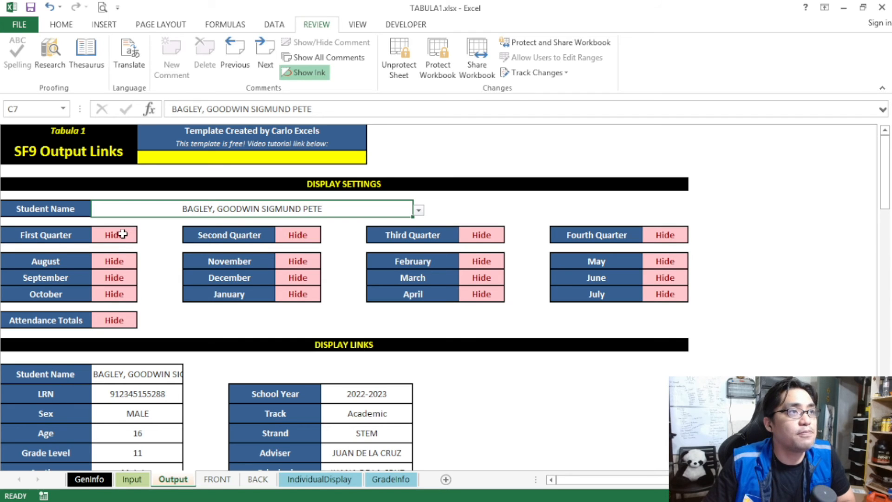
# - Examine Output's First Quarter display setting and the Core Subjects Q1 column it controls on BACK
pyautogui.moveTo(58, 236); pyautogui.dragTo(111, 236)
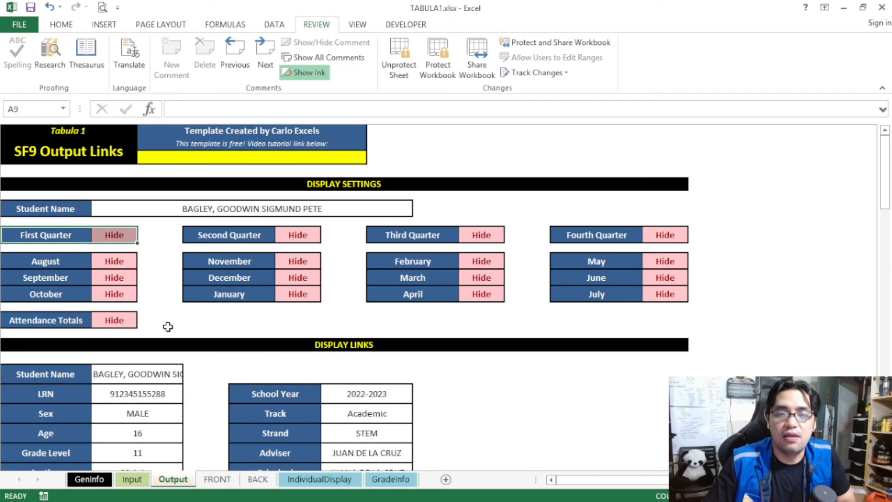
pyautogui.click(120, 234)
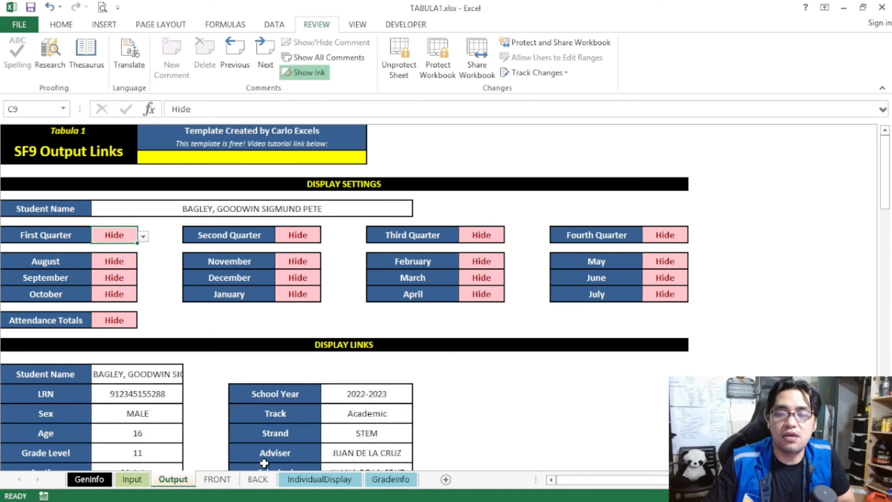
pyautogui.click(257, 479)
pyautogui.click(169, 185)
pyautogui.moveTo(176, 189); pyautogui.dragTo(178, 276)
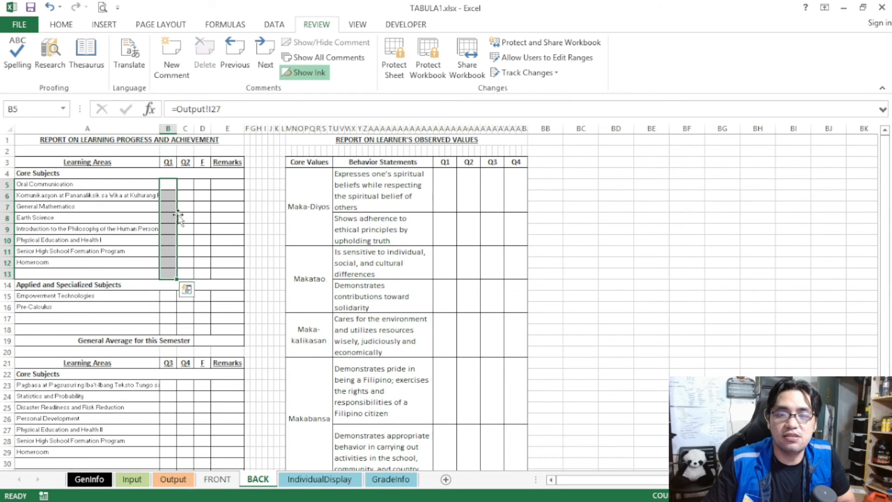
# - Set First Quarter to Display in Output and check the Core Subjects Q1 grades on BACK
pyautogui.click(173, 479)
pyautogui.click(143, 236)
pyautogui.click(112, 257)
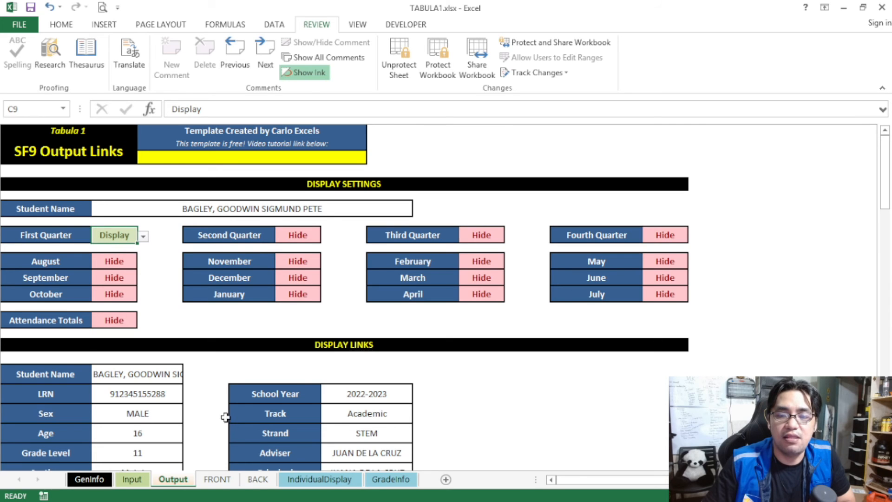
pyautogui.click(217, 479)
pyautogui.click(257, 479)
pyautogui.moveTo(168, 184); pyautogui.dragTo(169, 275)
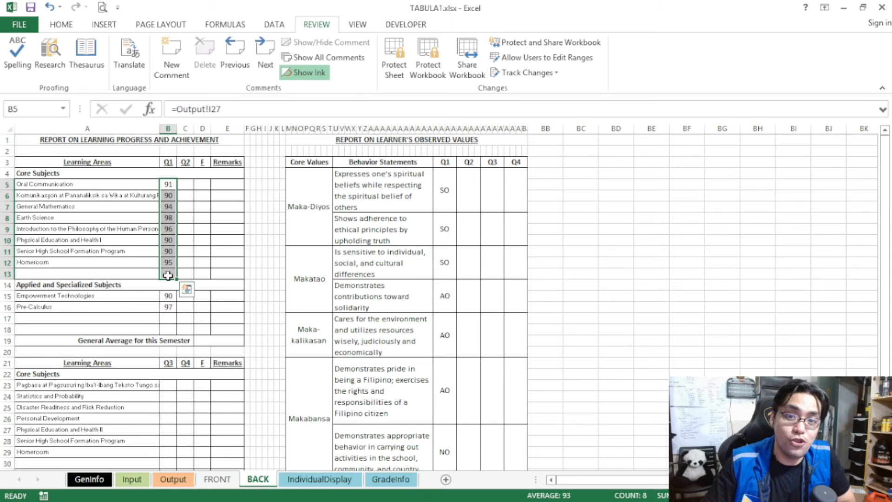
# - Preview the BACK sheet as it would print, and return to the worksheet
pyautogui.click(19, 24)
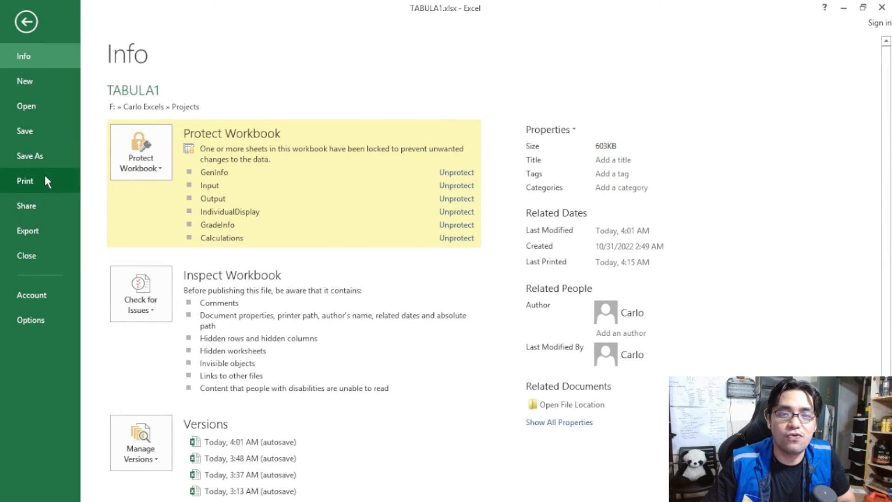
pyautogui.click(28, 179)
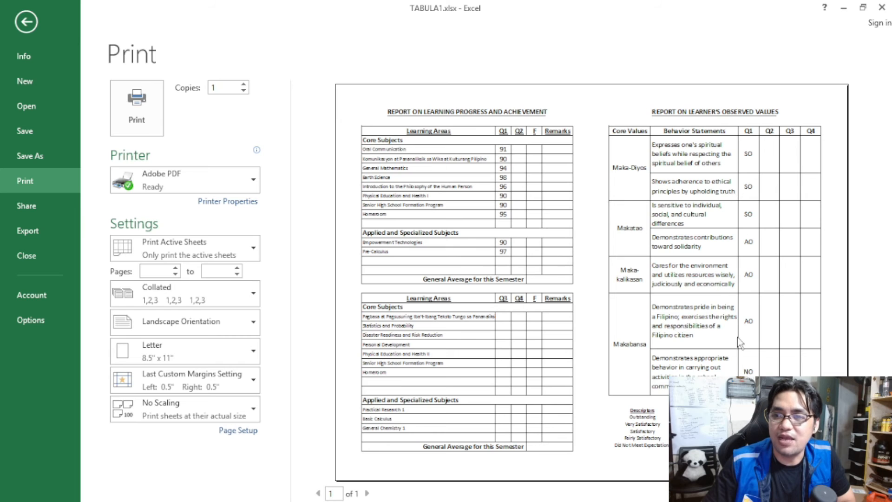
pyautogui.click(26, 22)
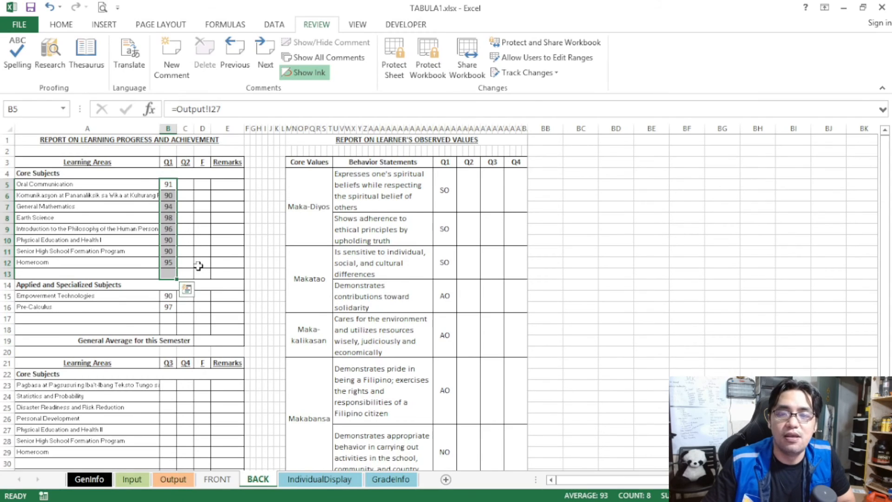
# - Set Second Quarter to Display in Output's display settings
pyautogui.click(173, 479)
pyautogui.click(305, 237)
pyautogui.click(327, 236)
pyautogui.click(309, 257)
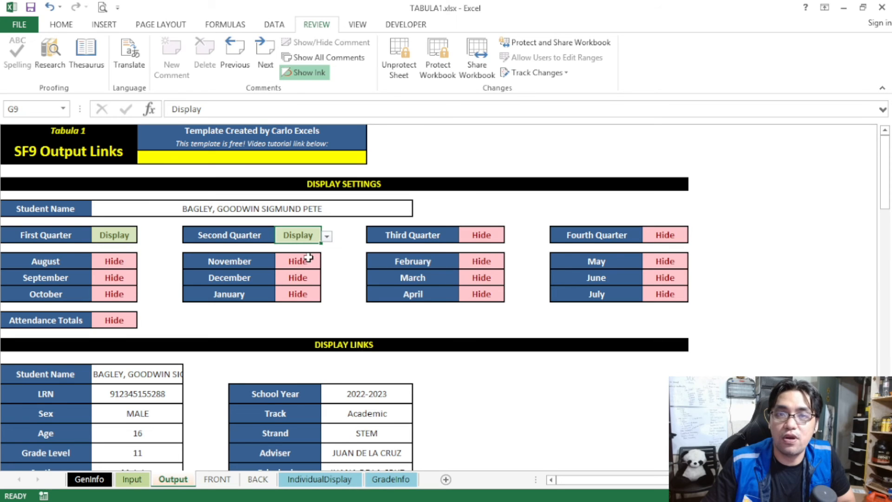
# - Set August, September and October attendance to Display in Output's display settings
pyautogui.click(126, 259)
pyautogui.click(143, 262)
pyautogui.click(118, 282)
pyautogui.click(119, 281)
pyautogui.click(143, 278)
pyautogui.click(122, 303)
pyautogui.click(117, 298)
pyautogui.click(116, 278)
pyautogui.click(143, 278)
pyautogui.click(115, 291)
pyautogui.click(117, 295)
pyautogui.click(143, 295)
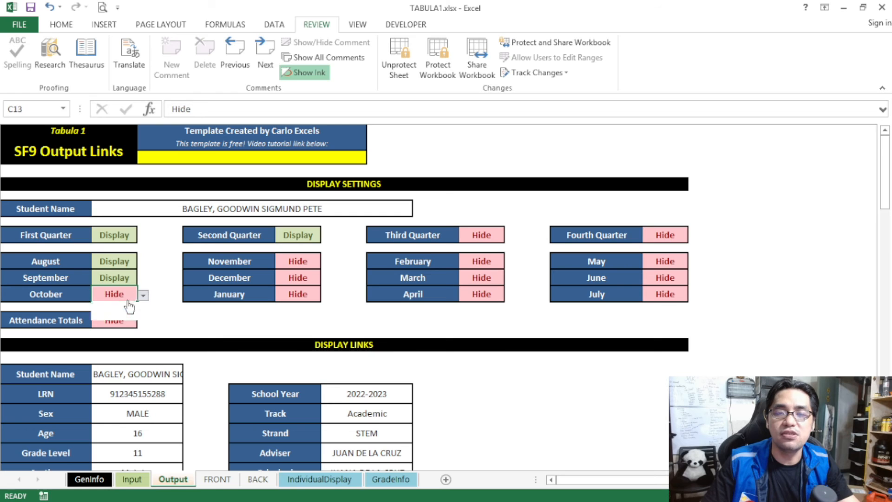
pyautogui.click(125, 307)
# - Set November and December attendance to Display in Output's display settings
pyautogui.click(302, 261)
pyautogui.click(327, 263)
pyautogui.click(302, 273)
pyautogui.click(302, 277)
pyautogui.click(327, 279)
pyautogui.click(303, 297)
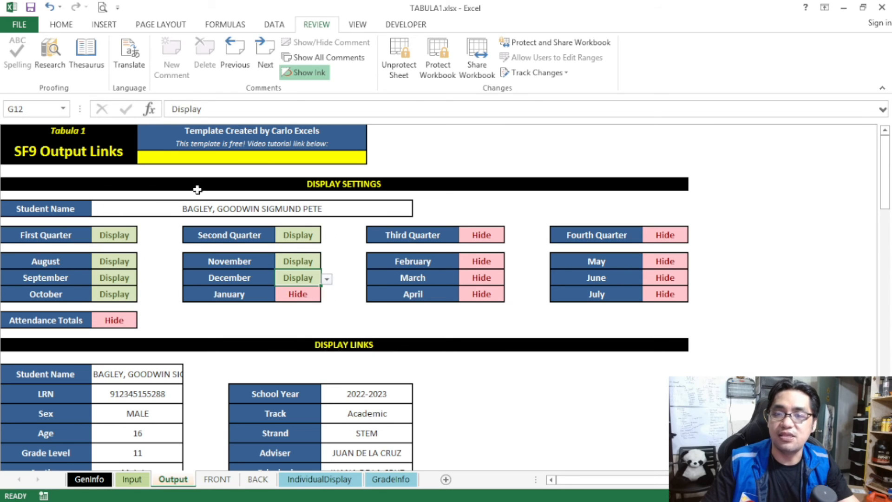
# - Check the August to December attendance figures and the learner information block on FRONT
pyautogui.click(219, 479)
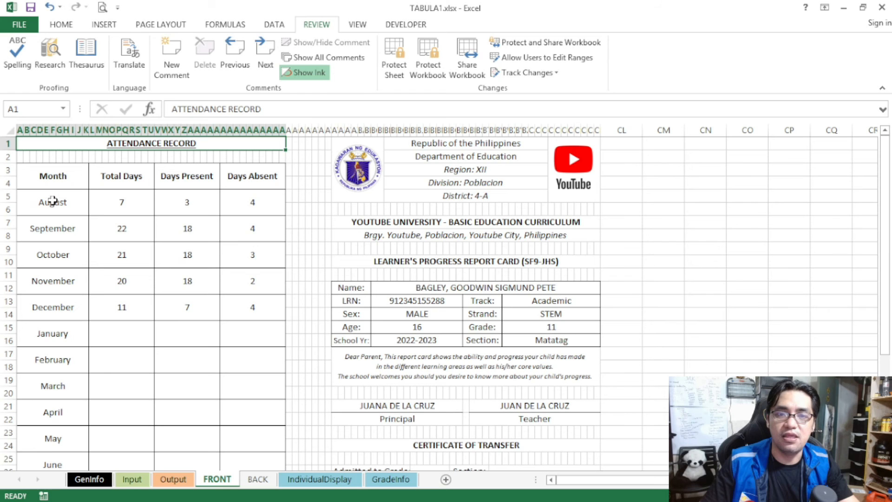
pyautogui.moveTo(53, 200); pyautogui.dragTo(261, 304)
pyautogui.scroll(-1, 260, 305)
pyautogui.moveTo(353, 245); pyautogui.dragTo(422, 304)
# - Review the first semester grades, remarks and general average in the upper table on BACK
pyautogui.click(258, 479)
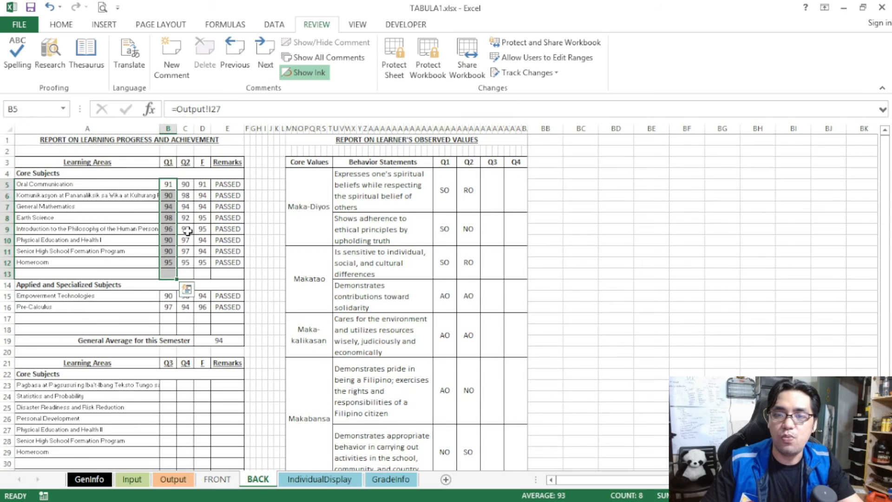
pyautogui.scroll(-1, 151, 249)
pyautogui.scroll(1, 151, 249)
pyautogui.moveTo(90, 163); pyautogui.dragTo(235, 339)
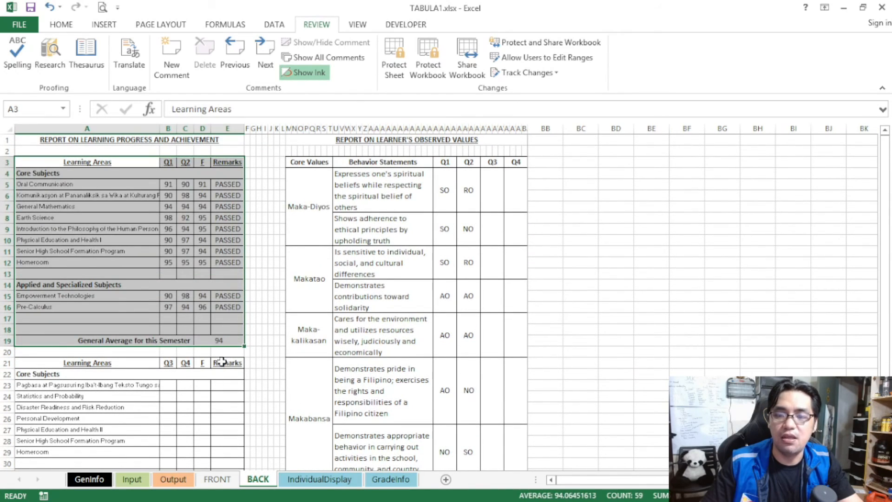
pyautogui.click(116, 229)
# - Preview the FRONT sheet as it would print, and close the preview
pyautogui.click(217, 479)
pyautogui.click(18, 25)
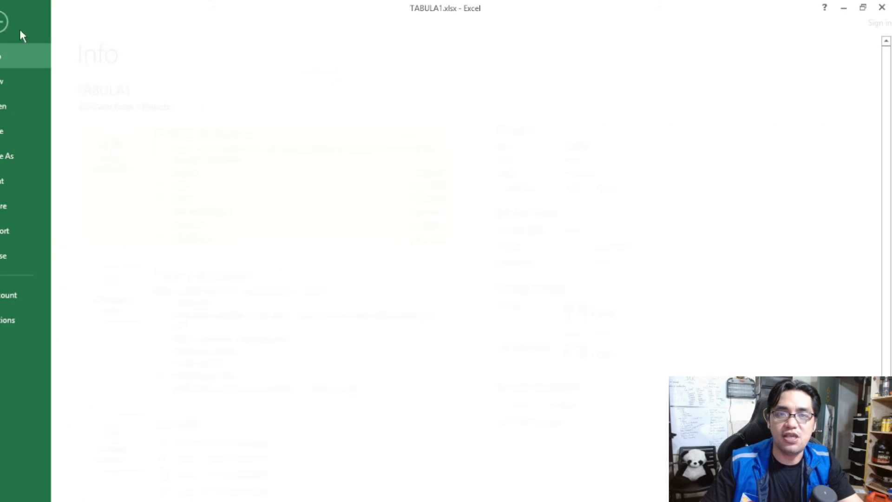
pyautogui.click(43, 187)
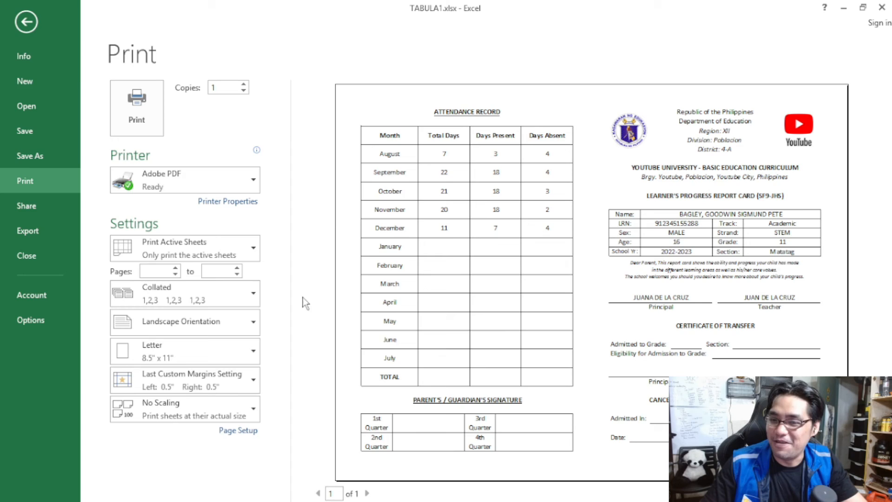
pyautogui.click(25, 19)
# - Check the print preview of BACK with both first semester quarters filled in
pyautogui.click(258, 481)
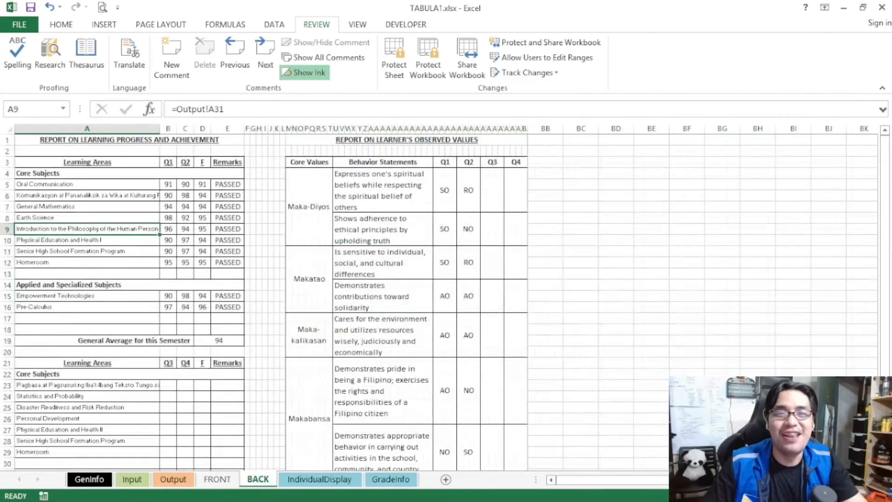
pyautogui.click(19, 24)
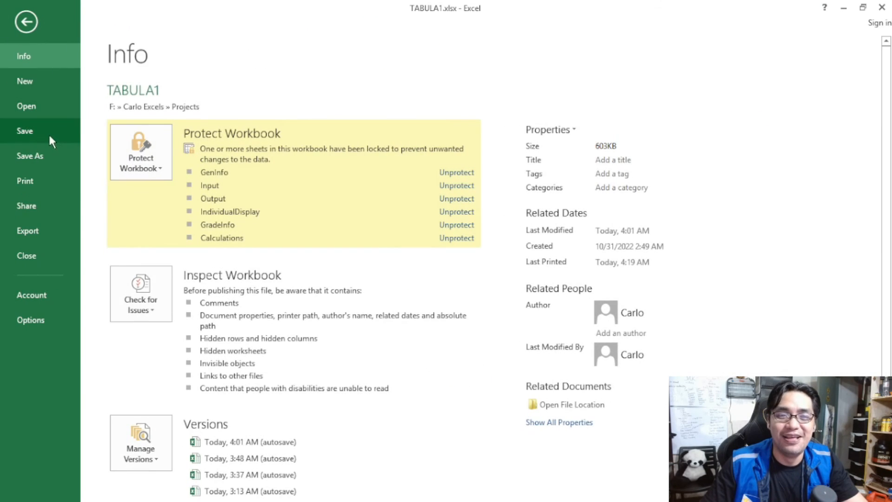
pyautogui.click(55, 187)
pyautogui.click(29, 20)
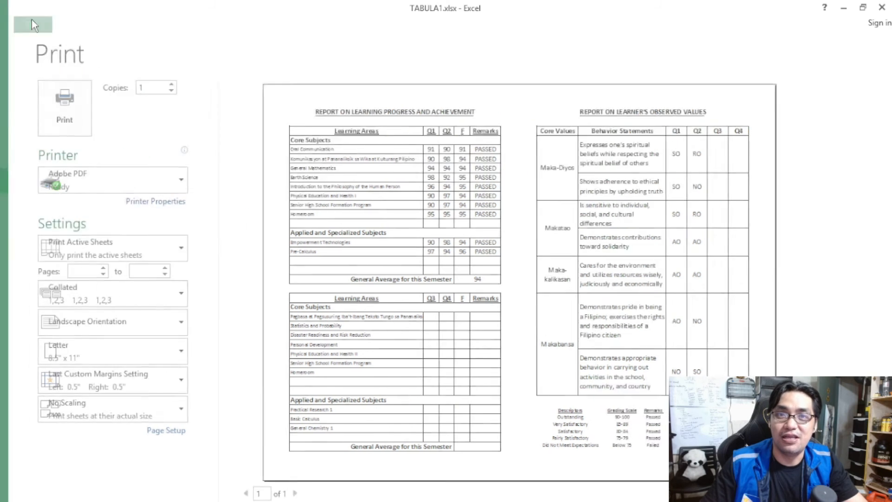
# - Set Third Quarter and Fourth Quarter to Display in Output's display settings
pyautogui.click(176, 479)
pyautogui.click(482, 235)
pyautogui.click(510, 236)
pyautogui.click(481, 256)
pyautogui.click(664, 234)
pyautogui.click(693, 236)
pyautogui.click(659, 256)
pyautogui.click(114, 320)
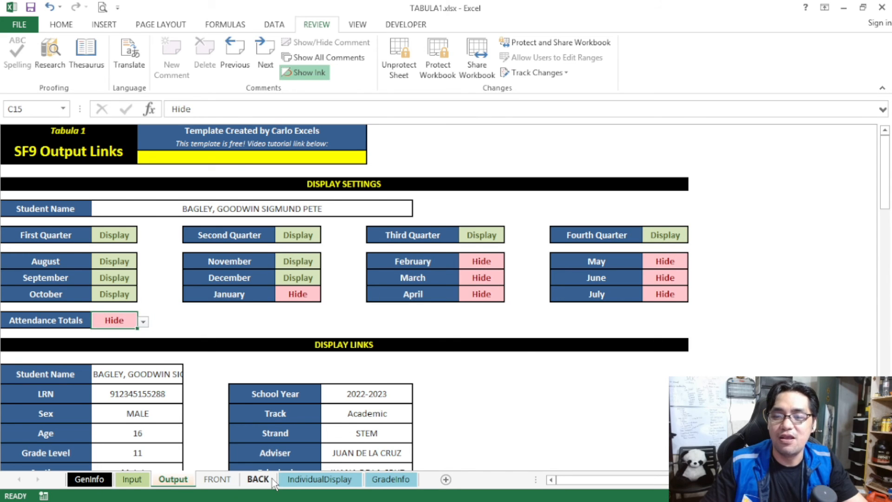
# - Review the second semester grades and the Q3 and Q4 observed values on BACK
pyautogui.click(258, 479)
pyautogui.scroll(-2, 249, 277)
pyautogui.scroll(-1, 249, 277)
pyautogui.scroll(3, 249, 277)
pyautogui.scroll(-1, 249, 276)
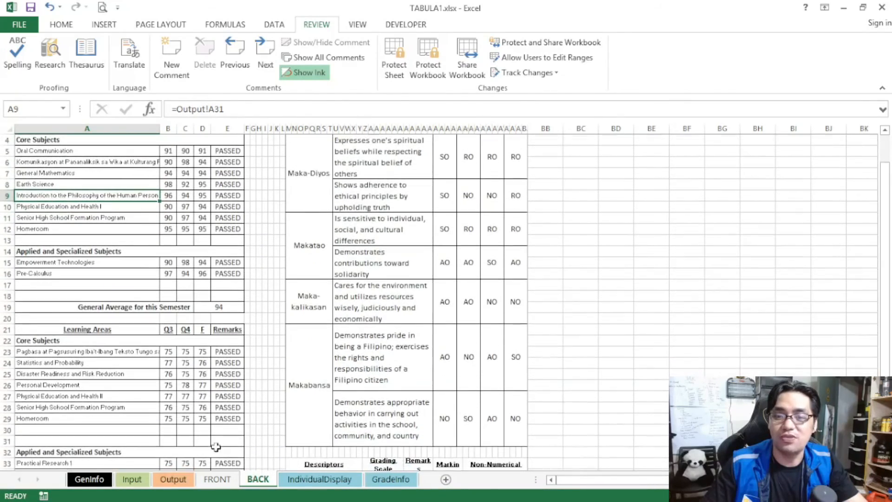
pyautogui.scroll(1, 213, 343)
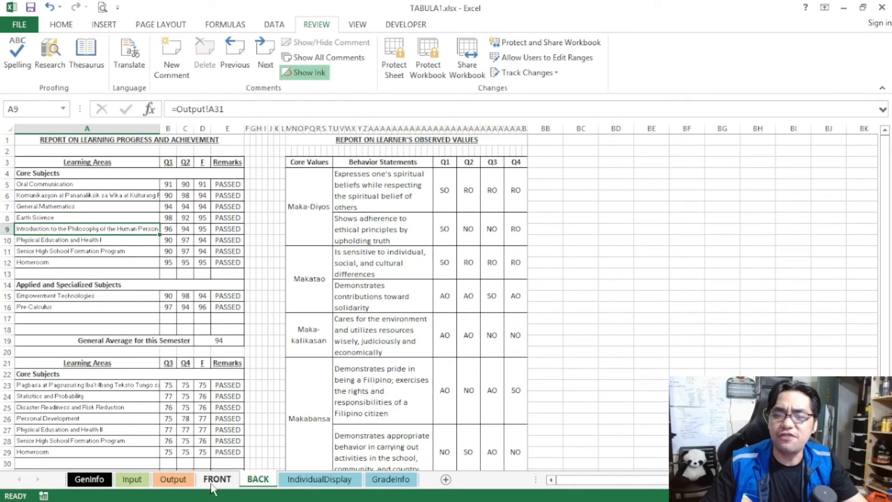
# - Switch Output's Student Name to the next student in the list and check the card on FRONT and BACK
pyautogui.click(173, 479)
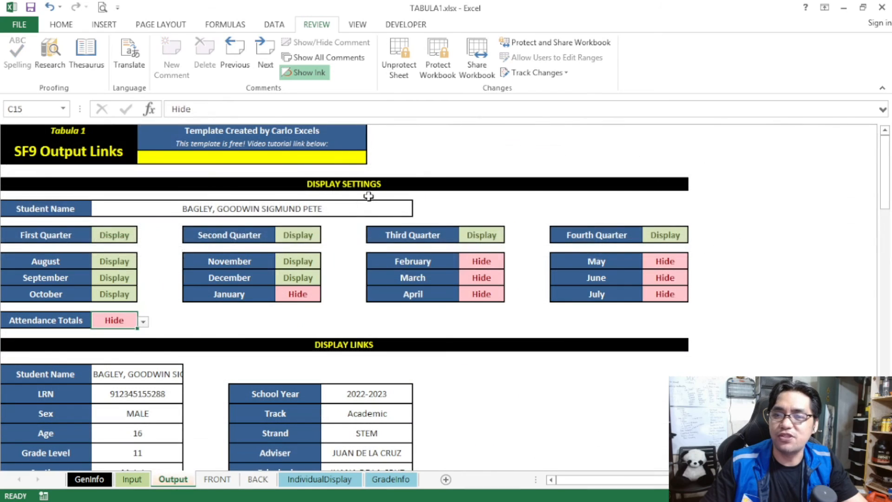
pyautogui.click(357, 213)
pyautogui.click(418, 210)
pyautogui.click(349, 230)
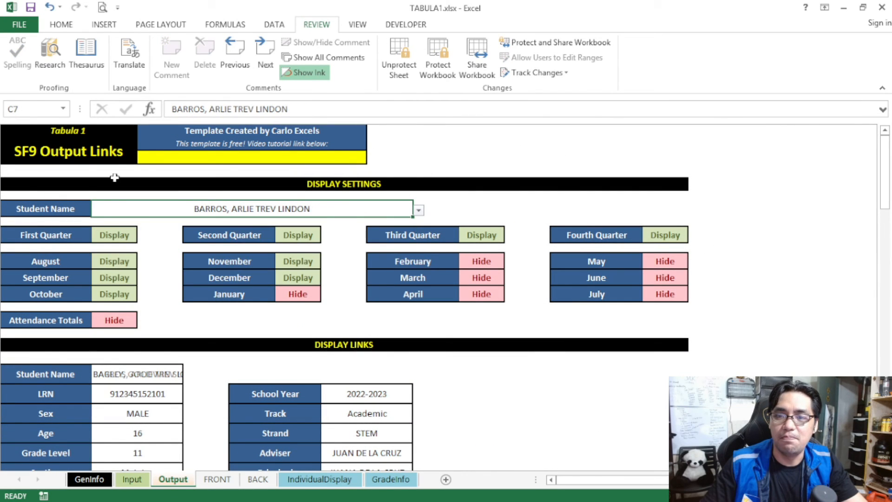
pyautogui.click(217, 479)
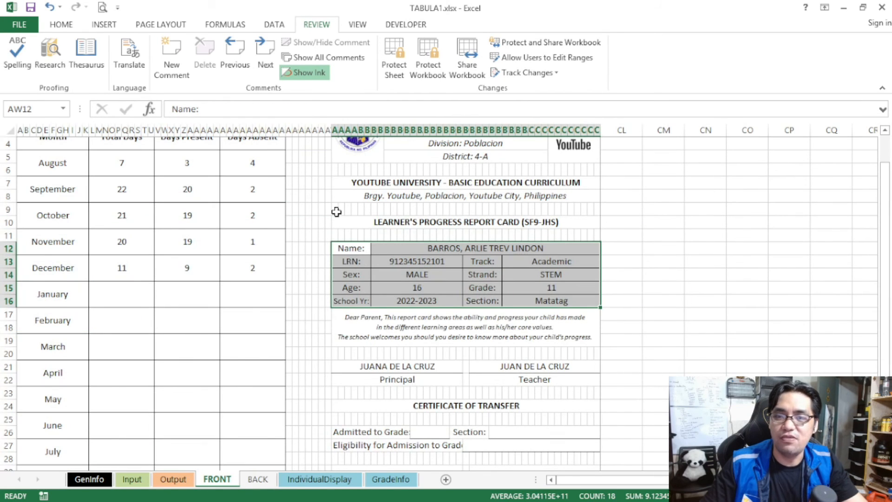
pyautogui.click(257, 479)
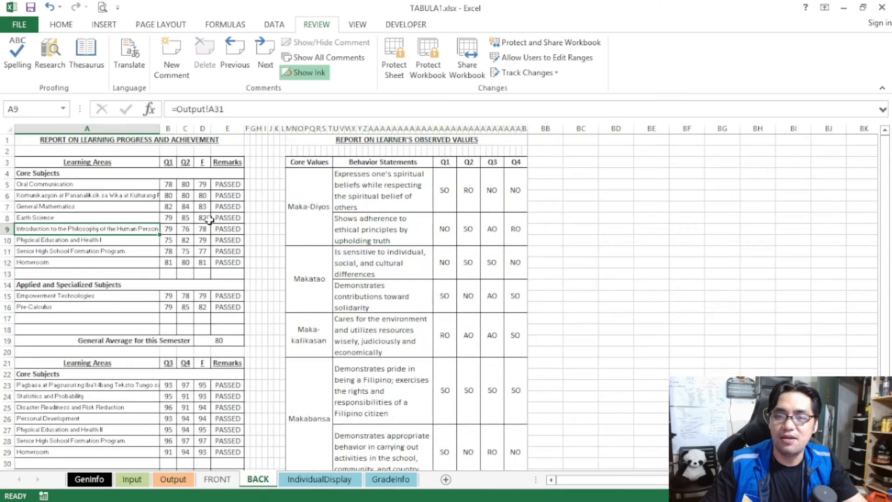
# - Set Output's Student Name to the student numbered 78 on the Input sheet
pyautogui.click(173, 479)
pyautogui.click(418, 210)
pyautogui.scroll(-10, 418, 269)
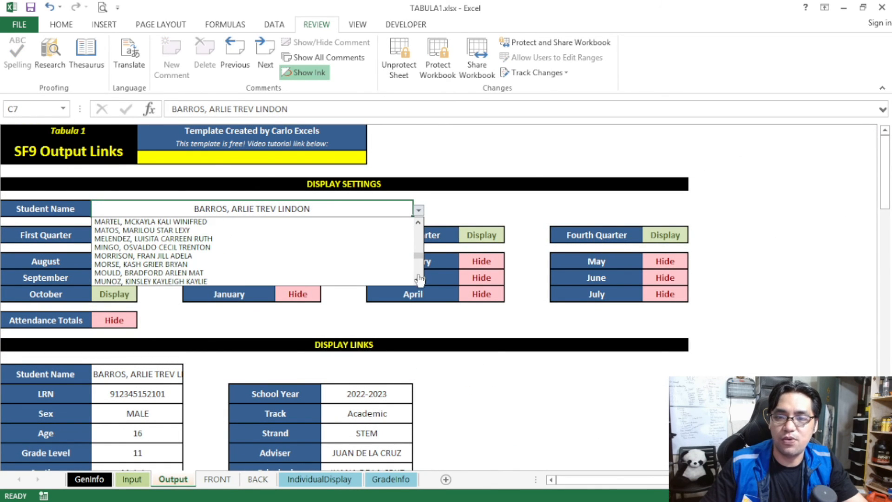
pyautogui.click(418, 282)
pyautogui.click(419, 282)
pyautogui.click(418, 282)
pyautogui.click(419, 282)
pyautogui.click(418, 282)
pyautogui.click(418, 226)
pyautogui.click(418, 225)
pyautogui.click(418, 225)
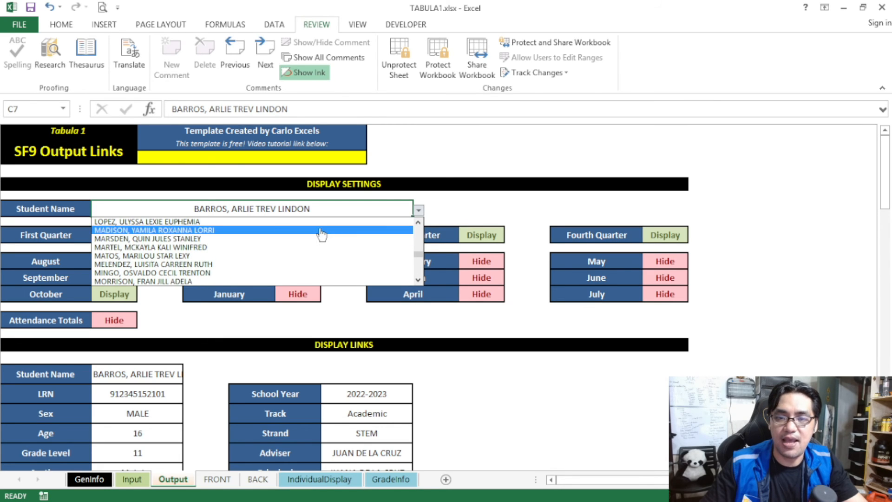
pyautogui.click(319, 231)
# - Check the newly selected student's card on FRONT and BACK
pyautogui.click(217, 479)
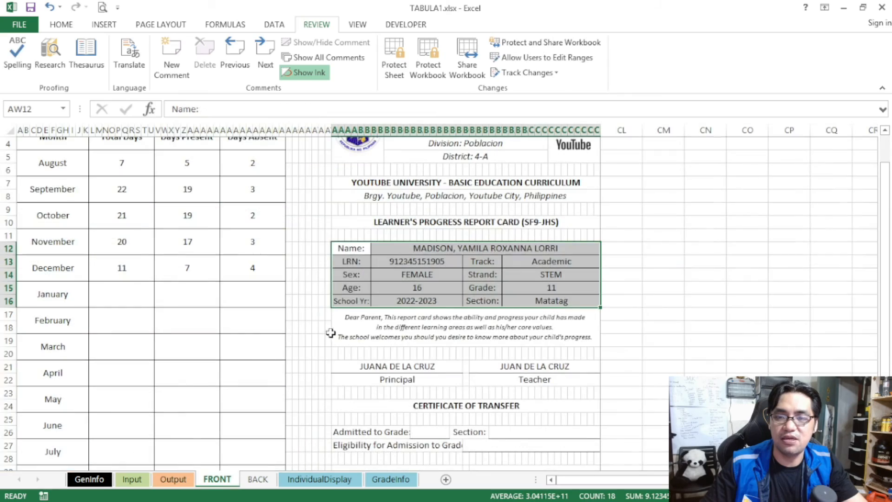
pyautogui.scroll(1, 285, 233)
pyautogui.click(258, 481)
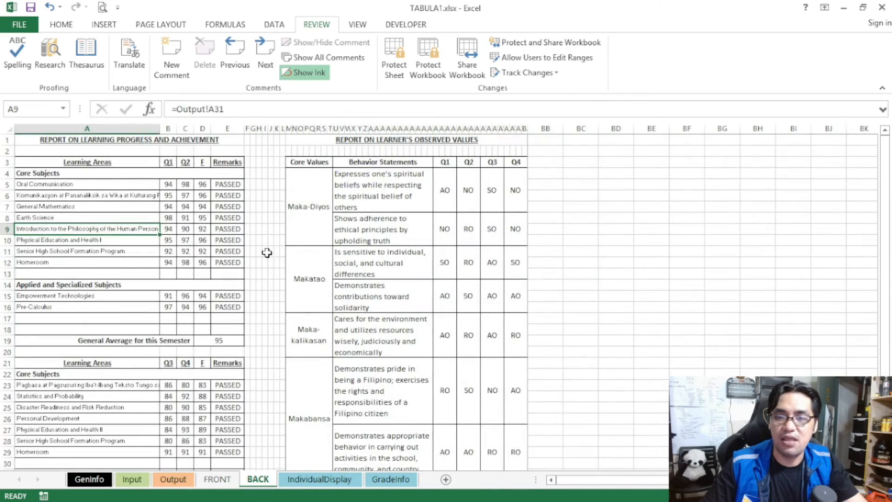
pyautogui.scroll(-3, 252, 299)
pyautogui.scroll(3, 279, 288)
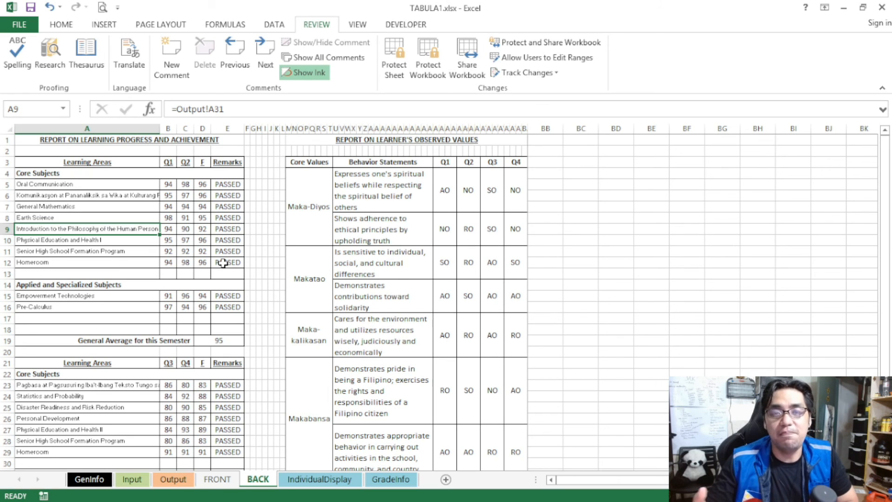
pyautogui.click(137, 141)
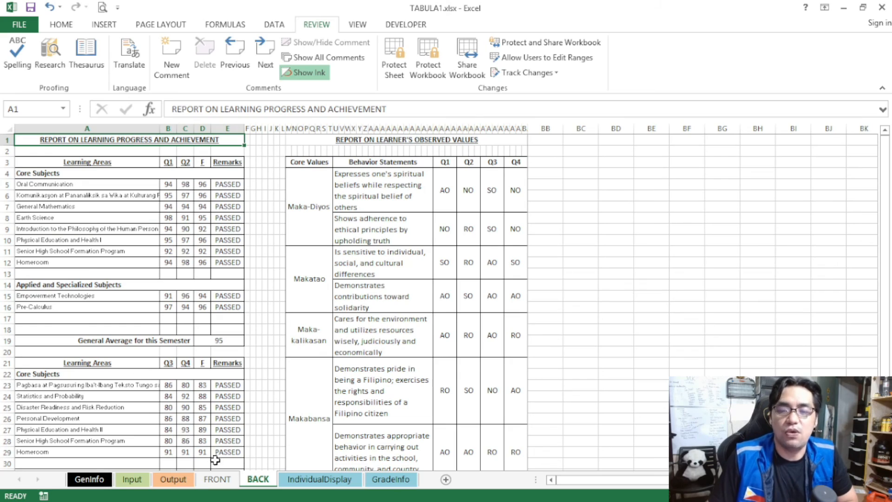
pyautogui.click(217, 479)
pyautogui.click(247, 483)
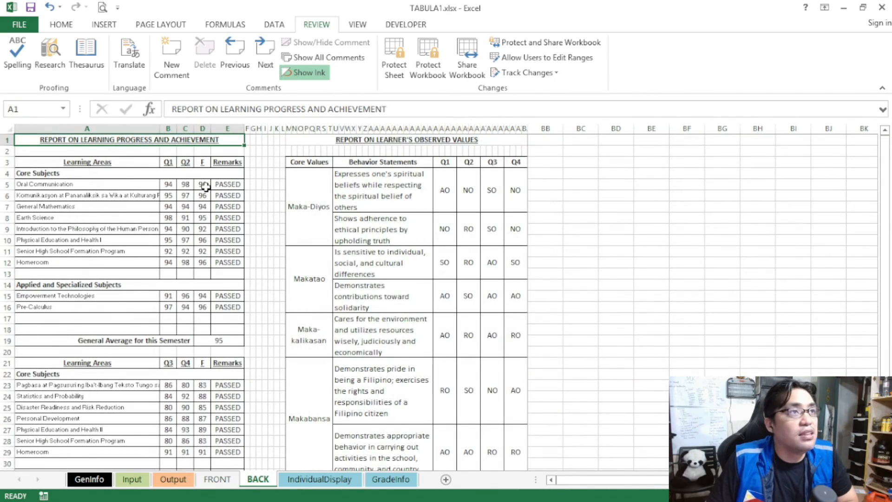
# - Review the first semester grades and the General Average for this Semester row on BACK
pyautogui.scroll(3, 206, 186)
pyautogui.scroll(-1, 253, 222)
pyautogui.scroll(1, 252, 223)
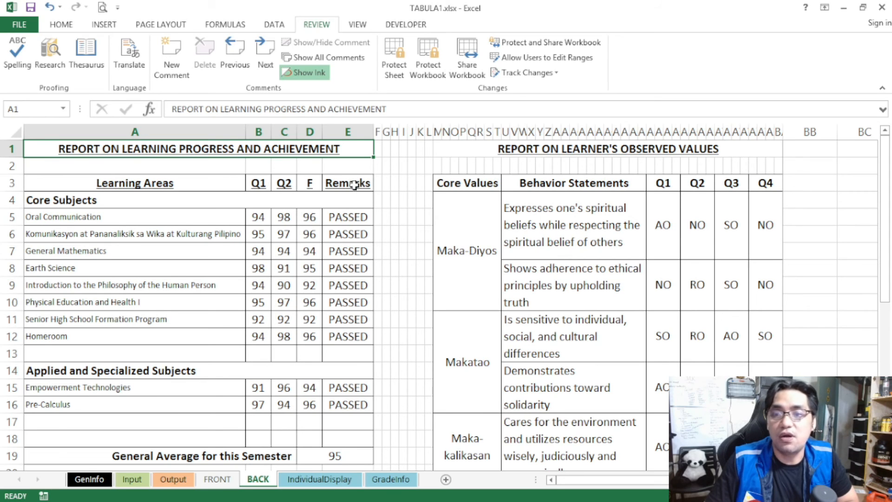
pyautogui.scroll(-1, 356, 279)
pyautogui.scroll(1, 356, 281)
pyautogui.scroll(-1, 349, 285)
pyautogui.moveTo(236, 408); pyautogui.dragTo(324, 404)
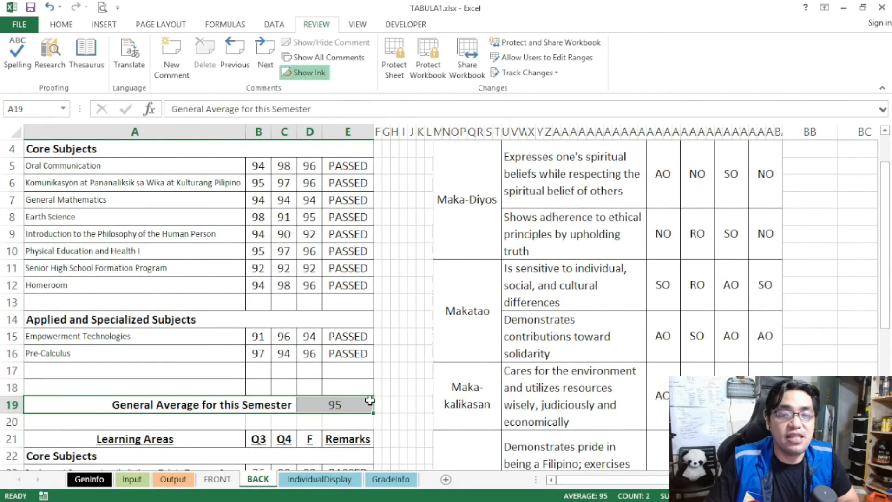
# - On Input, set the 1st Semester Honor Status of student number 78 to YES in cell AX85
pyautogui.click(132, 482)
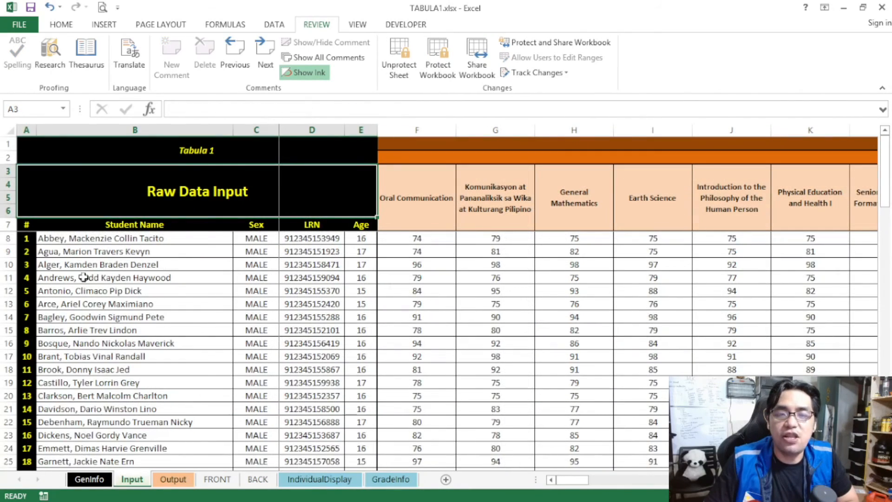
pyautogui.scroll(-10, 92, 296)
pyautogui.scroll(-14, 96, 297)
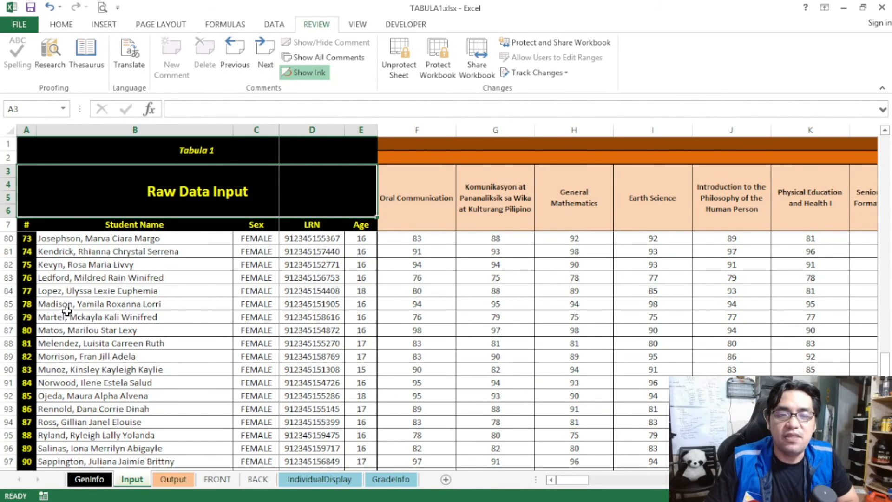
pyautogui.click(8, 304)
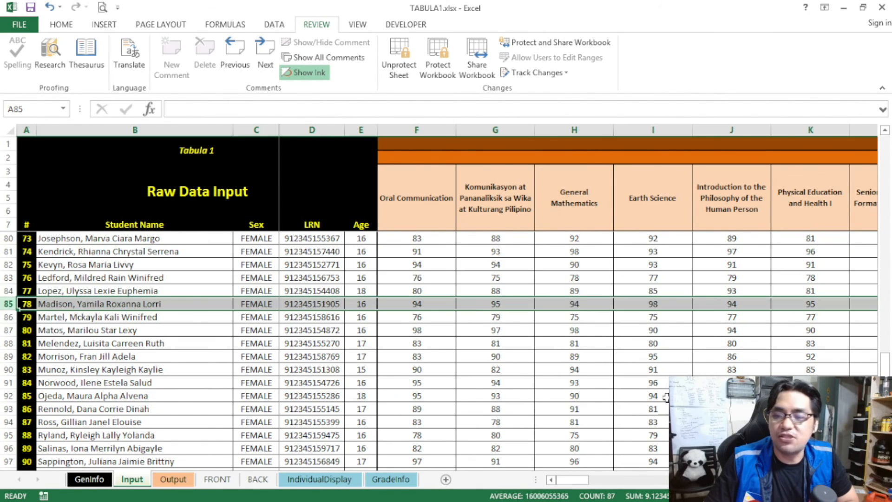
pyautogui.moveTo(567, 480); pyautogui.dragTo(693, 490)
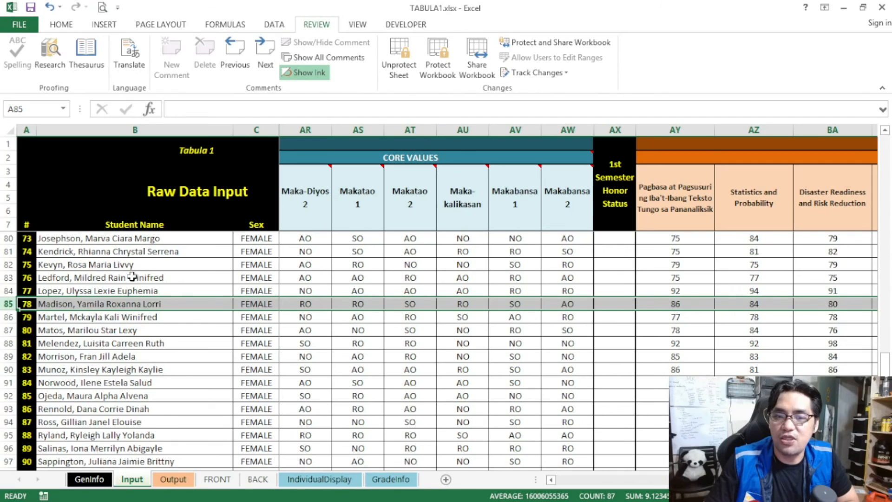
pyautogui.click(612, 303)
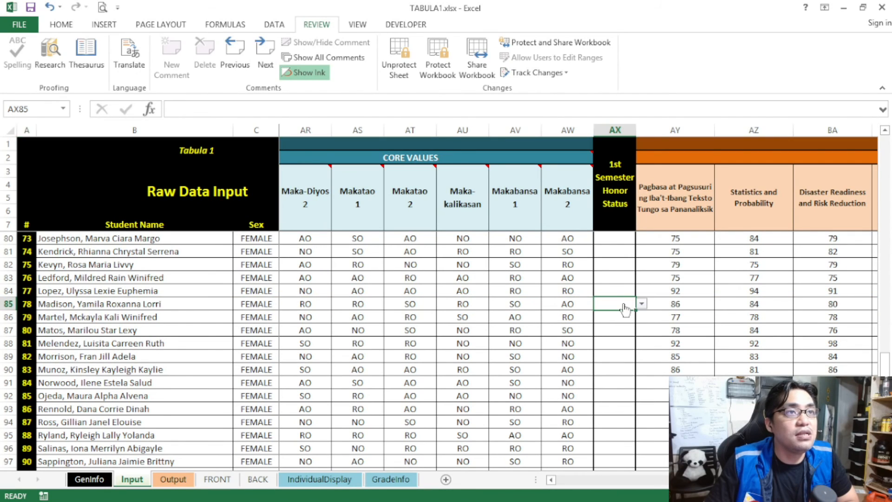
pyautogui.click(641, 303)
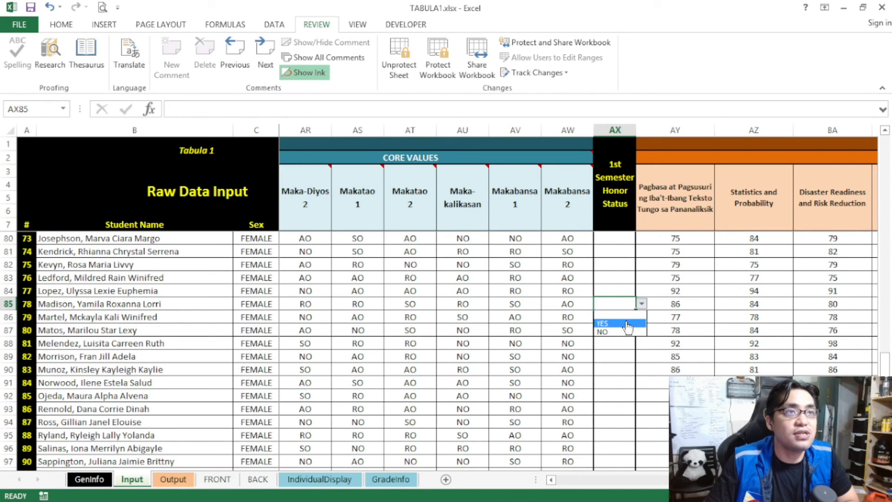
pyautogui.click(627, 323)
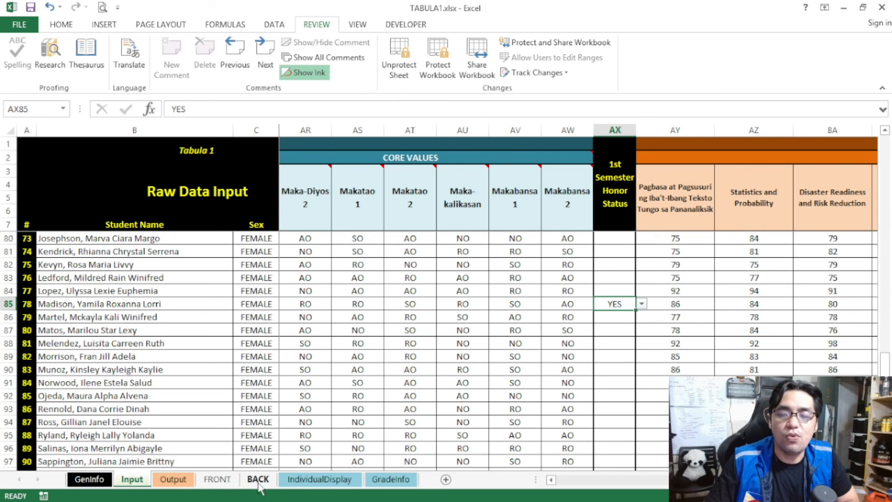
# - Check how the first semester general average in D19 of BACK is displayed with the honor status applied
pyautogui.click(243, 484)
pyautogui.scroll(-1, 297, 343)
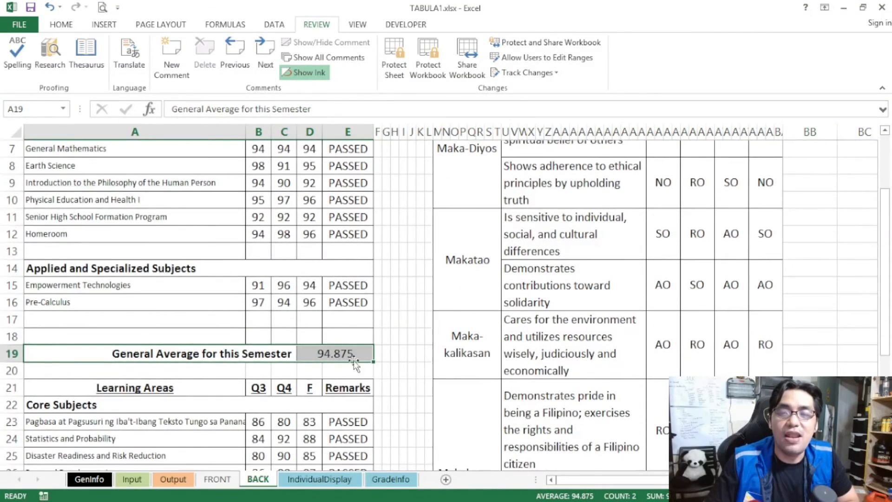
pyautogui.click(341, 352)
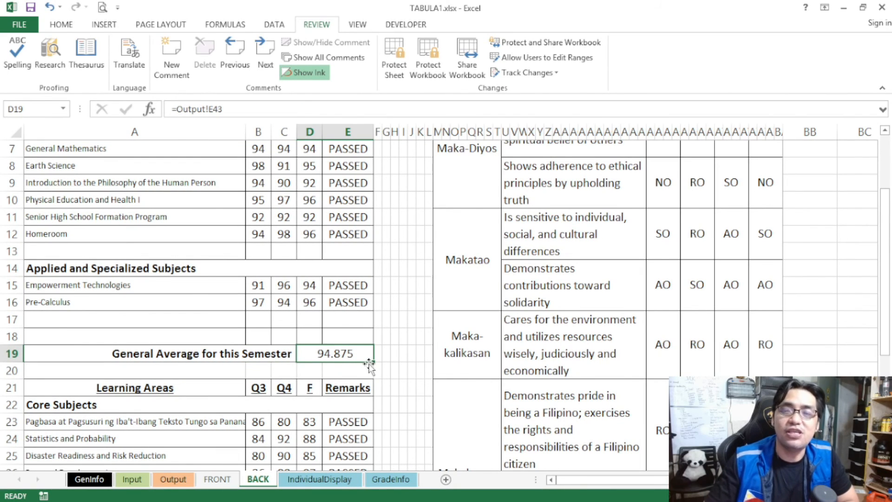
pyautogui.scroll(1, 364, 366)
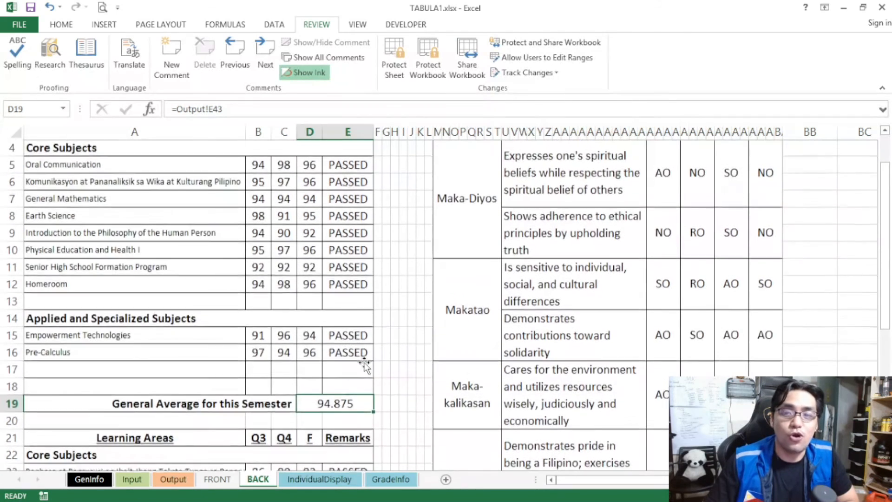
pyautogui.moveTo(278, 408); pyautogui.dragTo(321, 408)
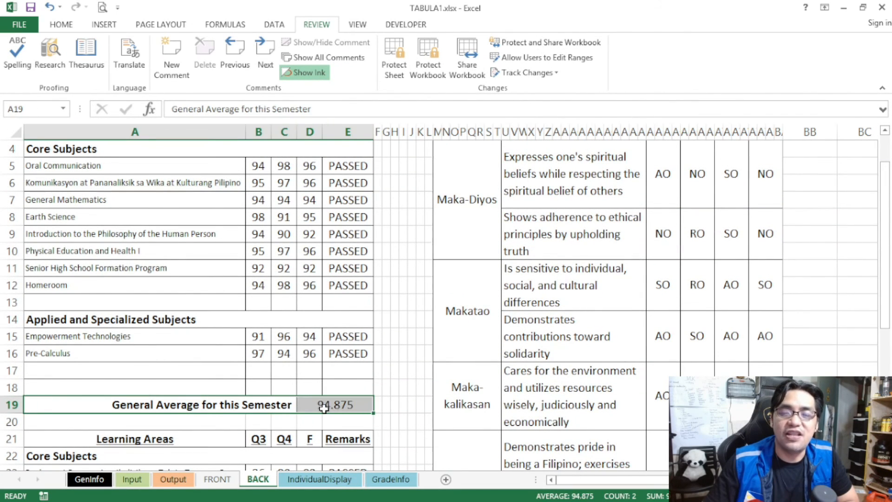
pyautogui.click(321, 409)
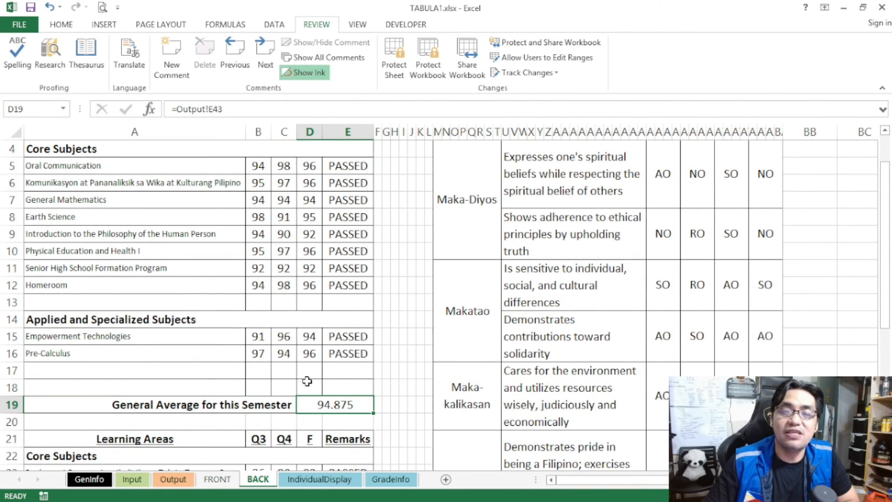
pyautogui.click(279, 413)
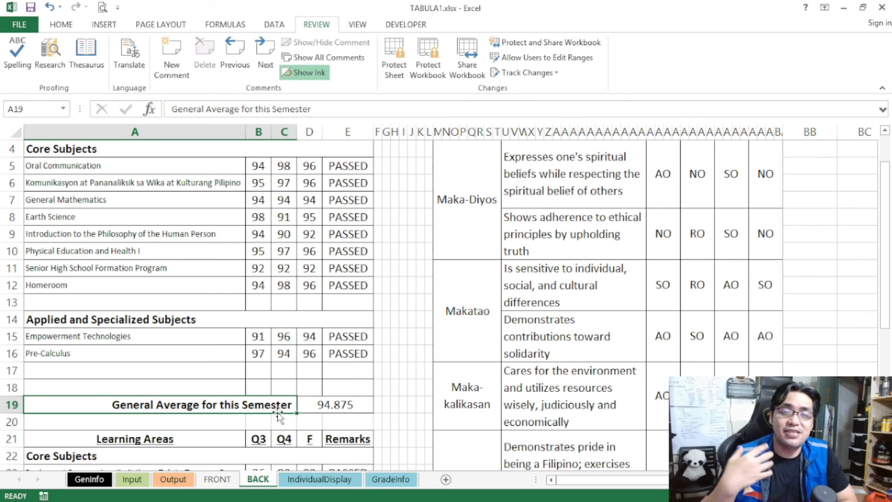
pyautogui.click(307, 405)
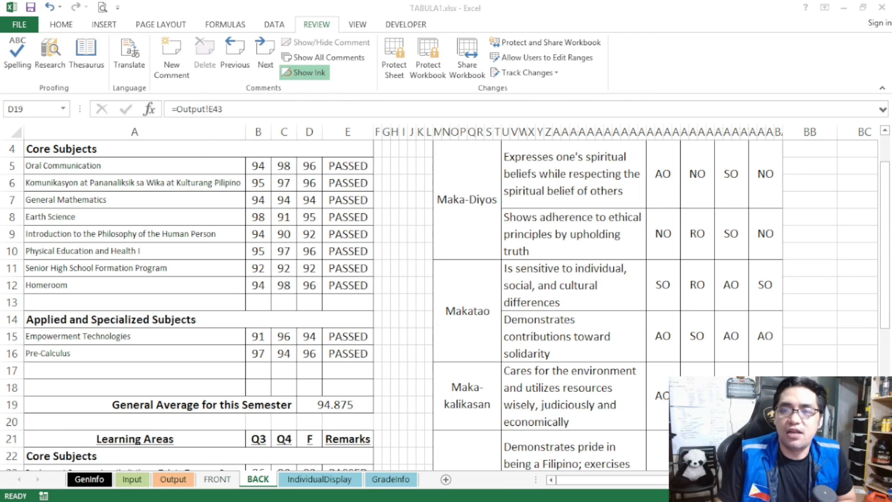
pyautogui.scroll(1, 228, 368)
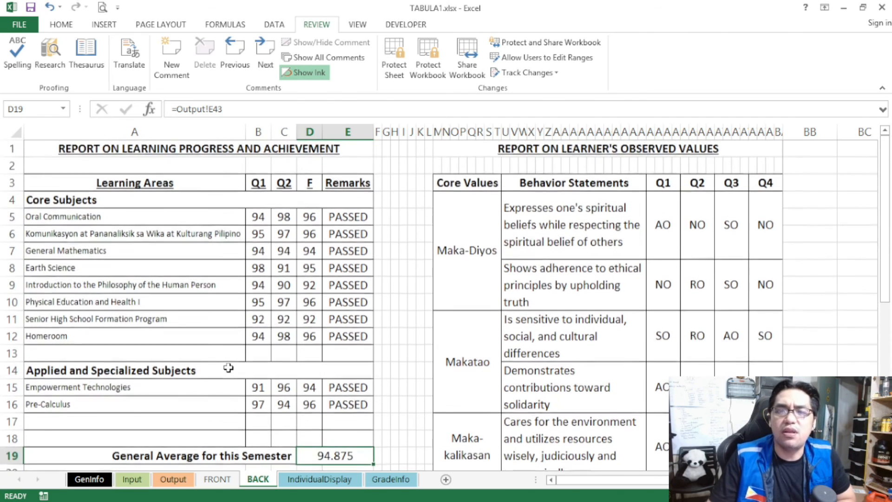
# - Compare the student information and attendance record on FRONT with Output's display settings
pyautogui.click(217, 478)
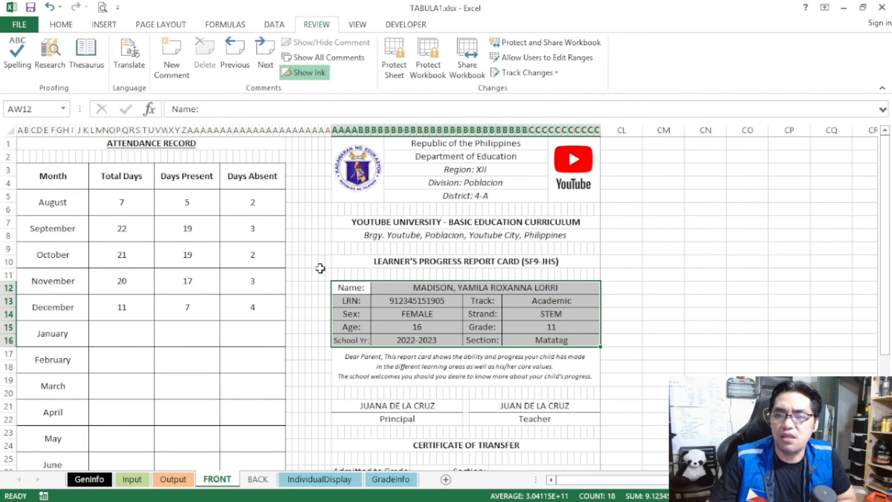
pyautogui.click(411, 289)
pyautogui.click(173, 479)
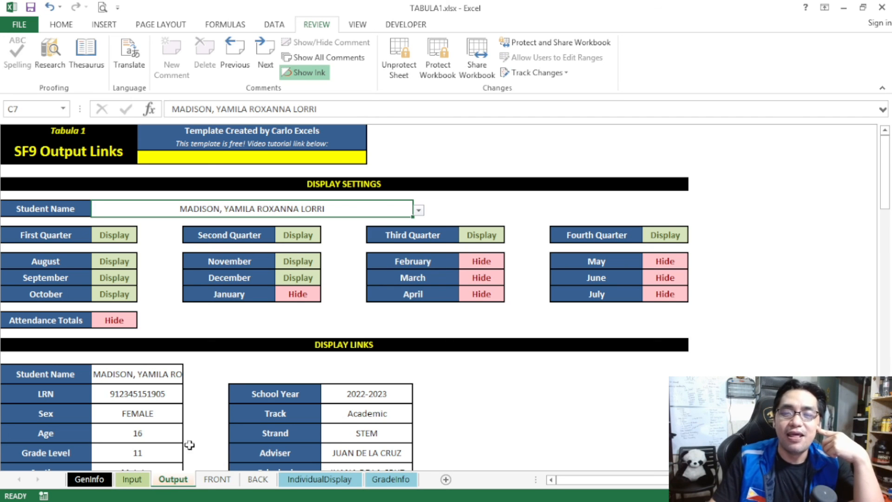
pyautogui.click(217, 479)
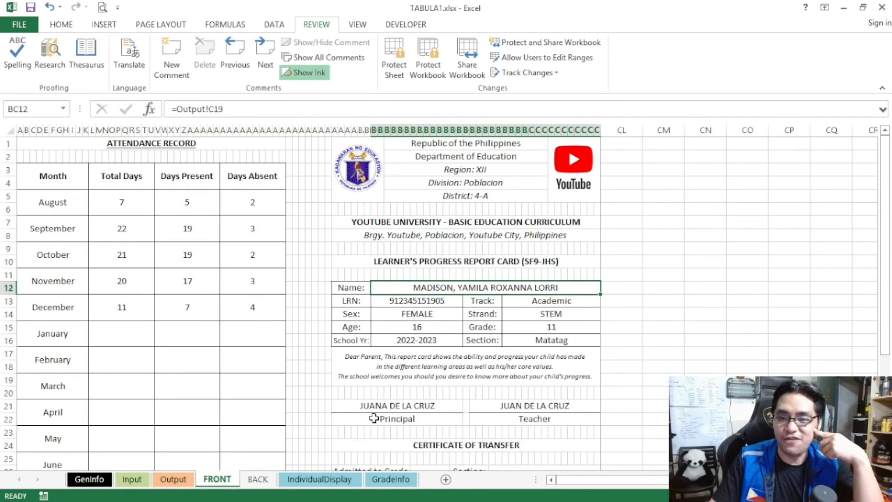
pyautogui.click(172, 479)
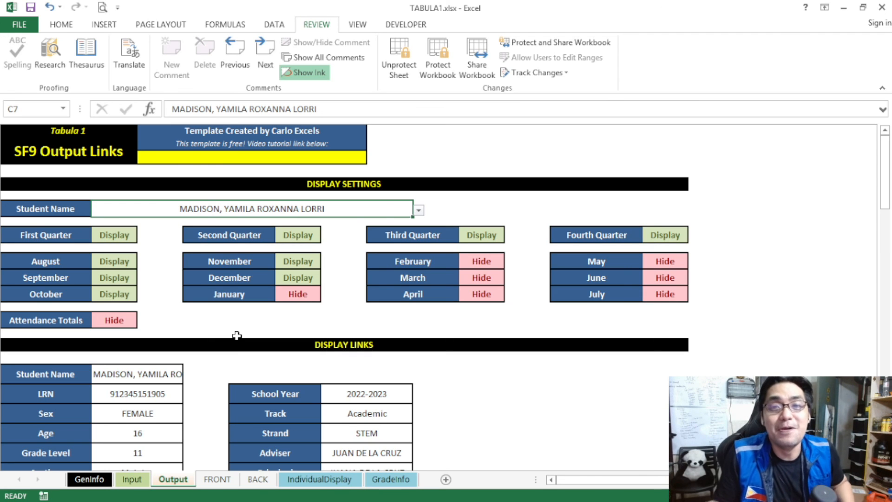
pyautogui.click(217, 479)
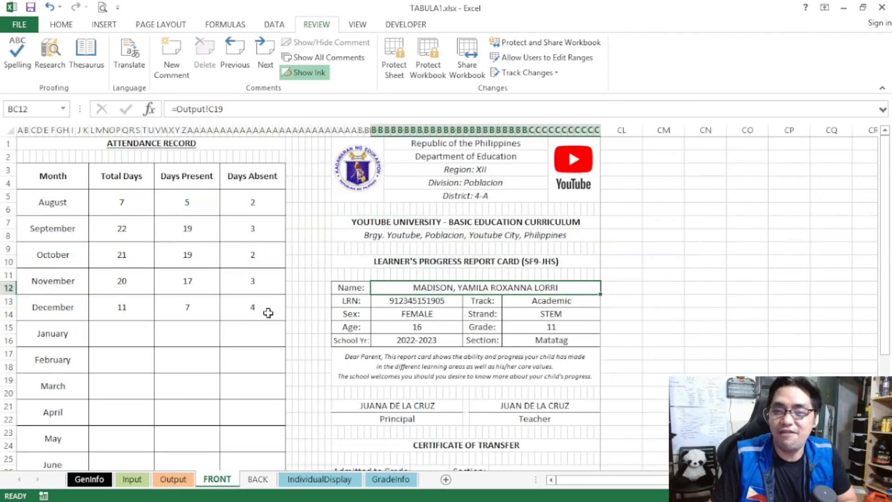